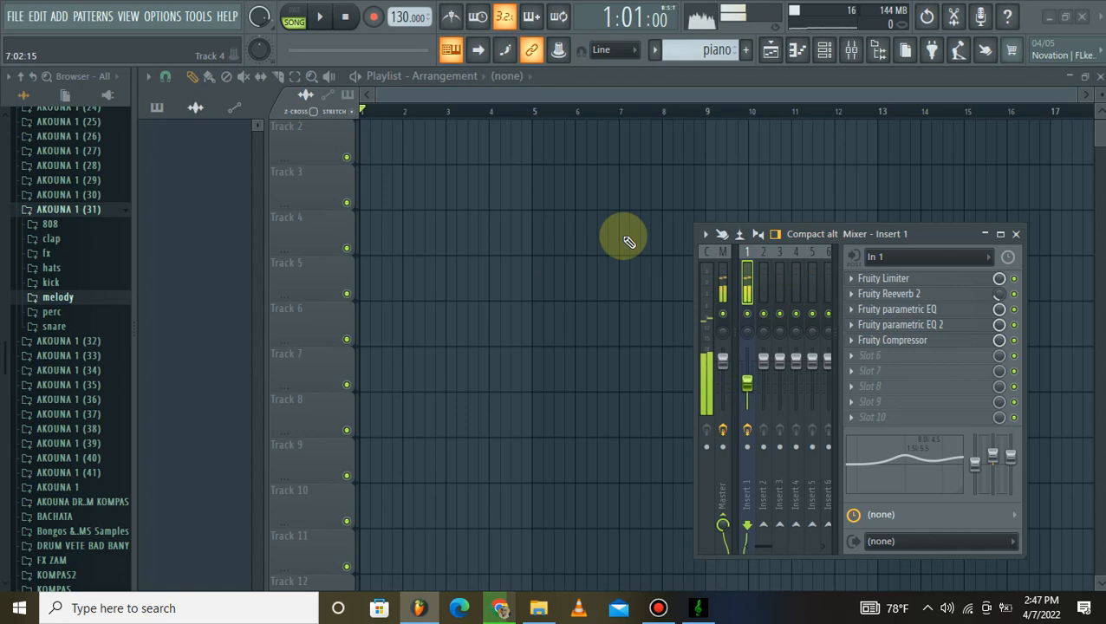
mouse_move(647, 620)
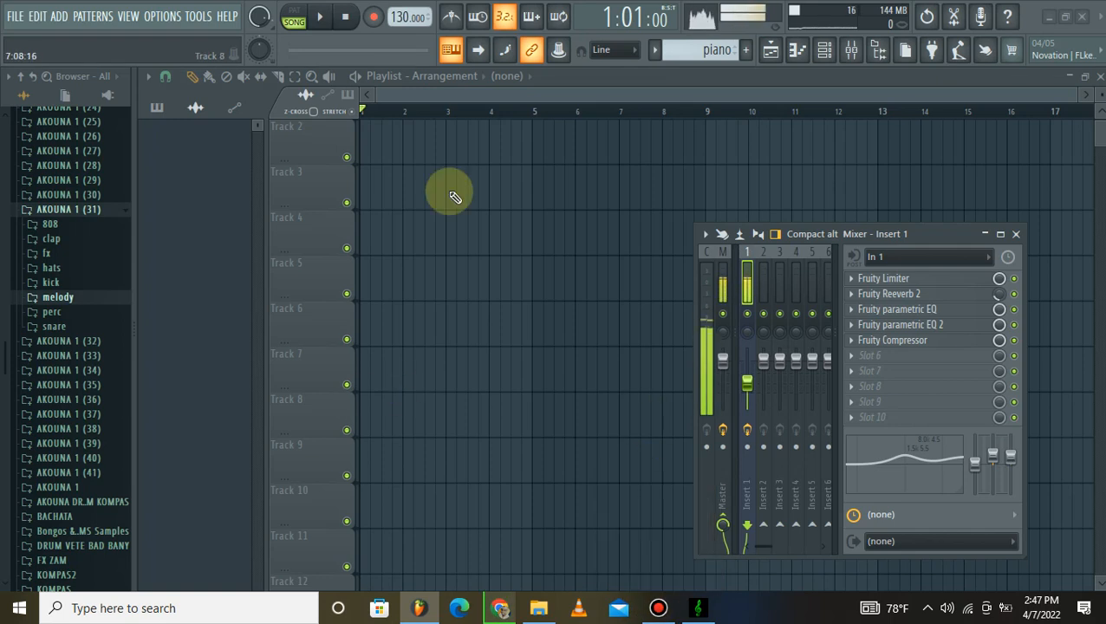
scroll(501, 190, "up", 1)
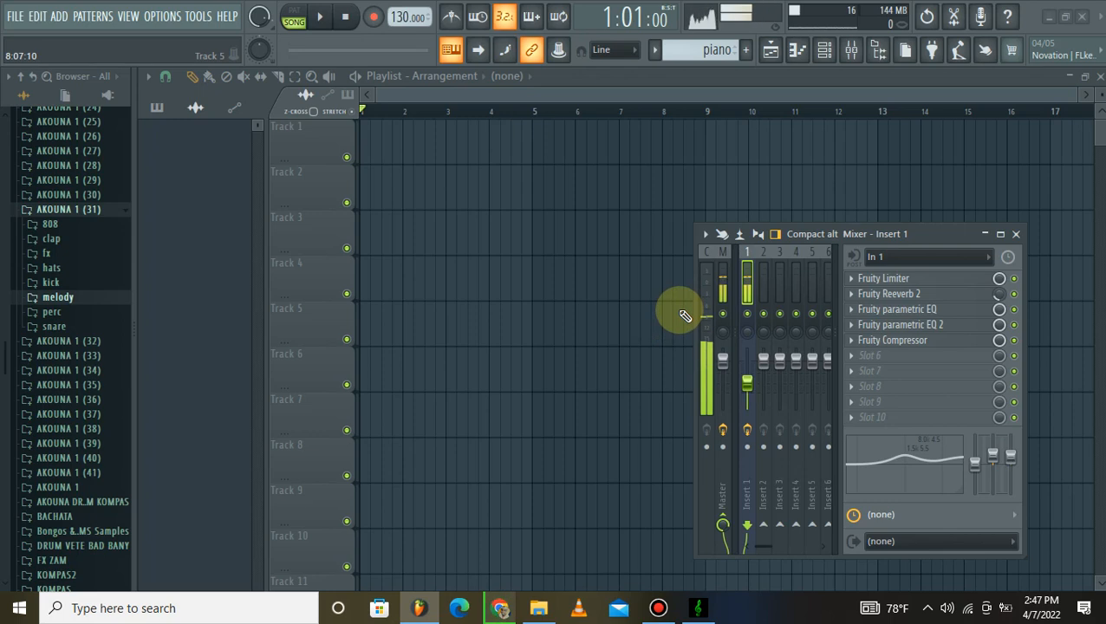
left_click(659, 610)
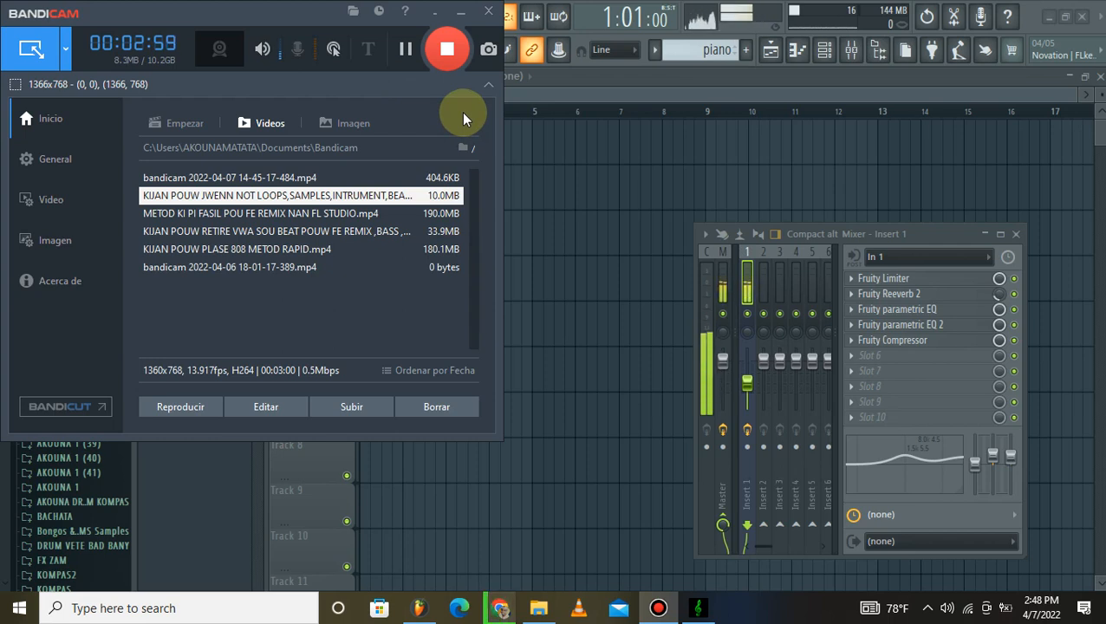
left_click(476, 11)
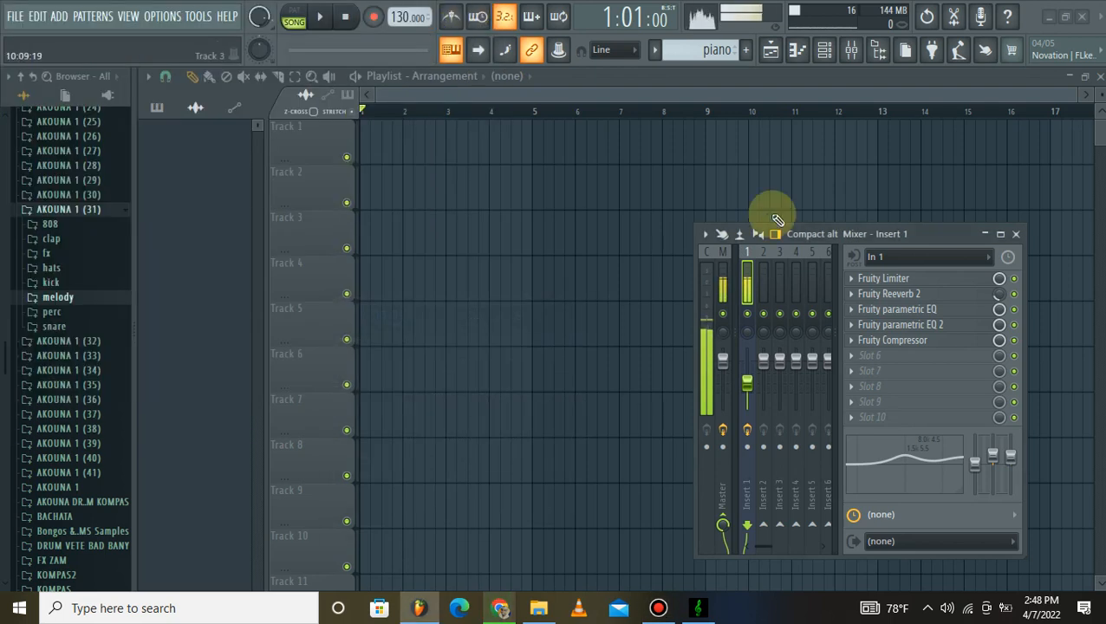
left_click(657, 607)
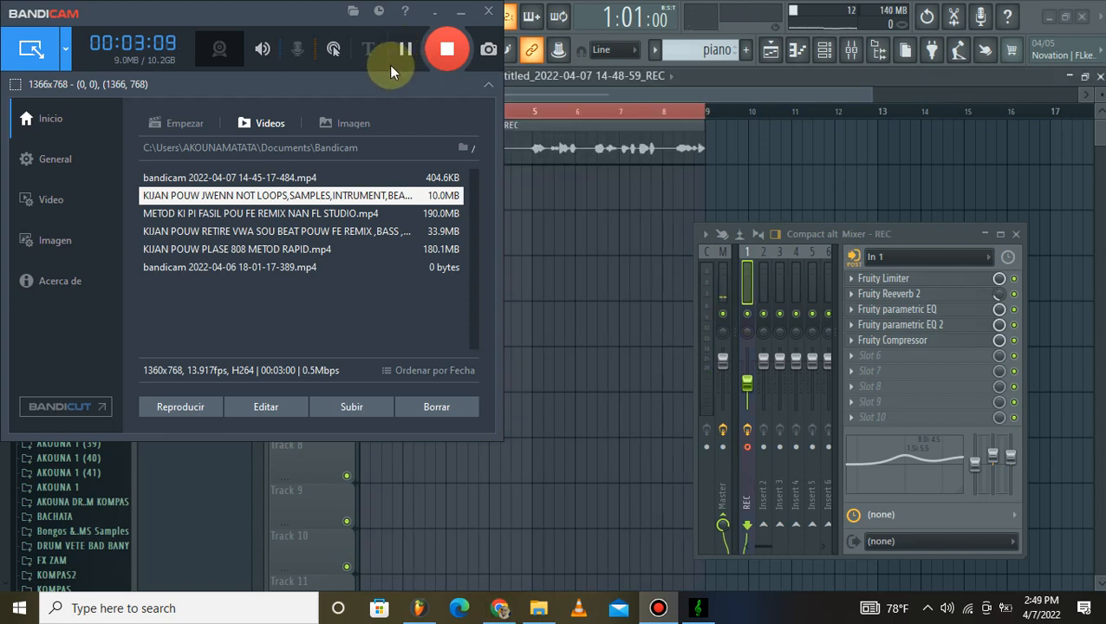
left_click(460, 12)
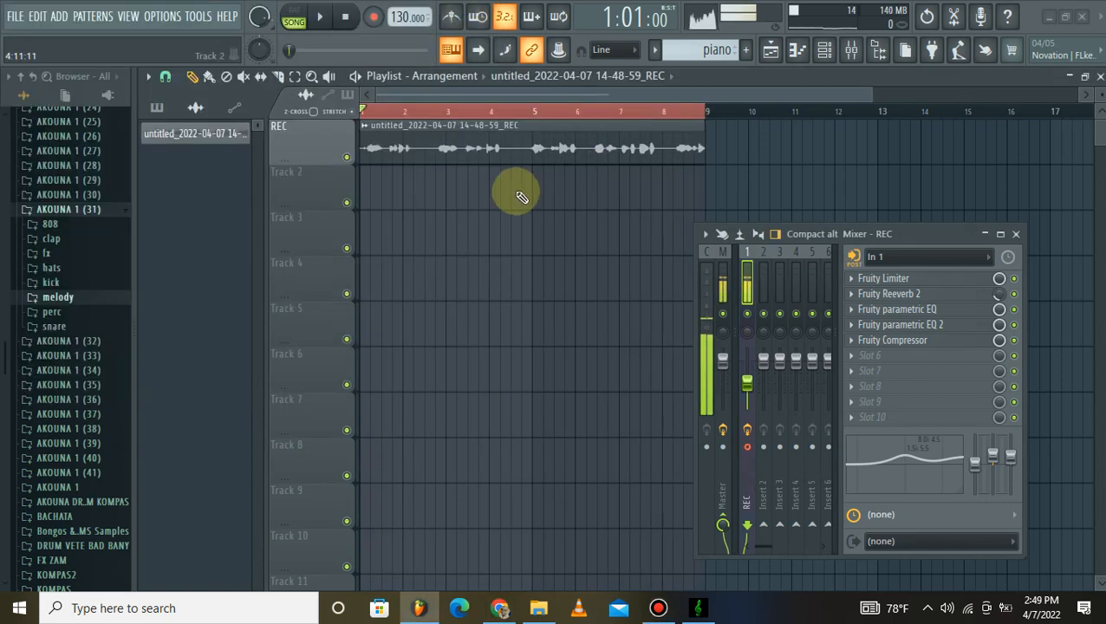
Play back the recorded voice clip on the REC track from the start.
mouse_move(382, 106)
left_mouse_down()
mouse_move(402, 93)
mouse_move(378, 110)
left_mouse_up()
scroll(402, 116, "up", 2)
left_click_drag(1101, 91, 1101, 97)
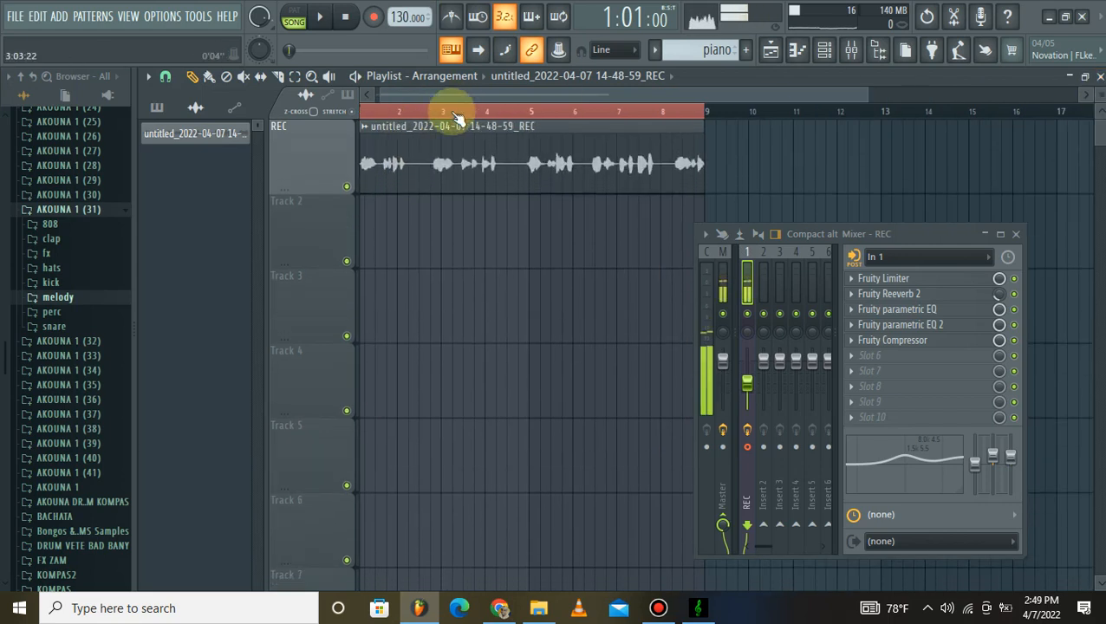
scroll(445, 108, "up", 1)
left_click_drag(457, 98, 365, 104)
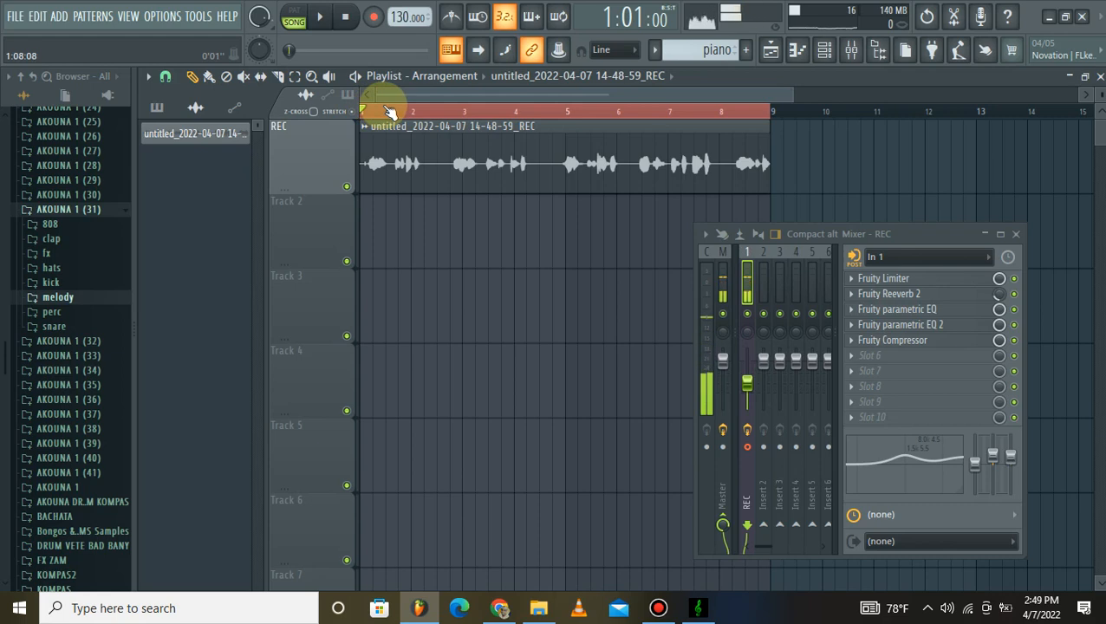
left_click(328, 18)
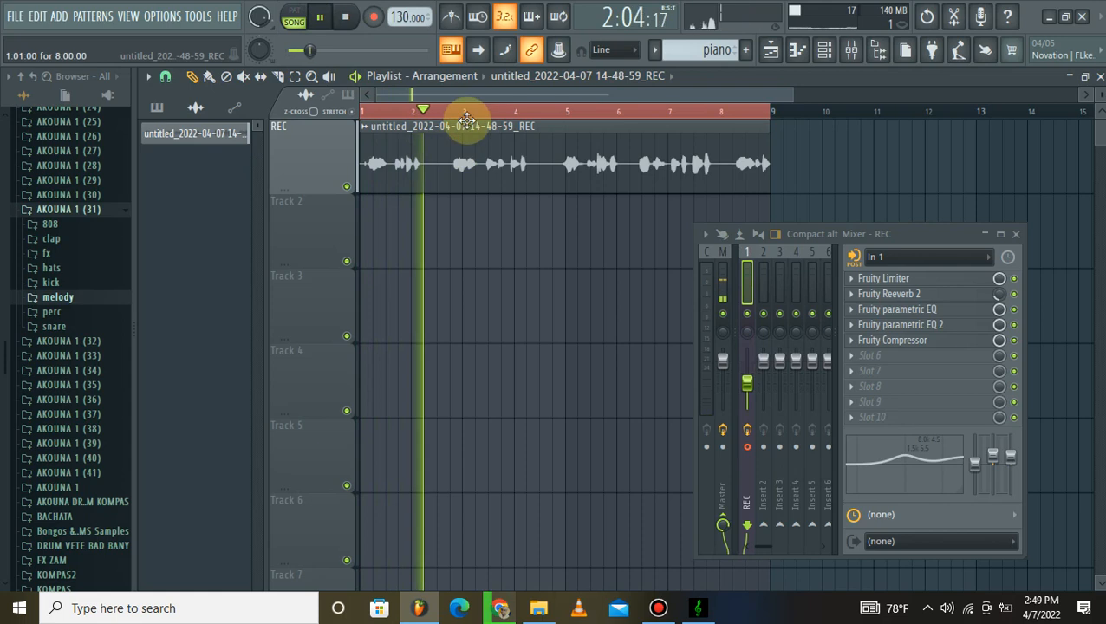
scroll(468, 116, "up", 1)
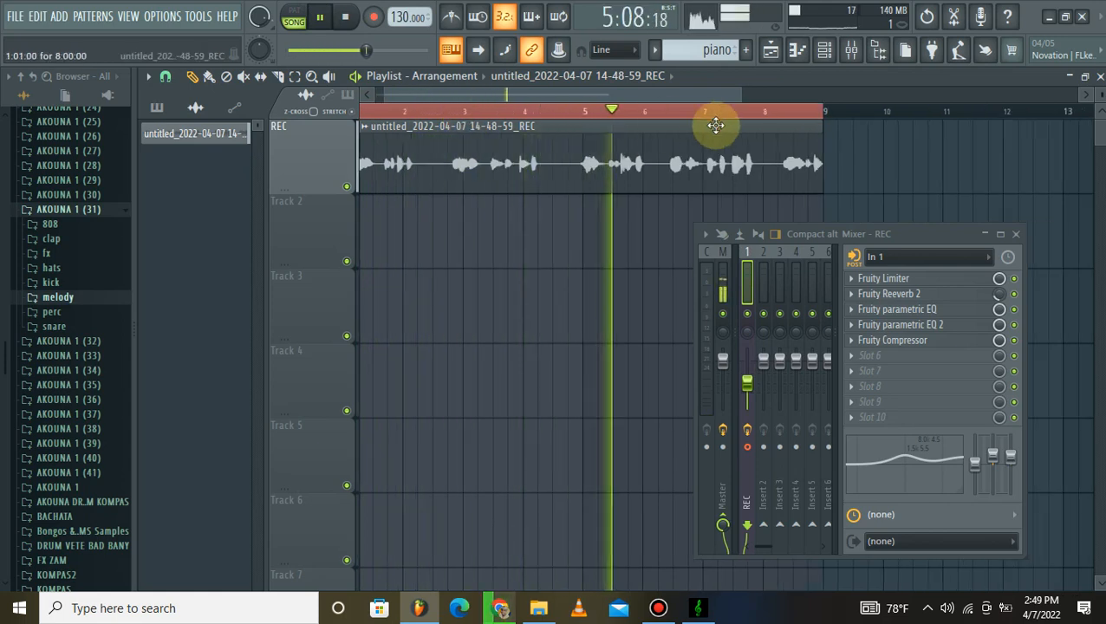
Slice the recorded voice clip at bar 5 and midway between bars 2 and 3, and pause playback.
left_click(279, 76)
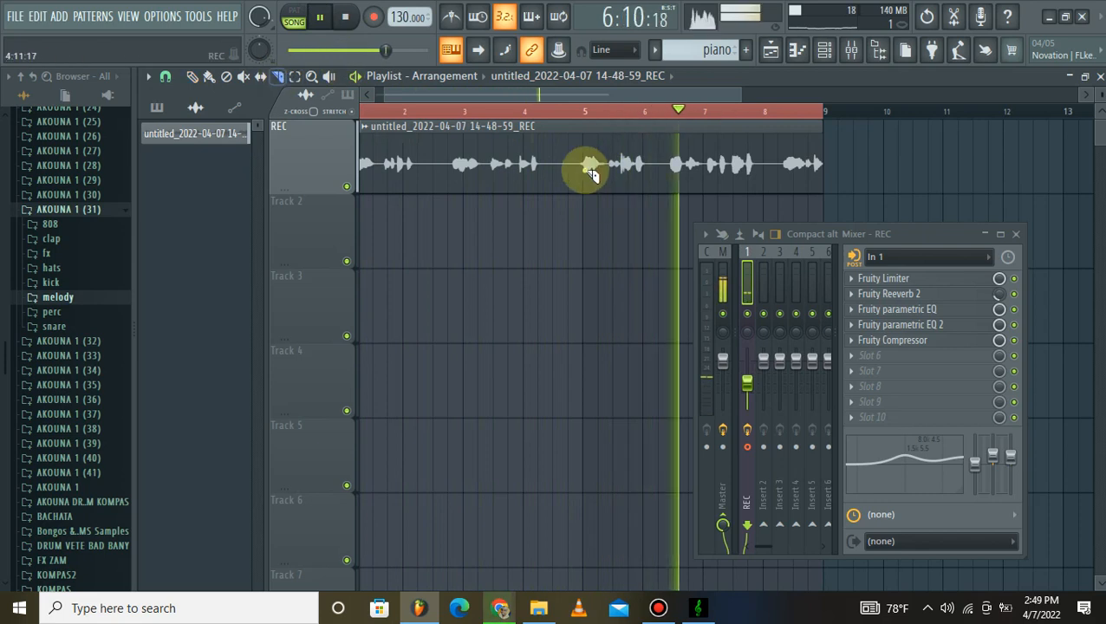
left_click_drag(586, 188, 598, 113)
scroll(413, 147, "down", 2)
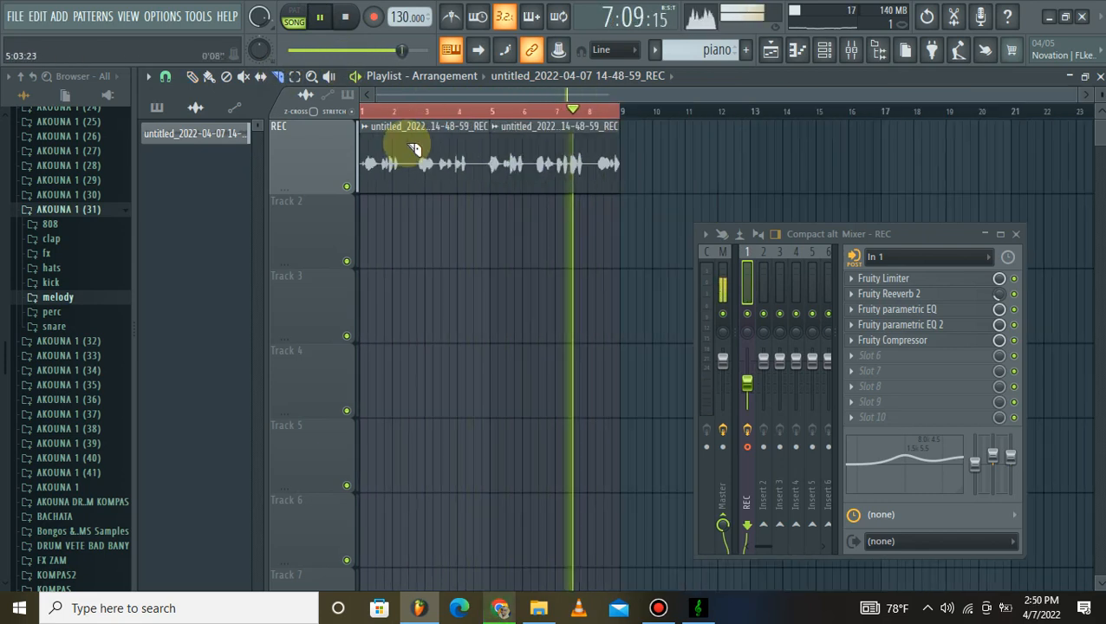
left_click_drag(416, 204, 411, 113)
left_click(321, 18)
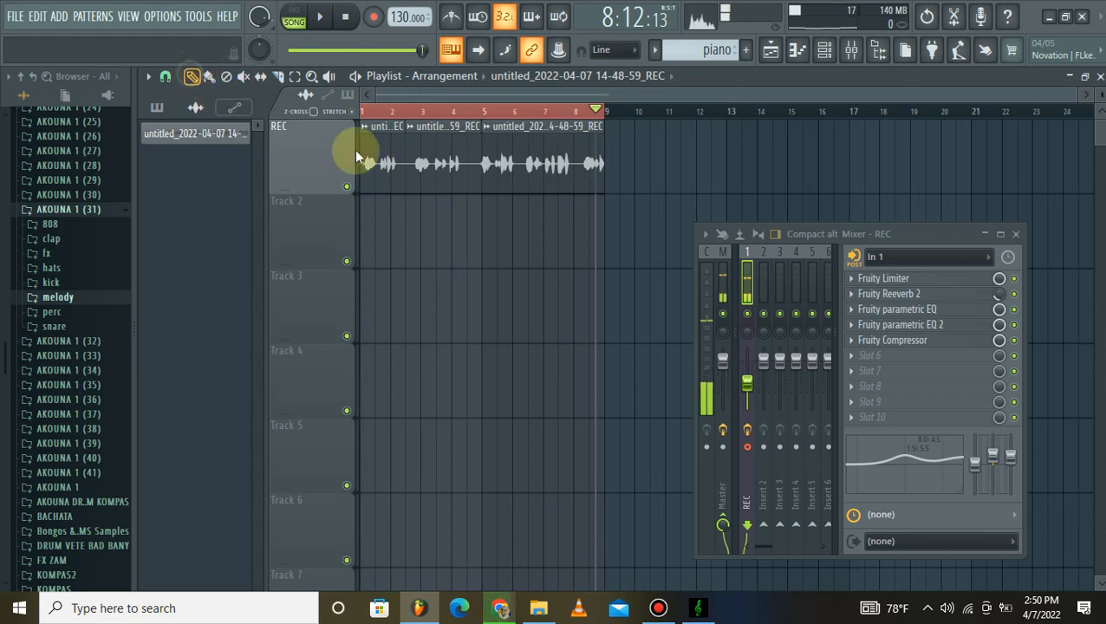
Keep only the middle slice, moved to the start of the playlist, with the timeline selection fitted around it.
right_click(555, 164)
left_click_drag(428, 161, 327, 156)
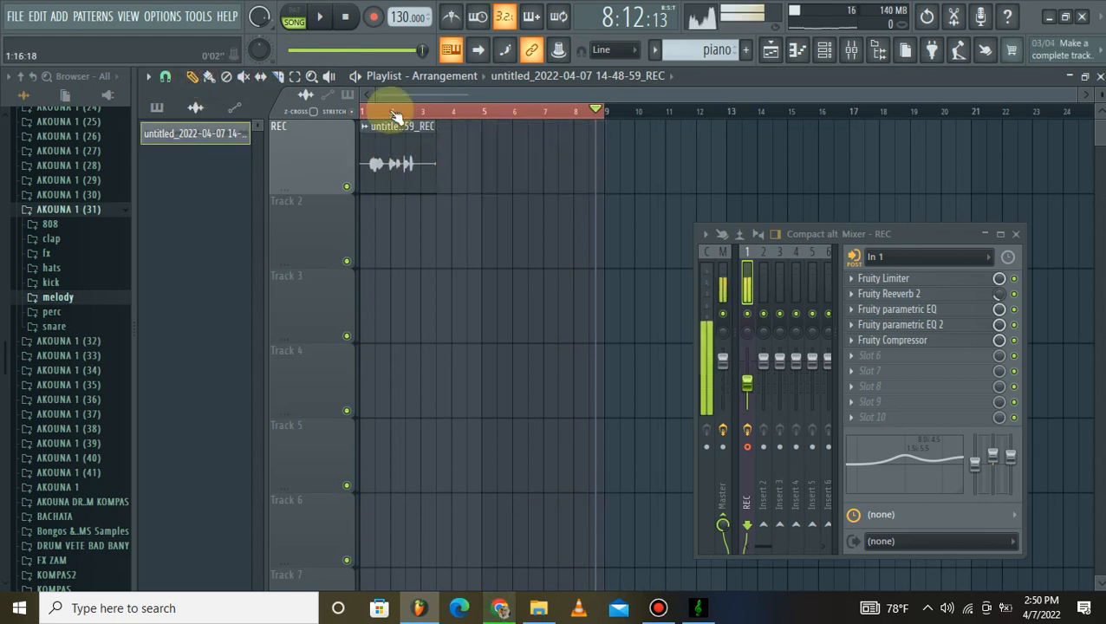
left_click_drag(474, 134, 434, 132)
scroll(447, 99, "up", 4)
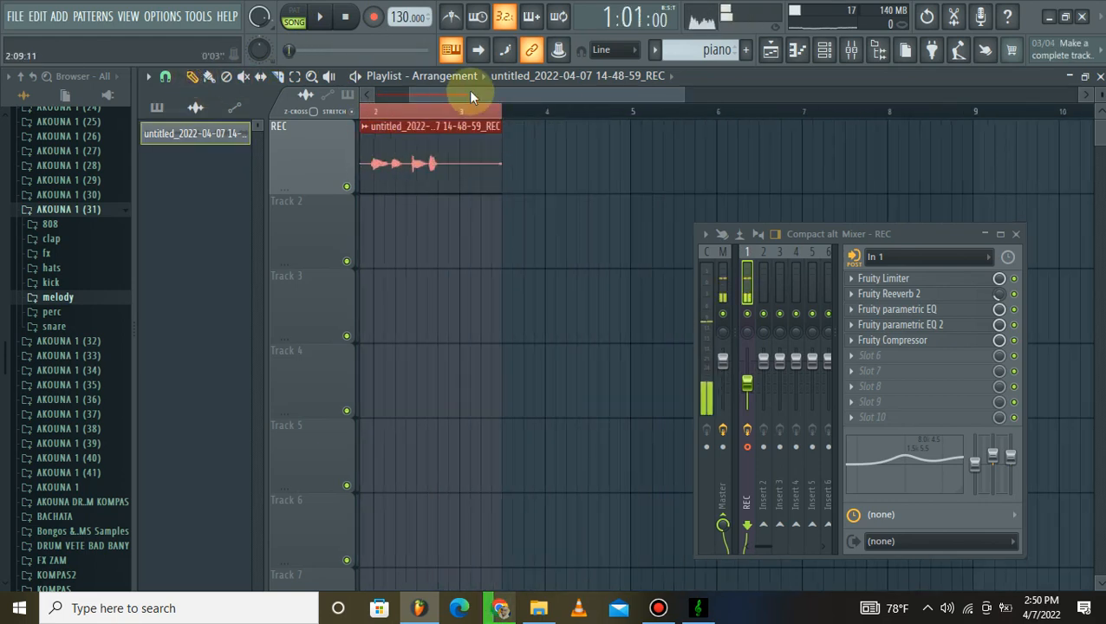
Trim the silence from both ends of the voice clip so it starts at bar 1 and lasts 1:08:00.
left_click(331, 22)
mouse_move(365, 141)
left_mouse_down()
mouse_move(389, 141)
mouse_move(352, 141)
mouse_move(365, 141)
mouse_move(392, 188)
mouse_move(362, 152)
left_mouse_up()
left_click(350, 113)
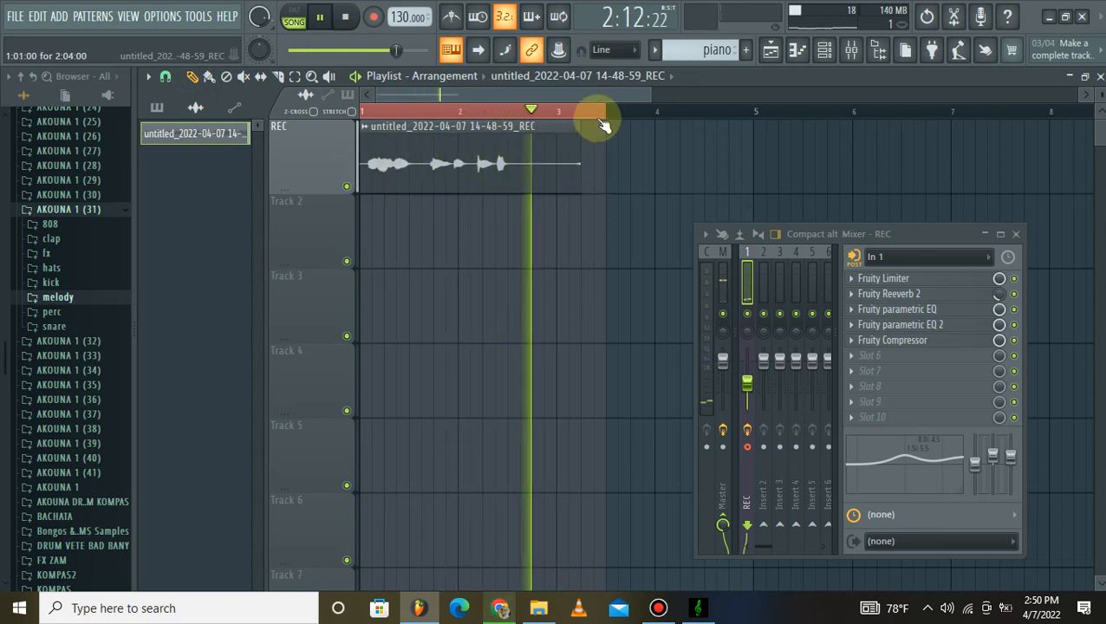
left_click_drag(578, 141, 500, 135)
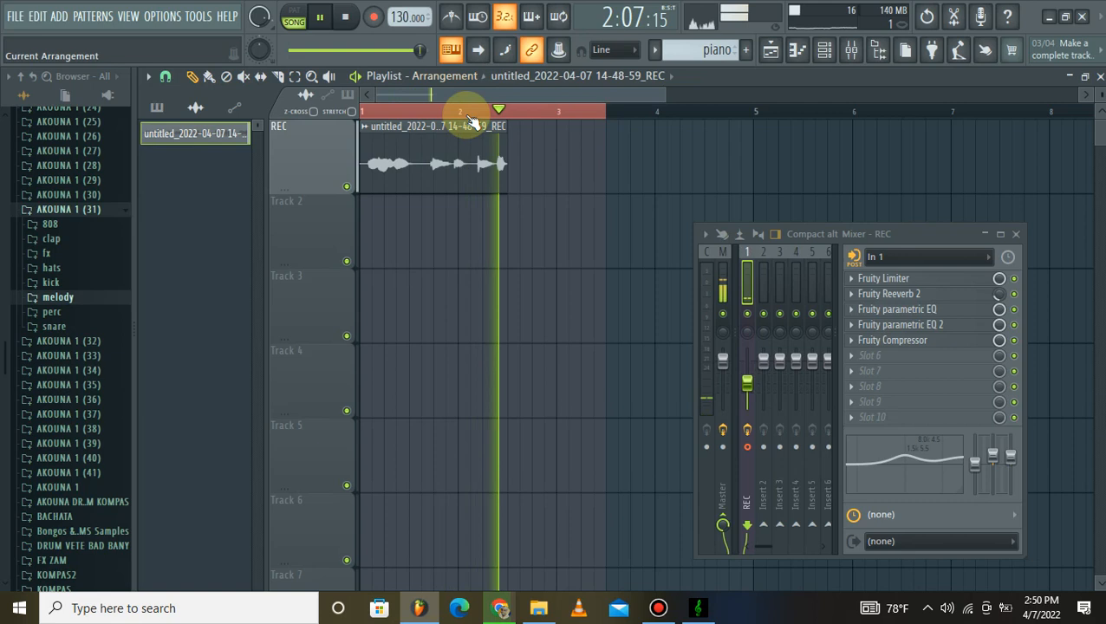
left_click(347, 19)
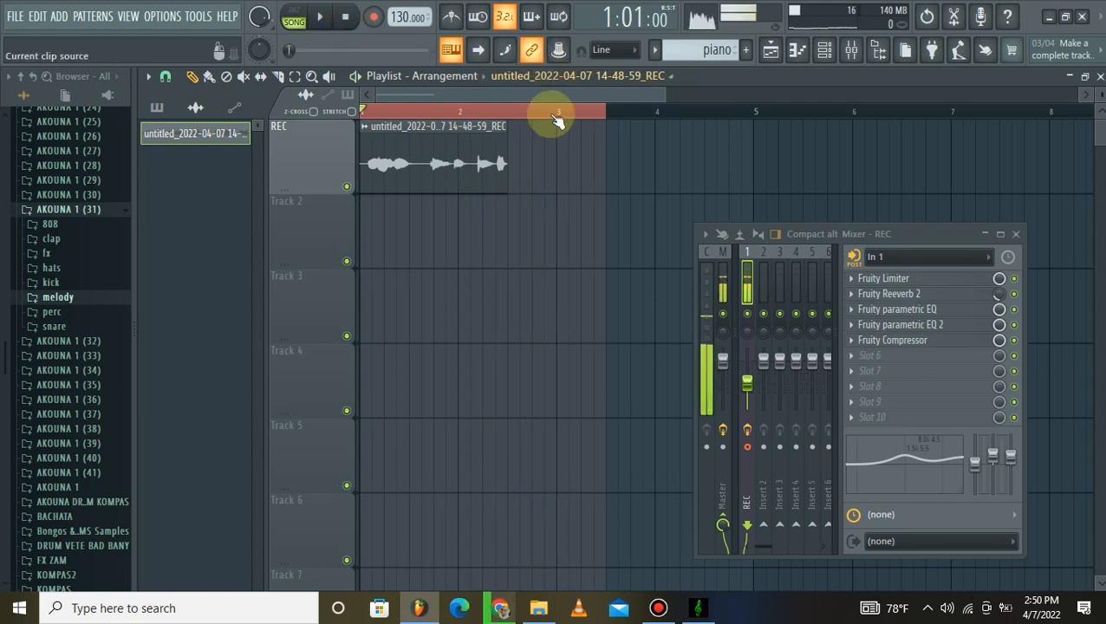
Consolidate the REC track into a single audio clip from the track start.
right_click(304, 166)
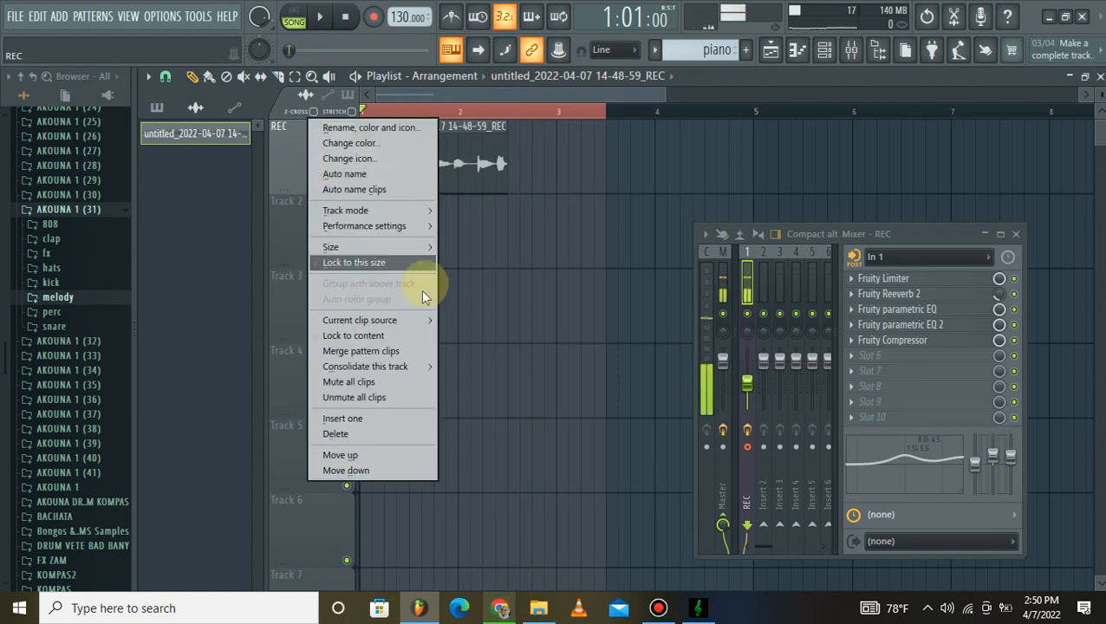
mouse_move(405, 364)
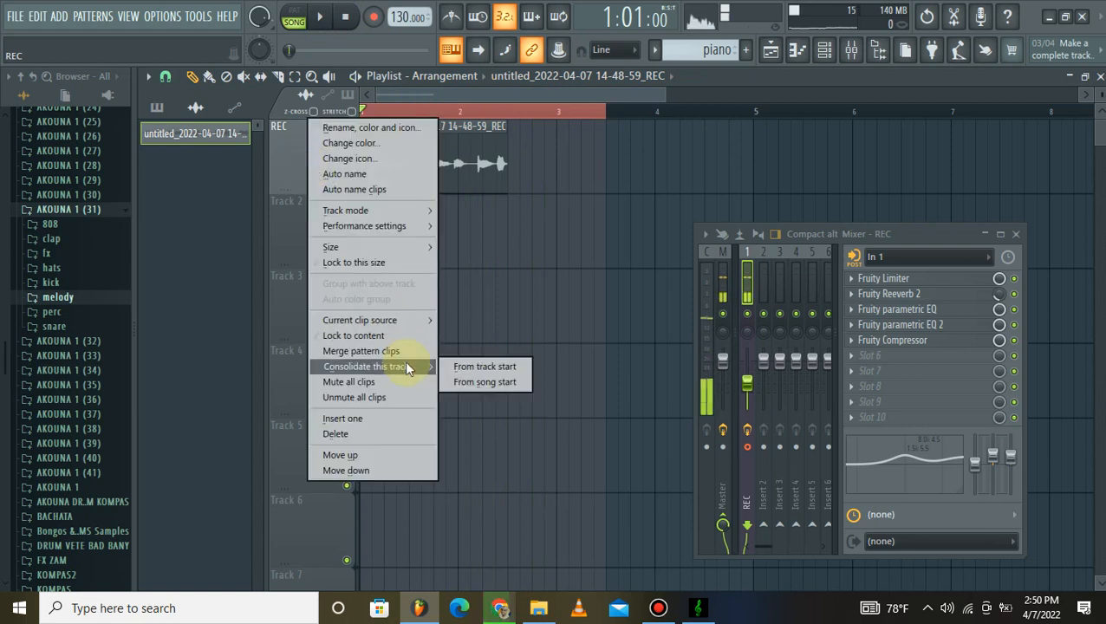
left_click(478, 368)
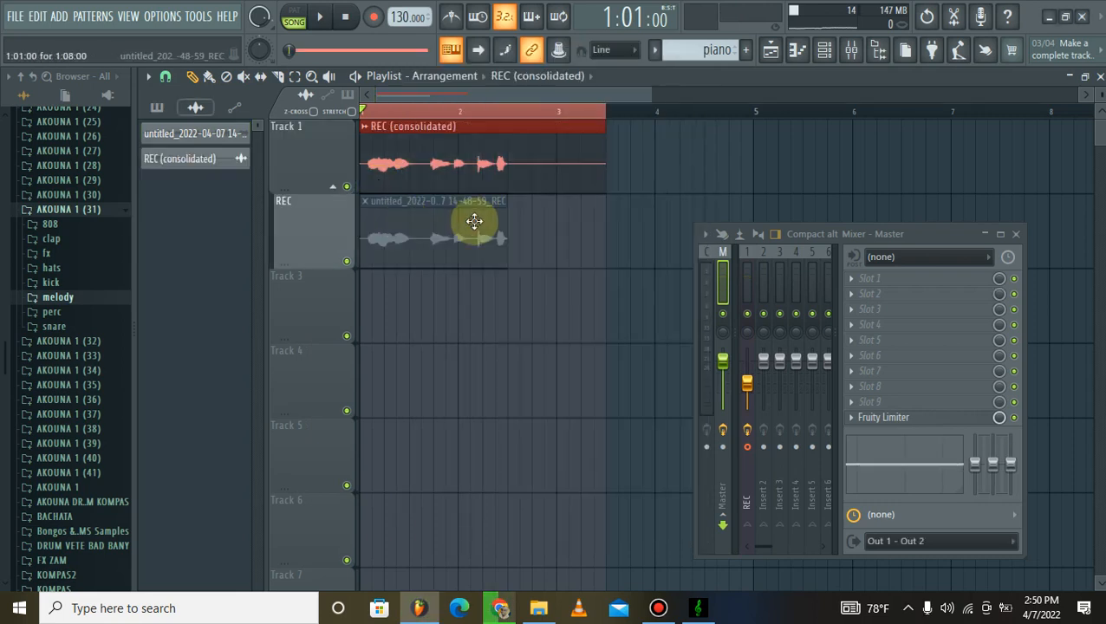
Delete the original untitled recording's channel from the channel rack, keeping only the consolidated REC clip.
double_click(449, 243)
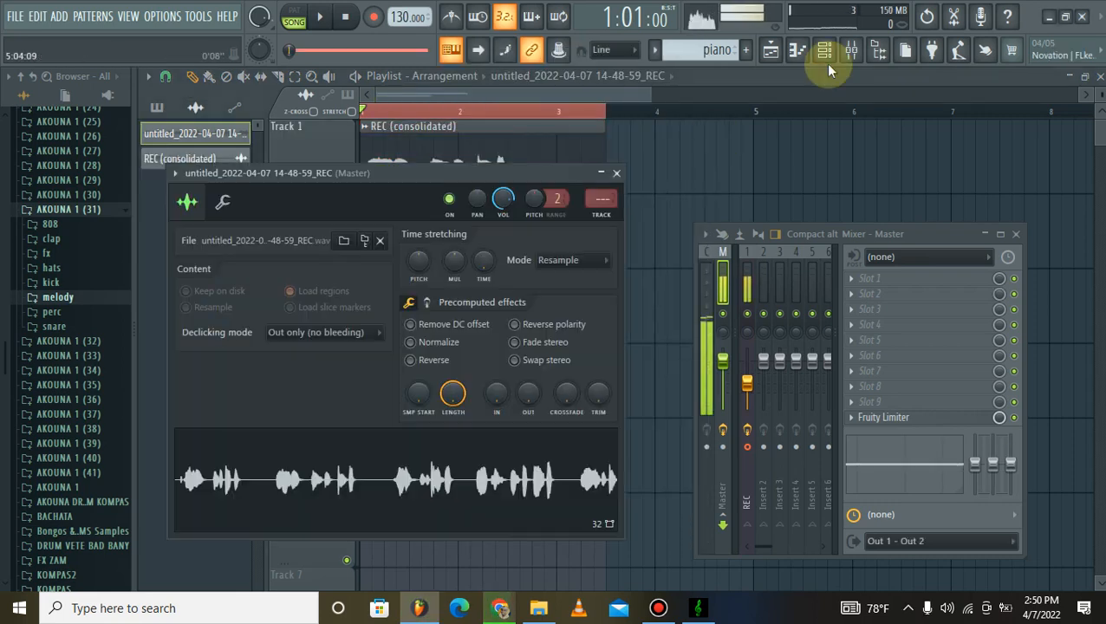
left_click(824, 52)
right_click(341, 130)
left_click(464, 303)
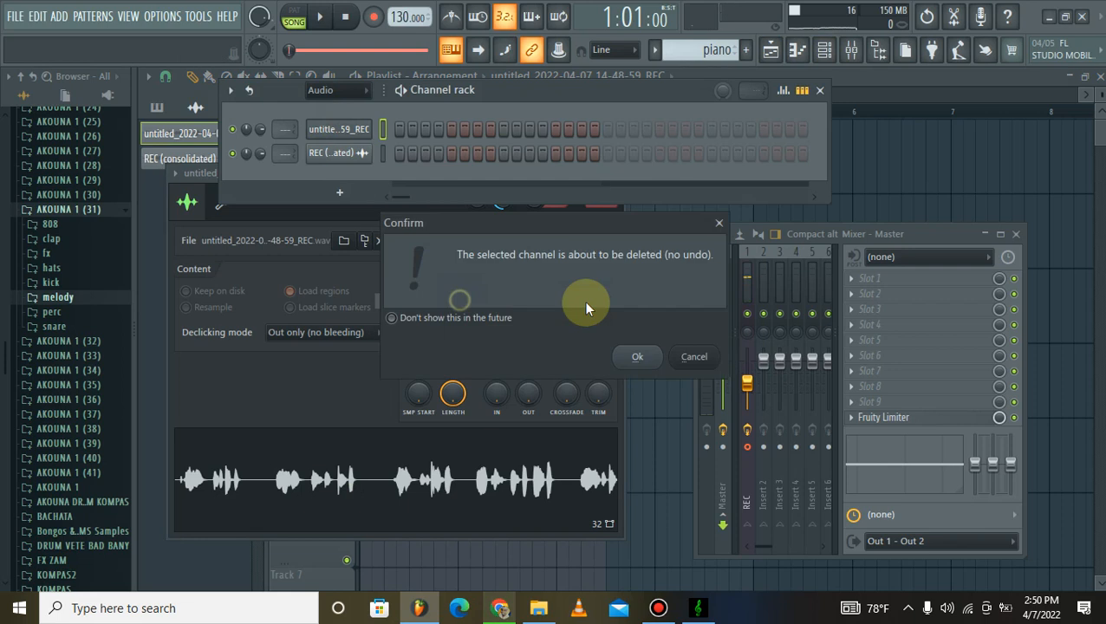
left_click(630, 357)
left_click(351, 134)
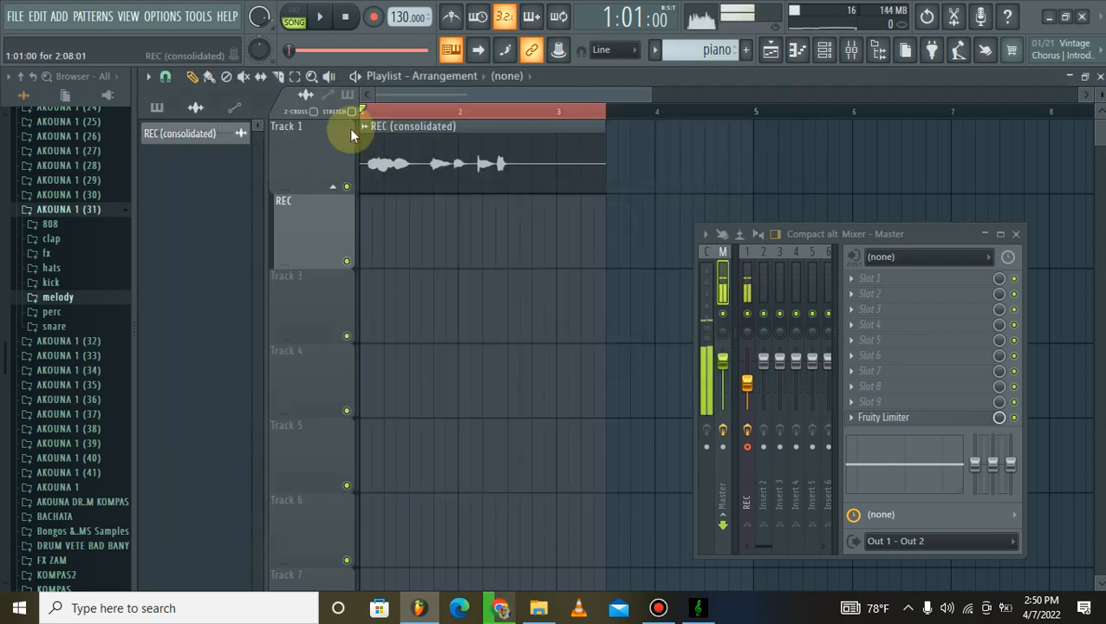
Rename the consolidated REC clip on Track 1 as TAG LEO.
mouse_move(603, 146)
left_mouse_down()
mouse_move(1027, 140)
mouse_move(676, 170)
mouse_move(446, 172)
mouse_move(721, 176)
mouse_move(596, 169)
mouse_move(606, 168)
left_mouse_up()
left_click(367, 128)
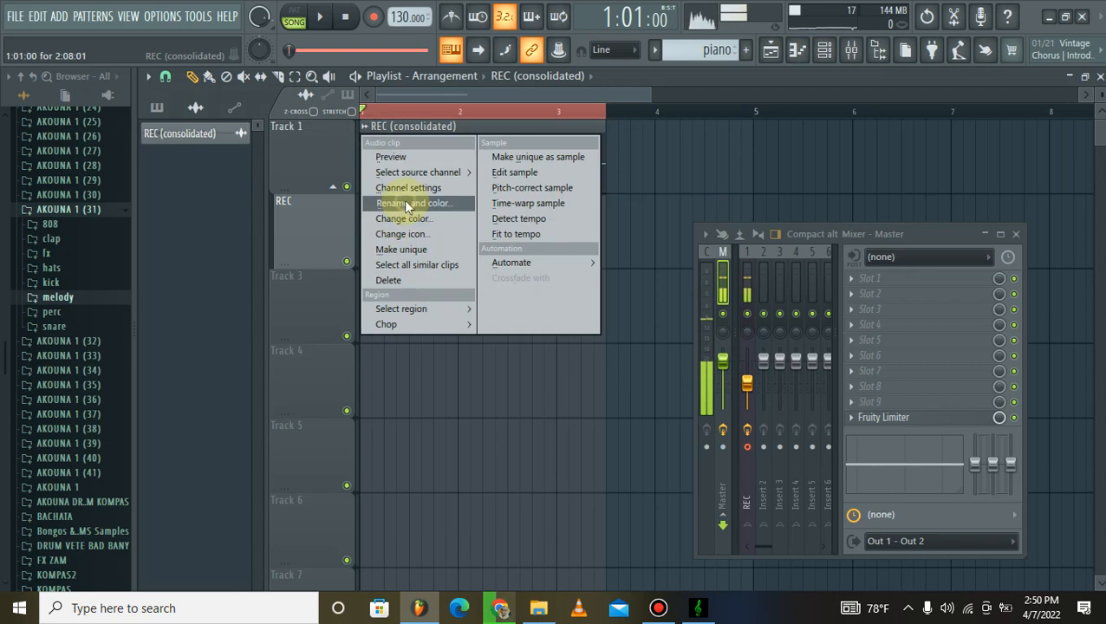
left_click(408, 205)
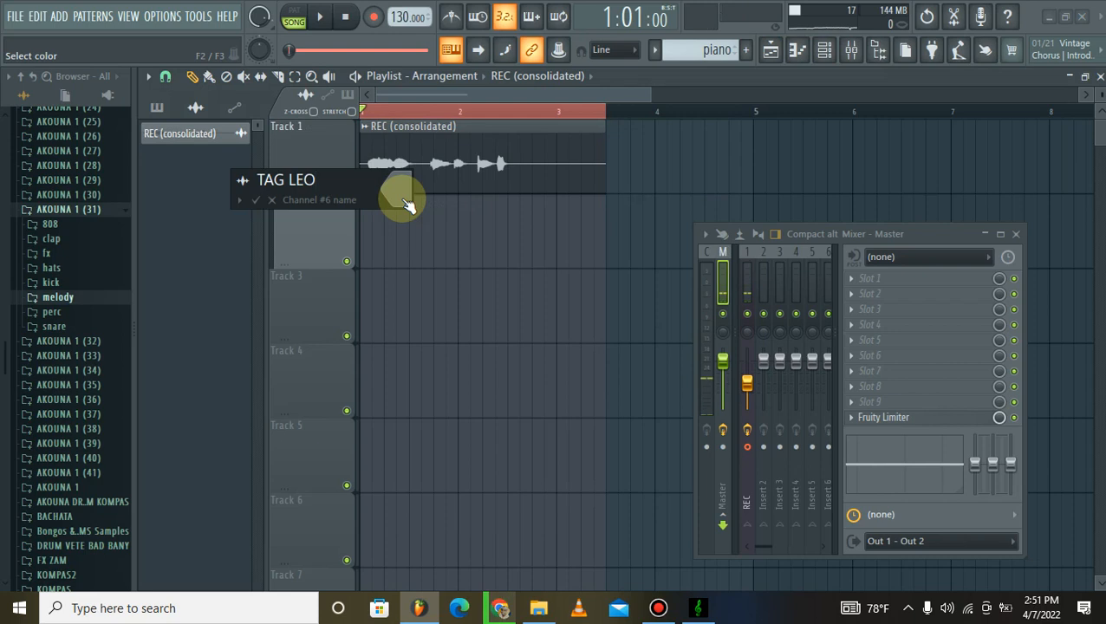
key("Return")
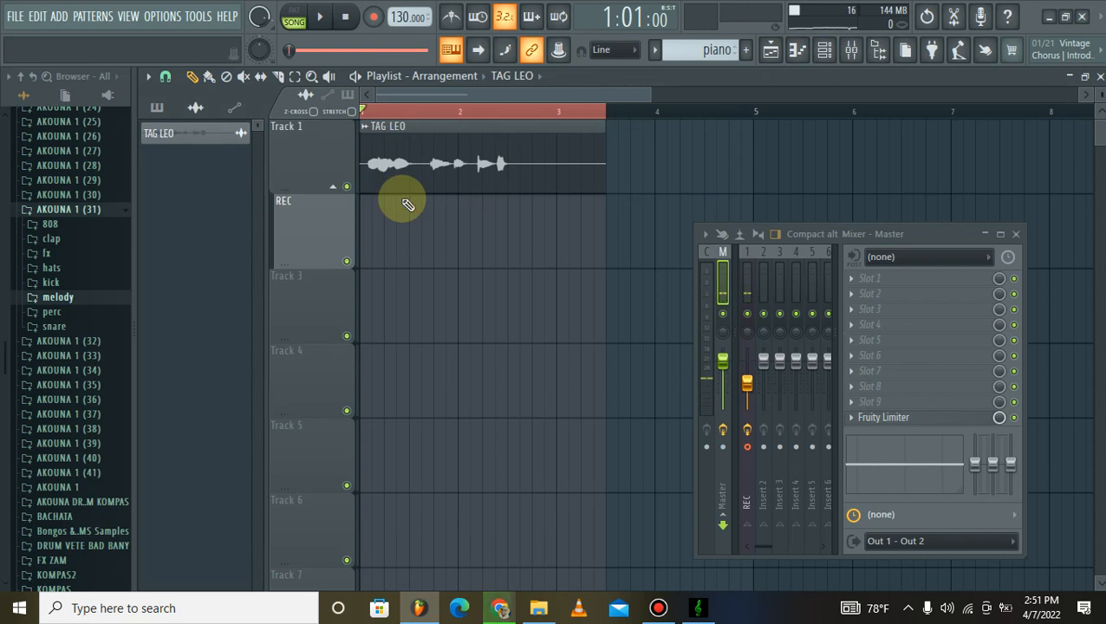
Change the TAG LEO clip's color to Midnight blue #35359F.
left_click(365, 129)
left_click(437, 204)
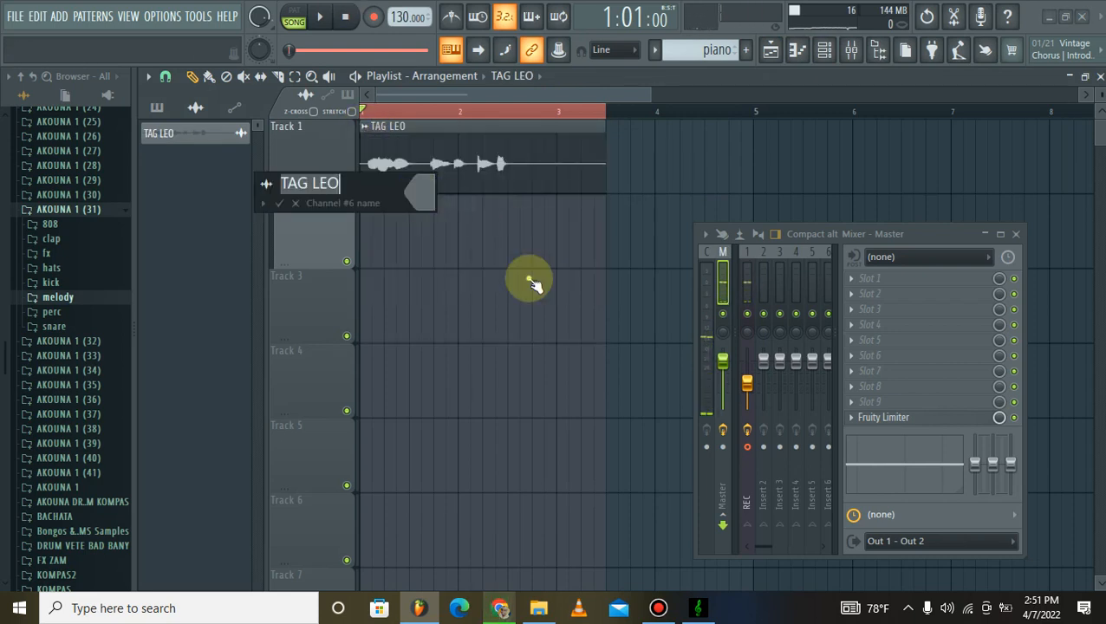
left_click(558, 330)
left_click(591, 326)
left_click(598, 325)
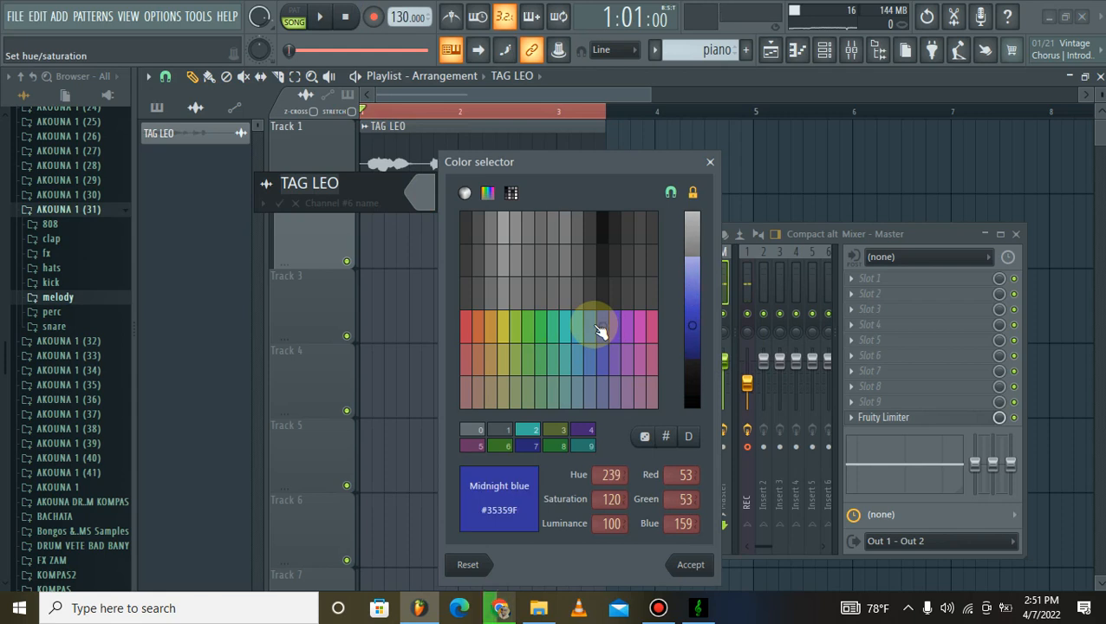
key("Return")
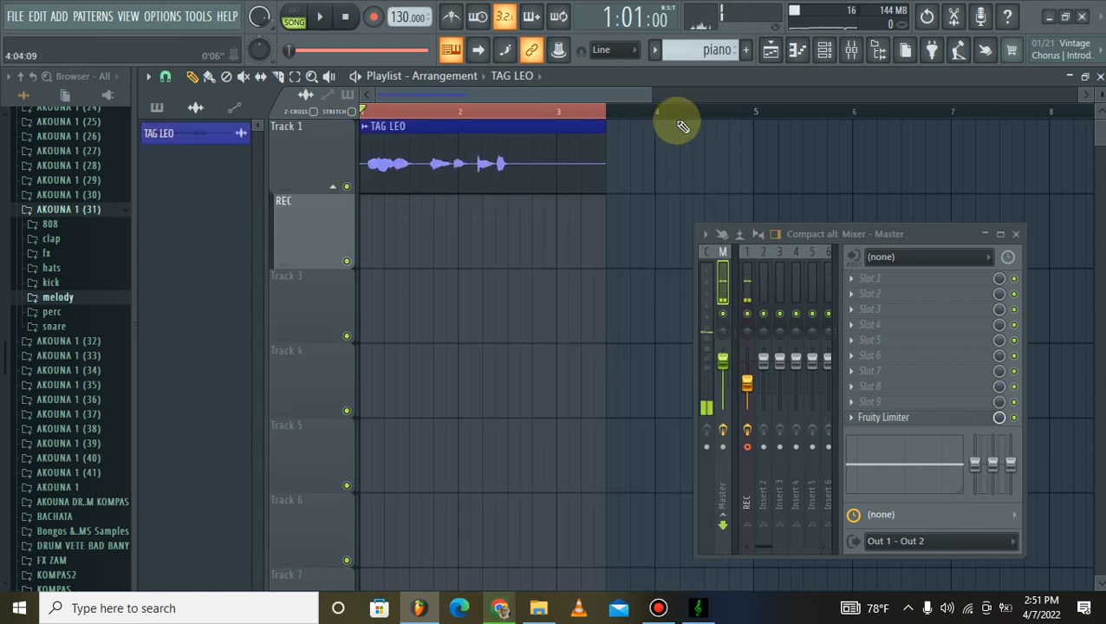
Try to shorten the end of the TAG LEO clip and play it back from the start.
left_click_drag(603, 148, 528, 150)
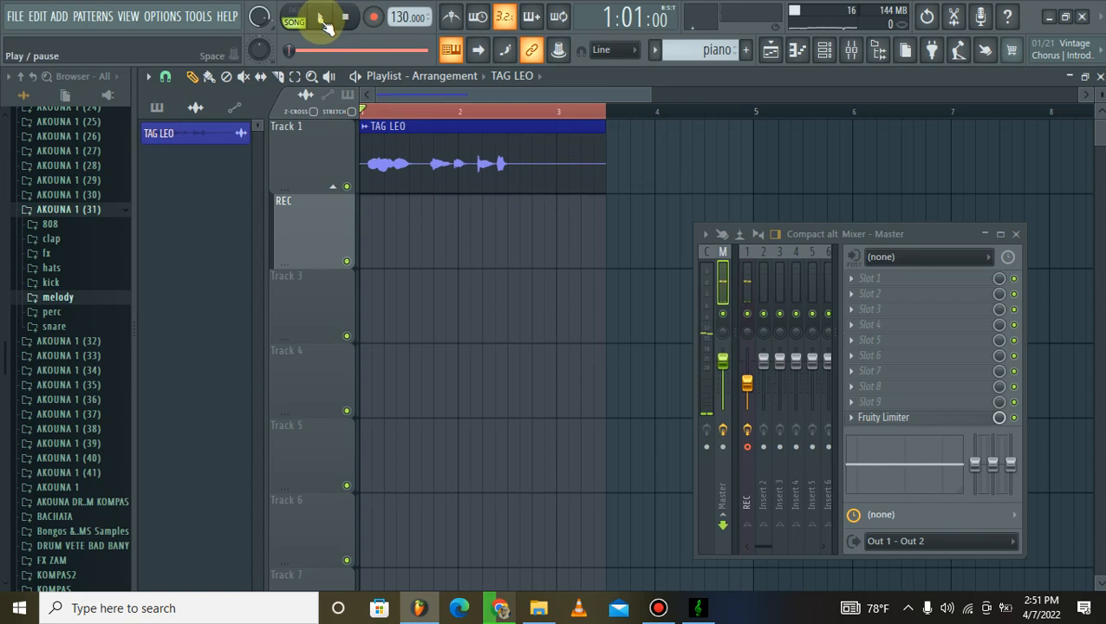
left_click(321, 18)
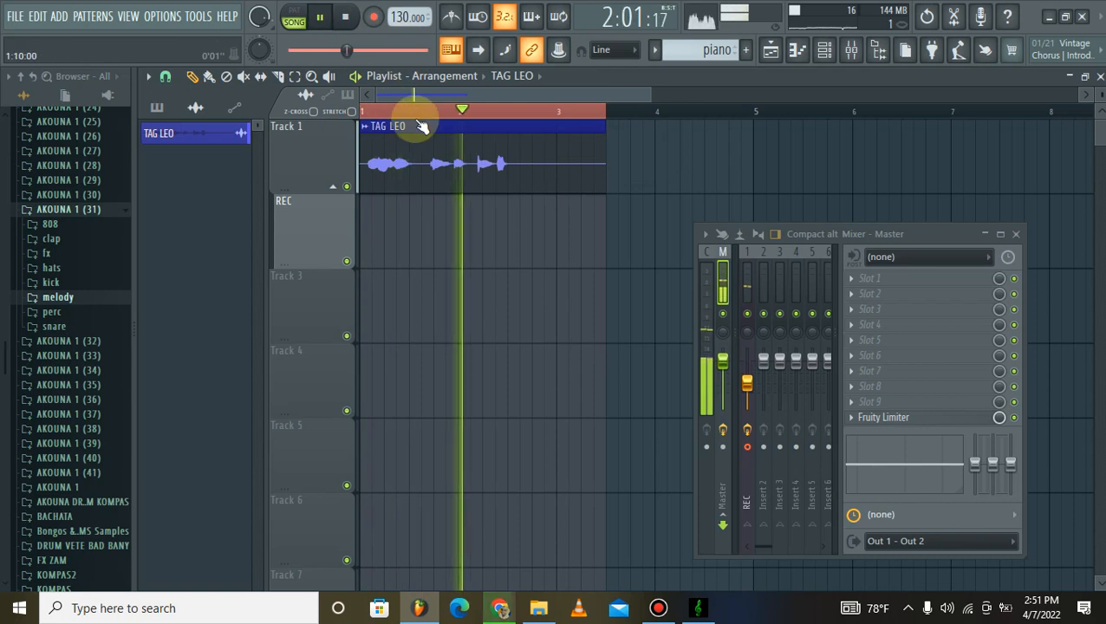
left_click(321, 18)
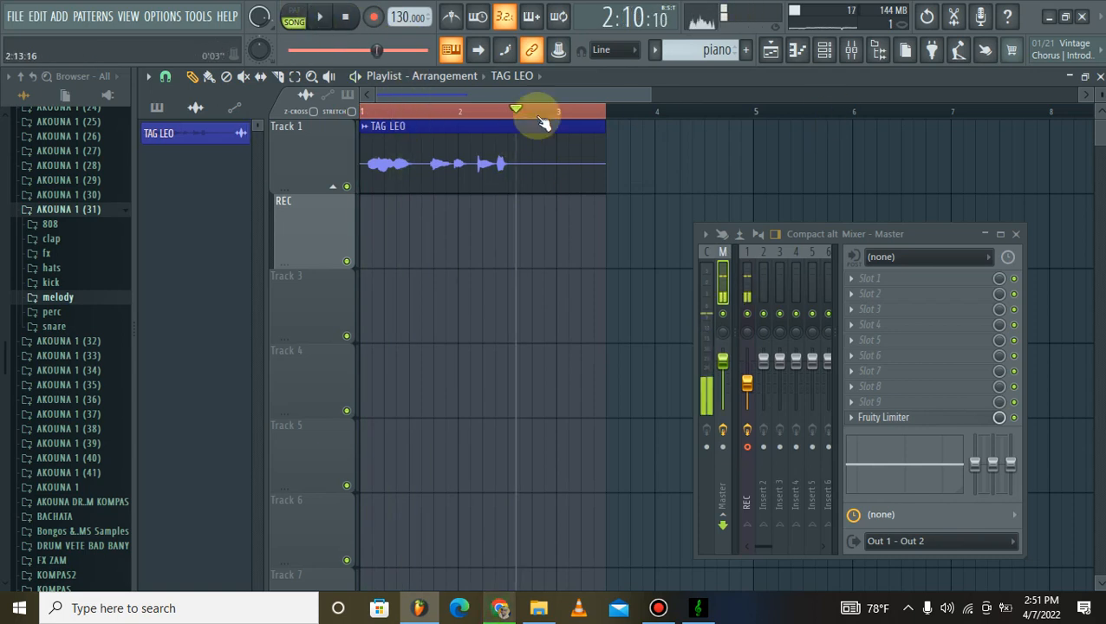
scroll(517, 135, "down", 3)
scroll(382, 117, "up", 3)
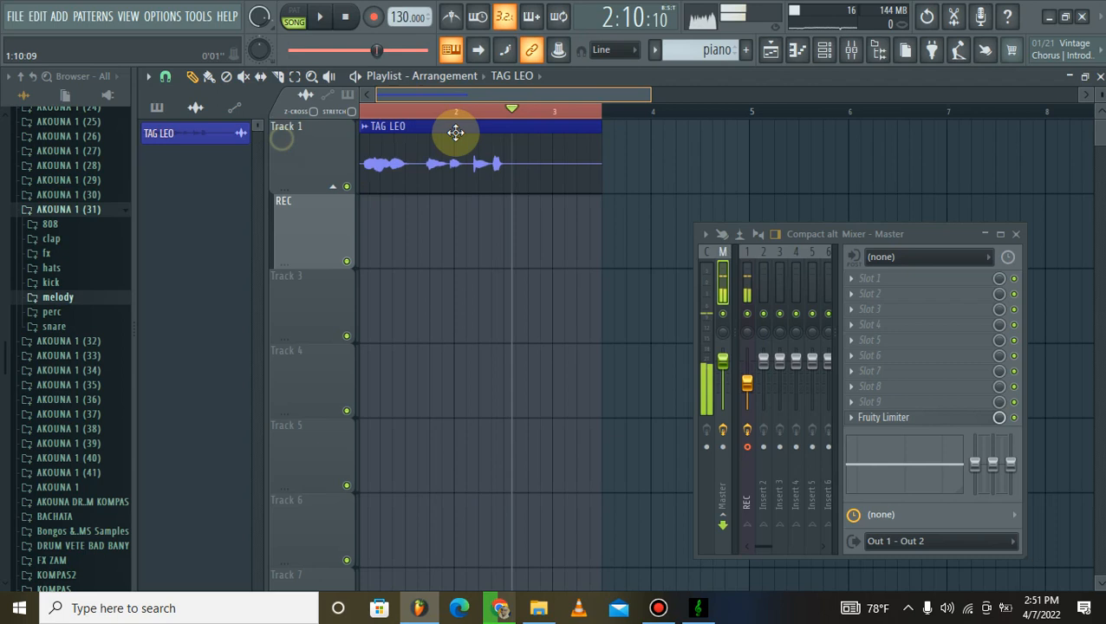
key("space")
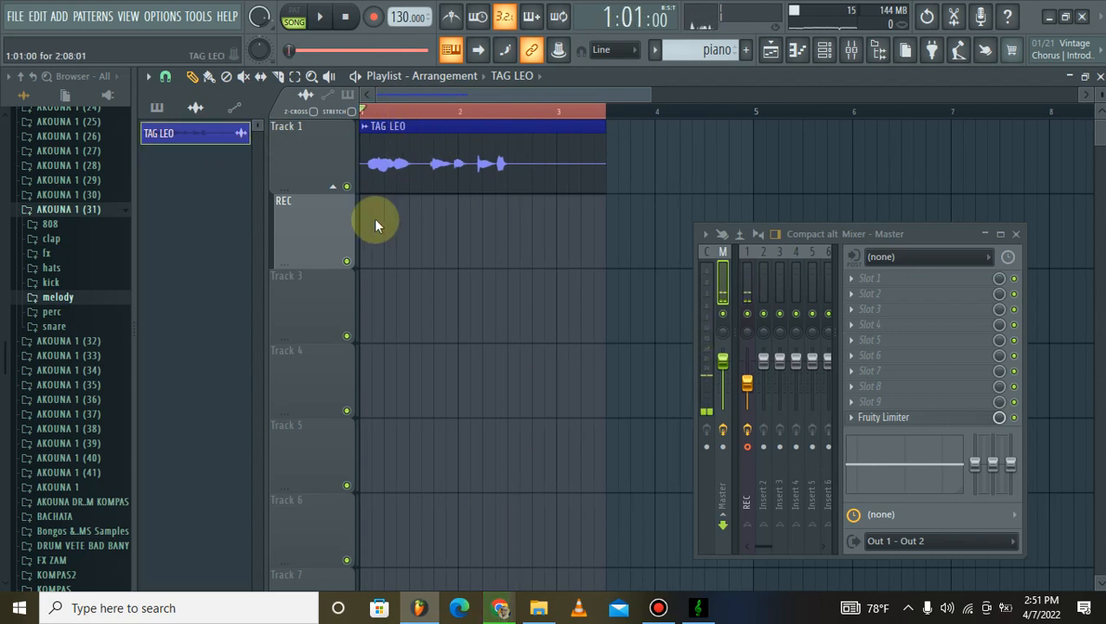
Route the TAG LEO clip's channel to mixer track 3.
double_click(384, 184)
scroll(617, 218, "up", 3)
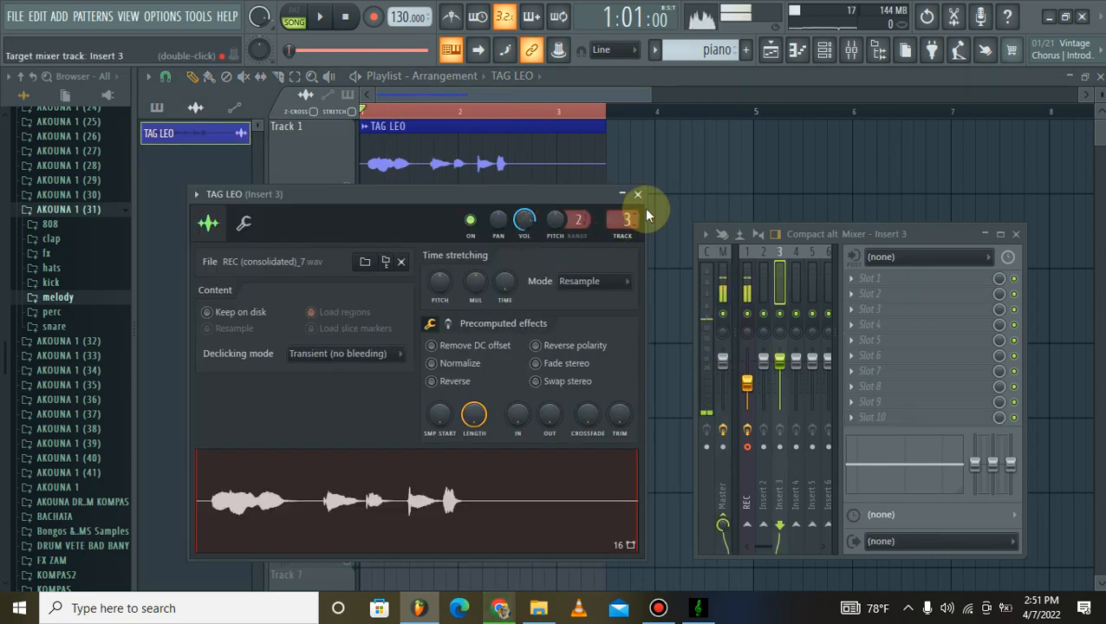
key("Escape")
Load Fruity Parametric EQ 2 in the first effect slot of Insert 3 and apply its 20Hz + 18kHz cut preset.
left_click(853, 284)
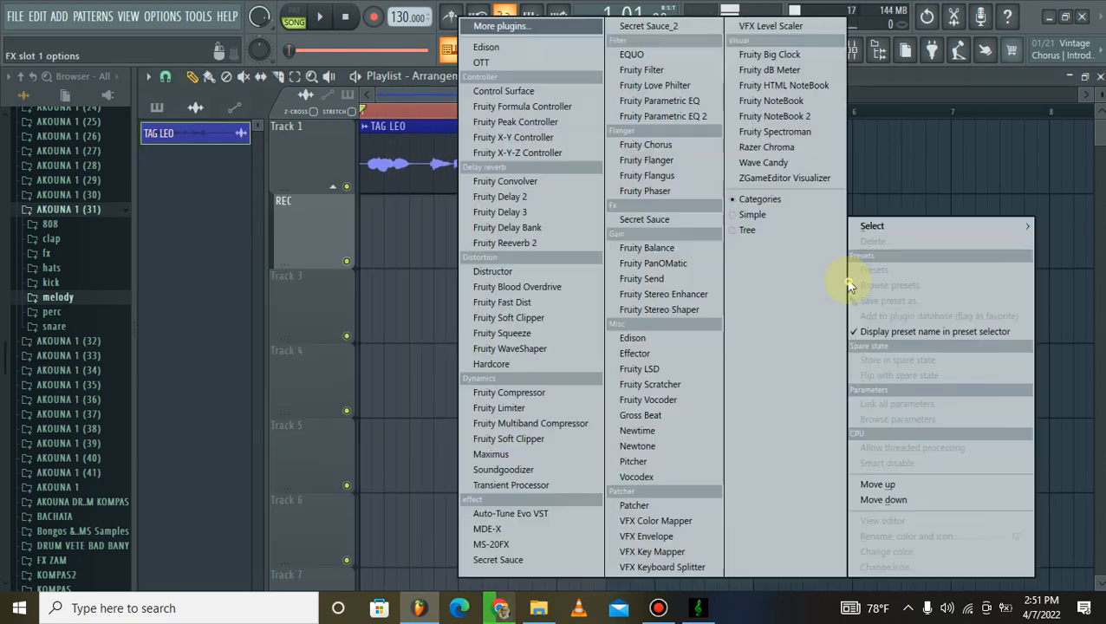
left_click(680, 119)
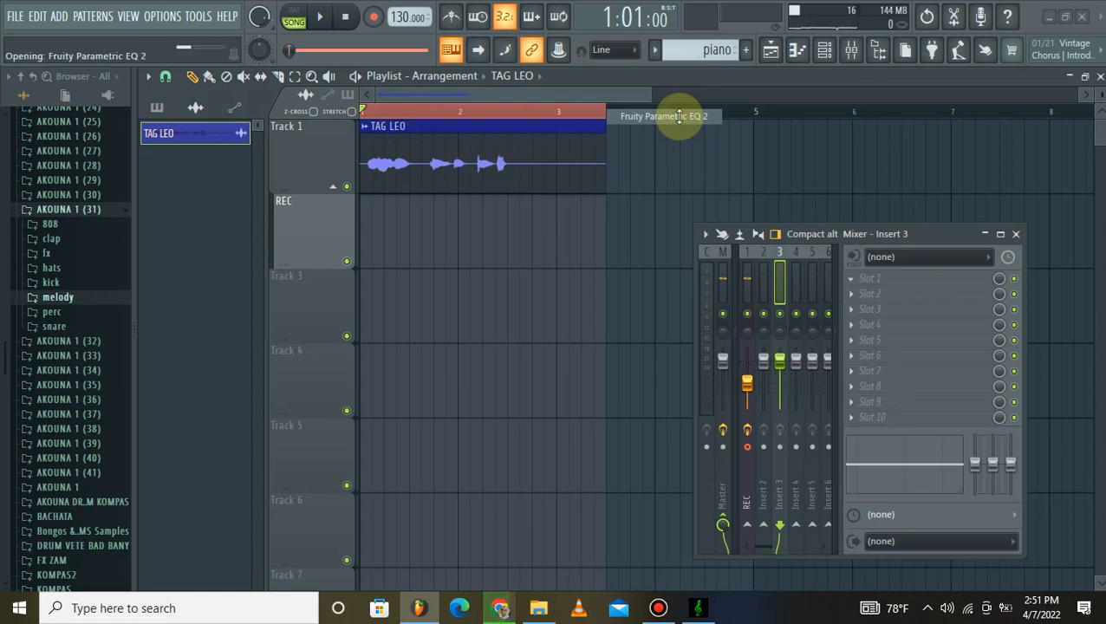
left_click(601, 153)
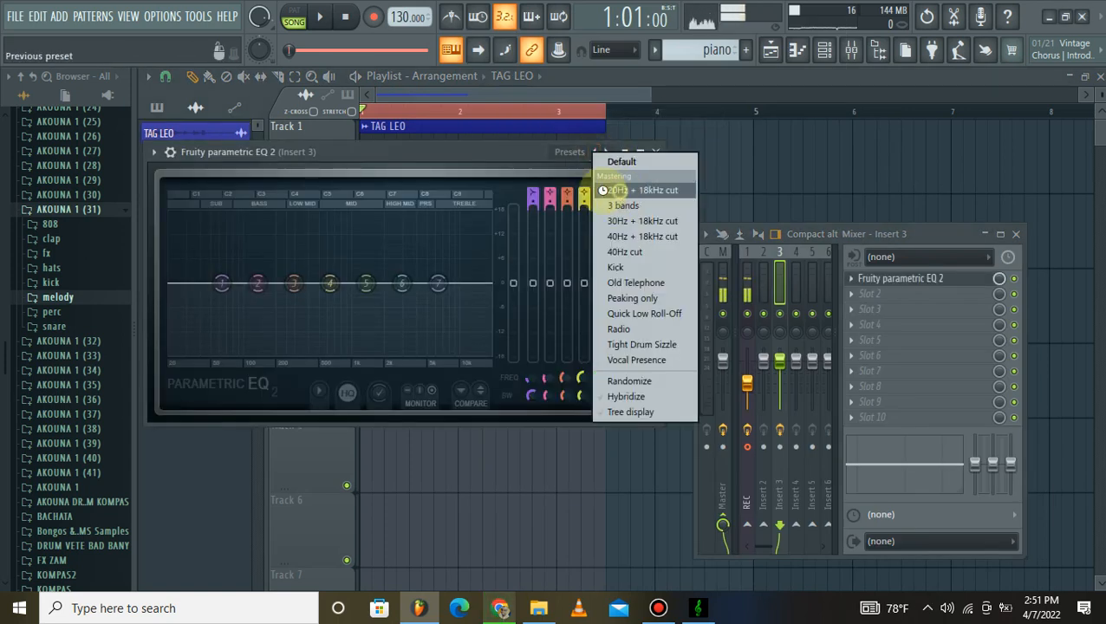
left_click(602, 189)
Narrow the EQ during playback by raising the high-pass cutoff past 231 Hz and lowering the low-pass cutoff to about 7853 Hz.
left_click(319, 17)
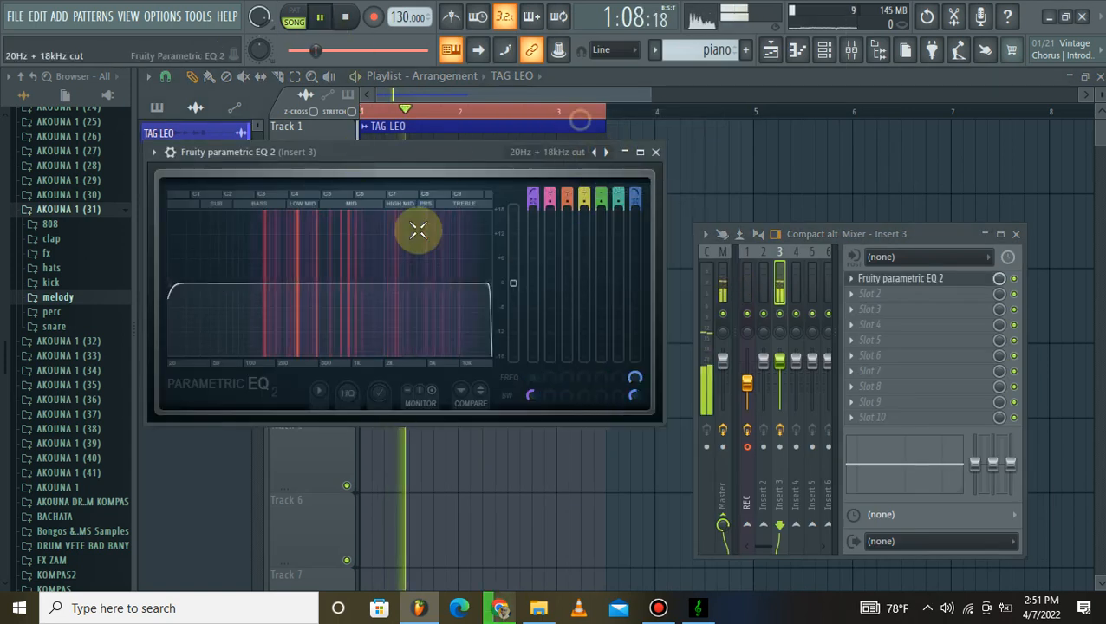
left_click_drag(363, 158, 580, 120)
left_click_drag(389, 246, 470, 245)
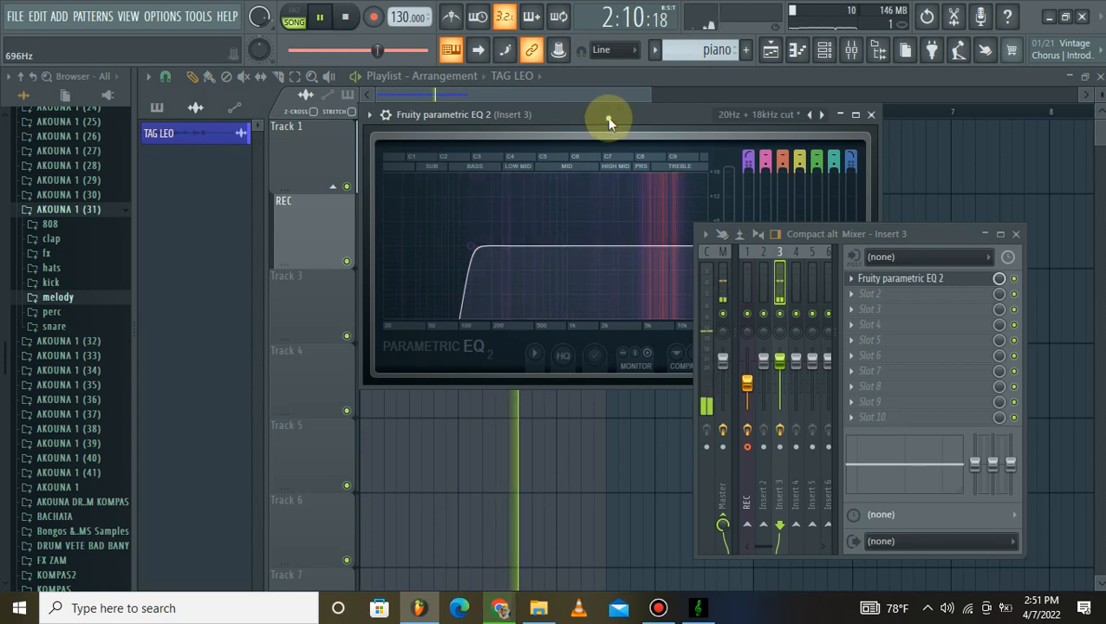
left_click_drag(594, 116, 537, 68)
left_click_drag(646, 193, 620, 197)
left_click_drag(413, 198, 426, 198)
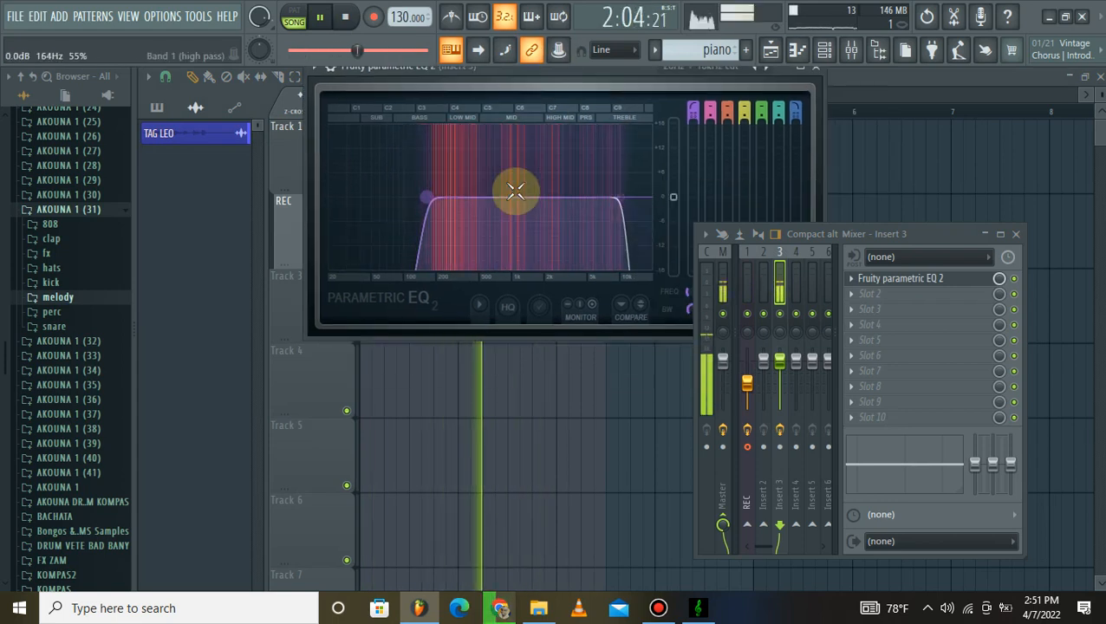
left_click_drag(622, 197, 616, 198)
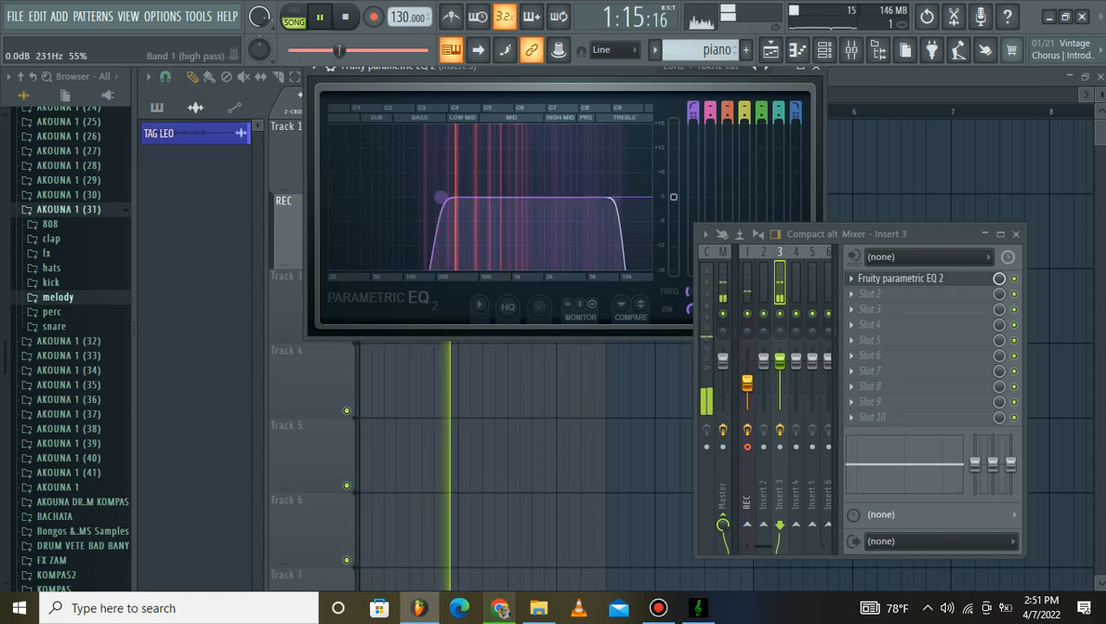
left_click_drag(427, 198, 446, 198)
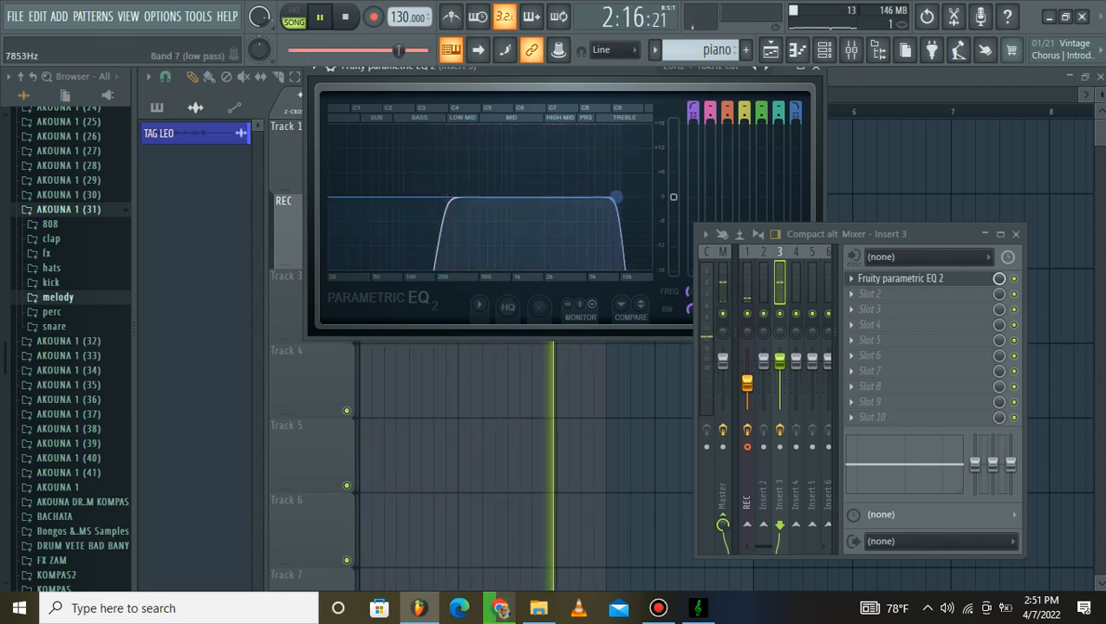
left_click(815, 68)
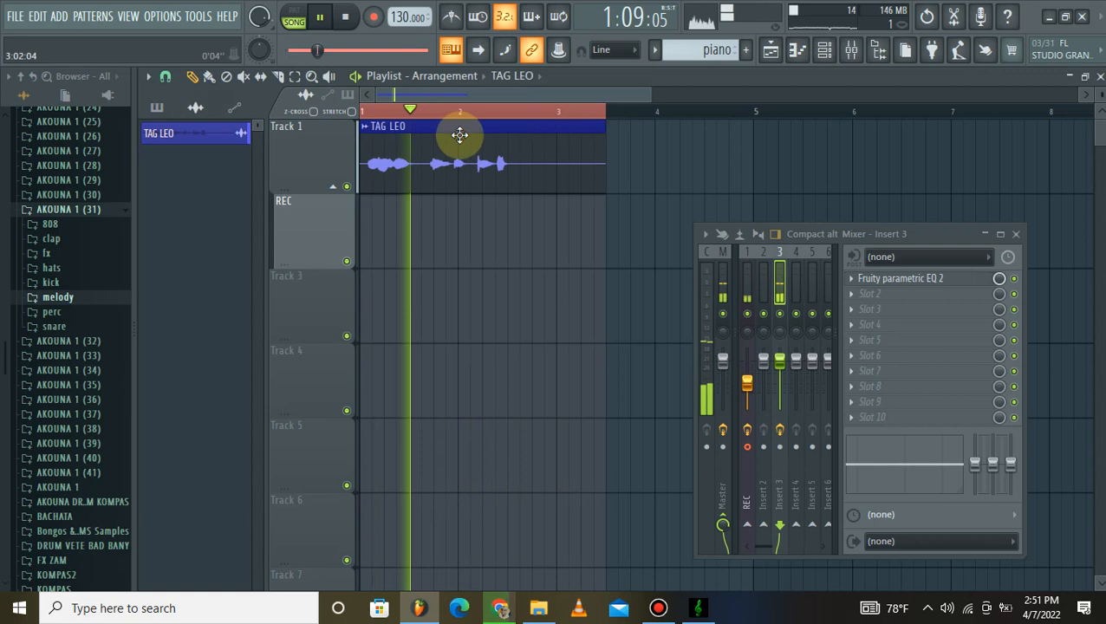
key("space")
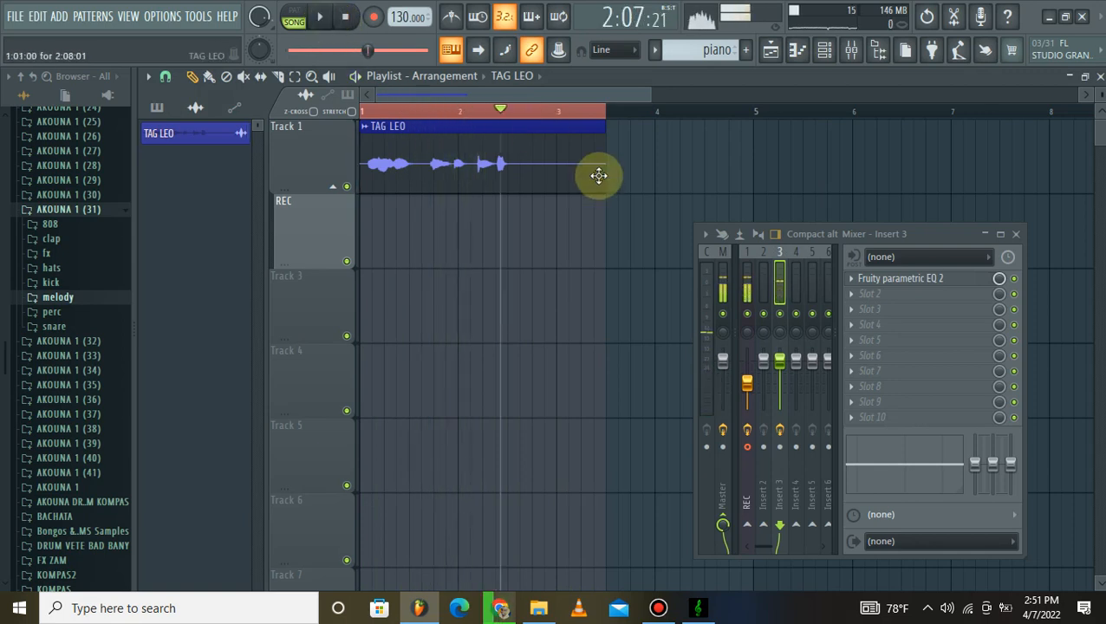
Load a second Fruity Parametric EQ 2 in the second effect slot of Insert 3 and arrange its window clear of the mixer.
left_click(863, 299)
left_click(672, 117)
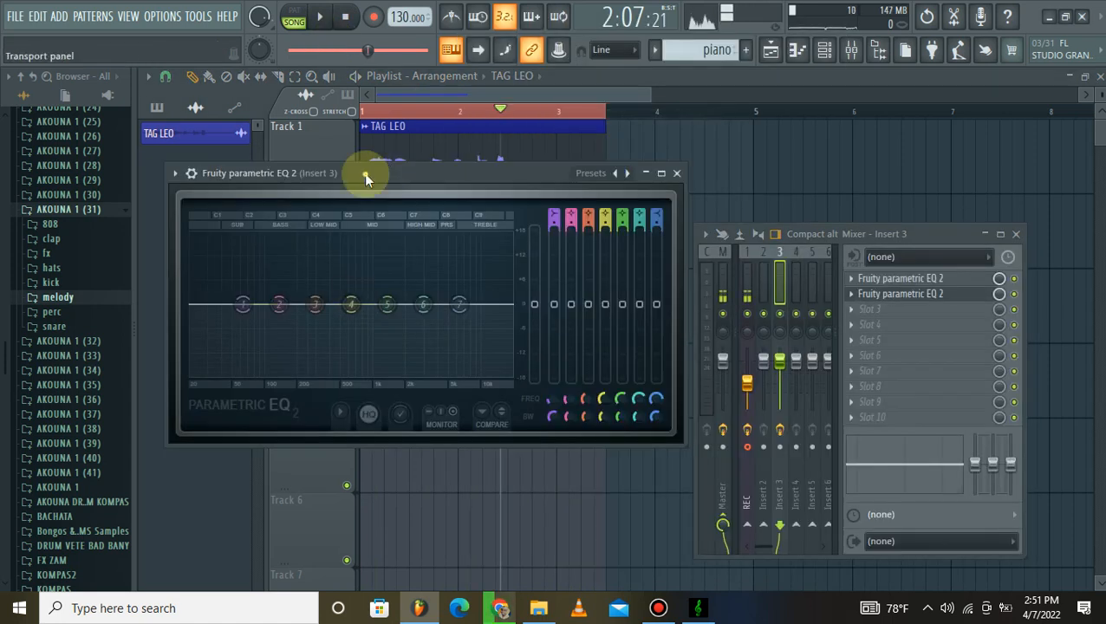
left_click_drag(362, 173, 740, 115)
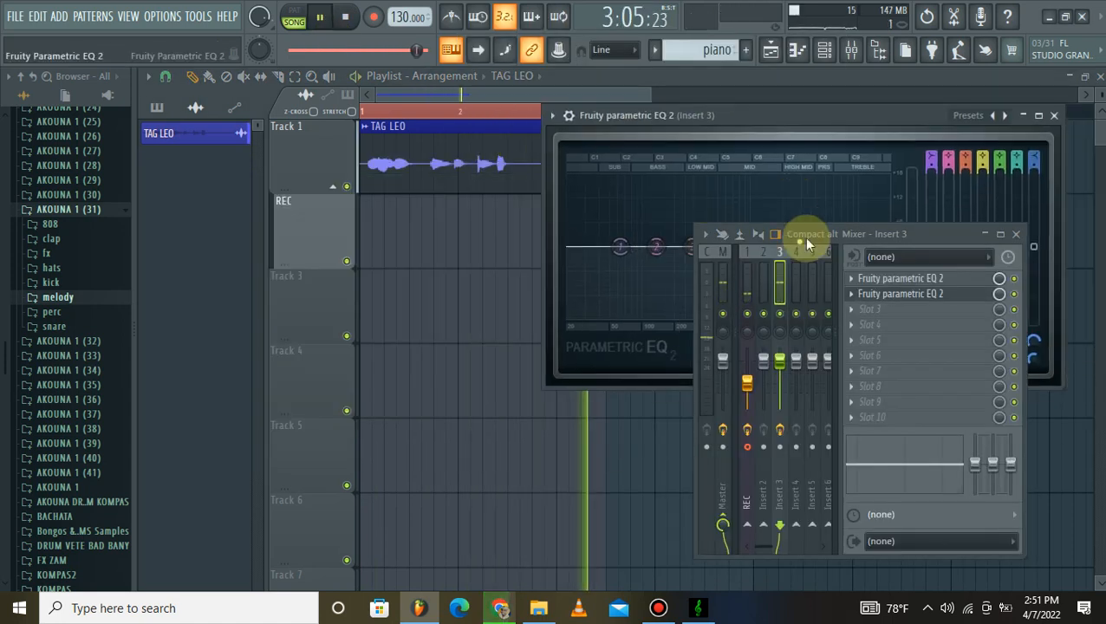
left_click(799, 240)
left_click_drag(946, 240, 371, 329)
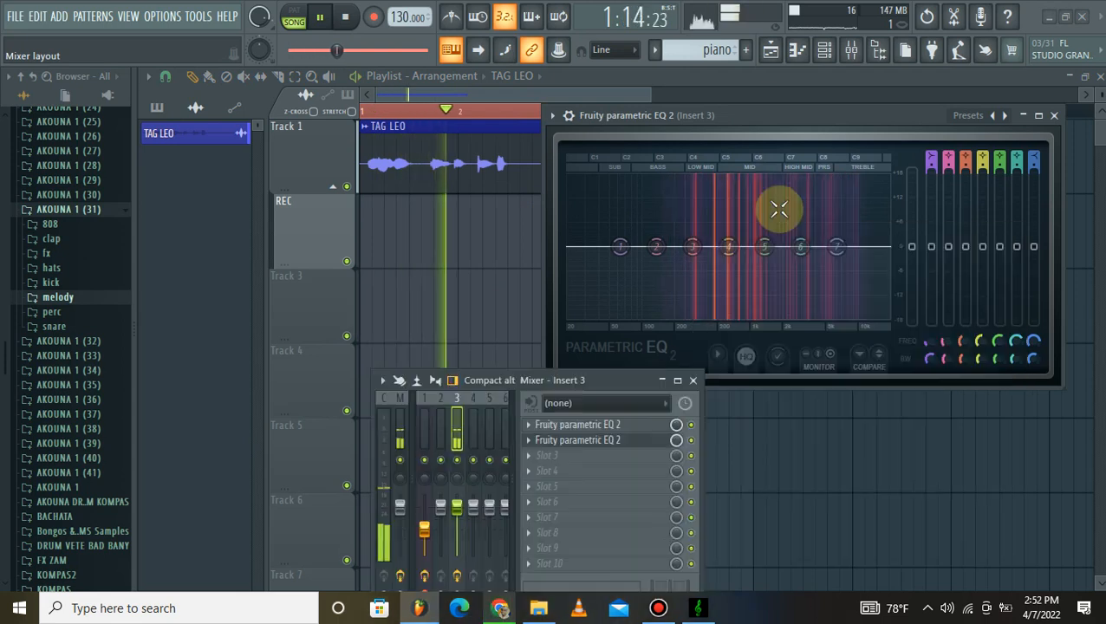
Shape the second EQ during playback by cutting bands 1 and 2 and boosting bands 3, 4, 6 and 7.
left_click_drag(726, 247, 661, 285)
left_click_drag(620, 247, 616, 302)
left_click_drag(836, 247, 835, 229)
left_click(1055, 116)
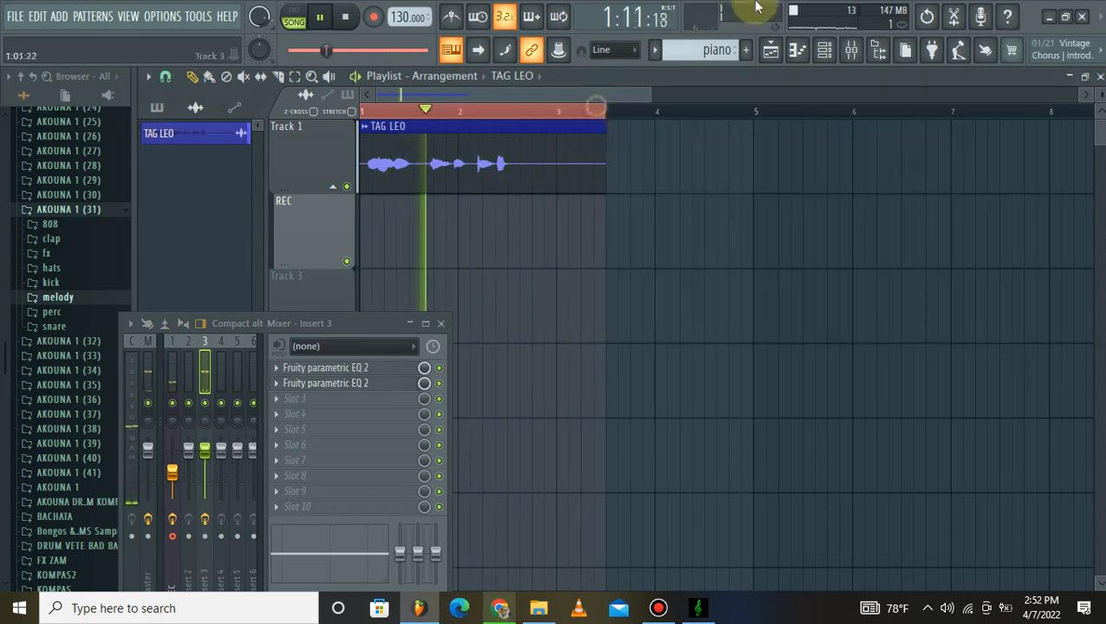
Even out the second EQ's upper bands, raising band 5 slightly and lowering bands 4, 6 and 7 toward flat, and stop playback.
left_click(771, 67)
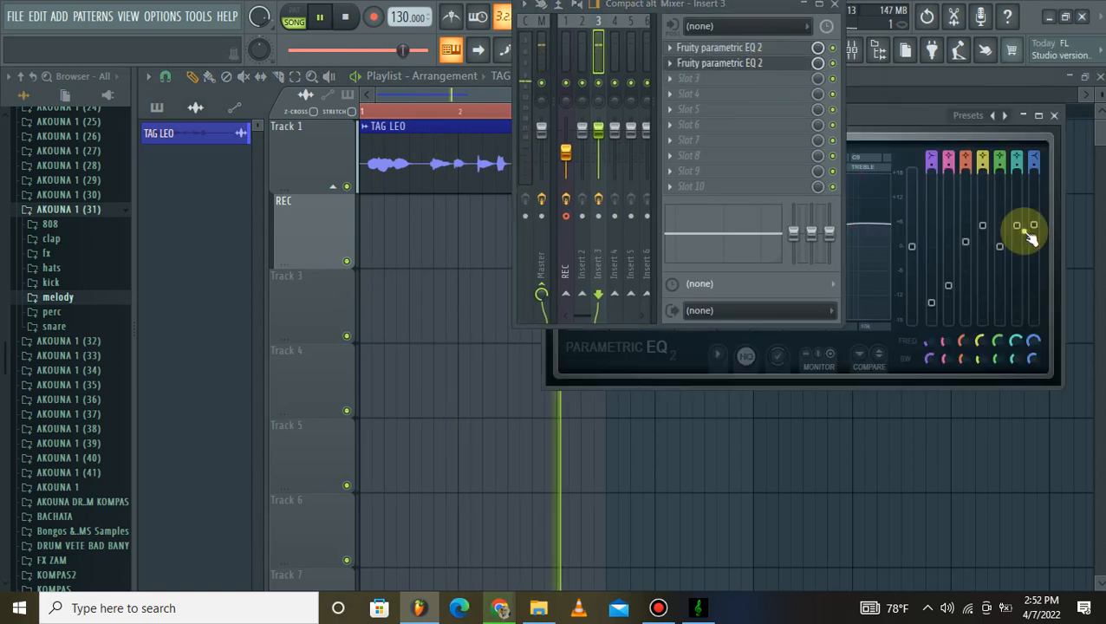
left_click_drag(905, 112, 693, 313)
left_click_drag(518, 383, 491, 358)
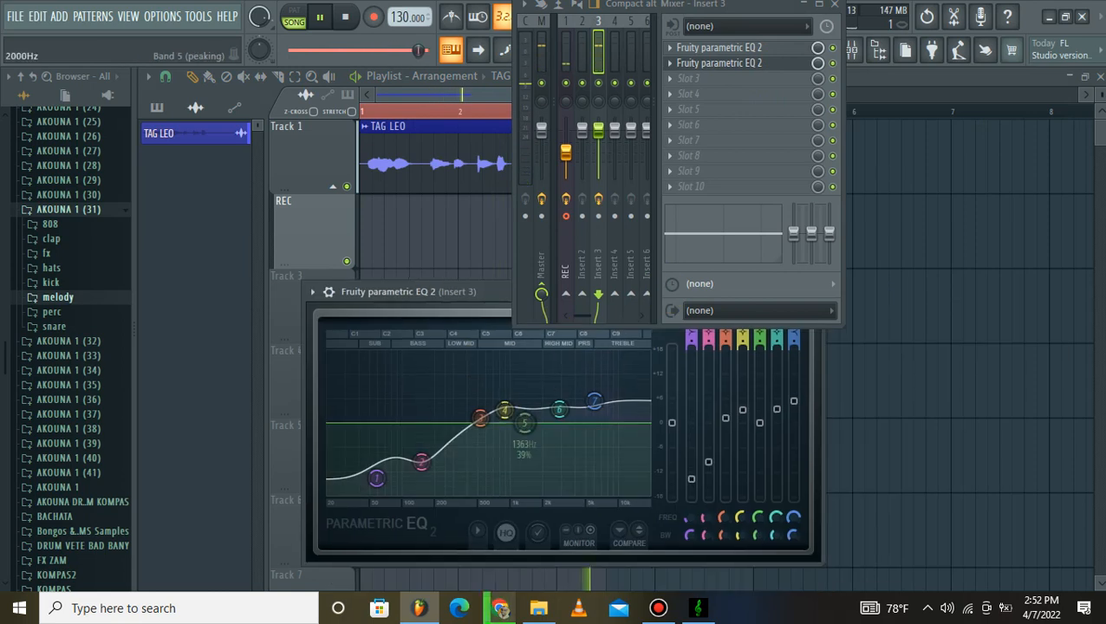
left_click_drag(524, 422, 529, 419)
left_click_drag(594, 401, 556, 414)
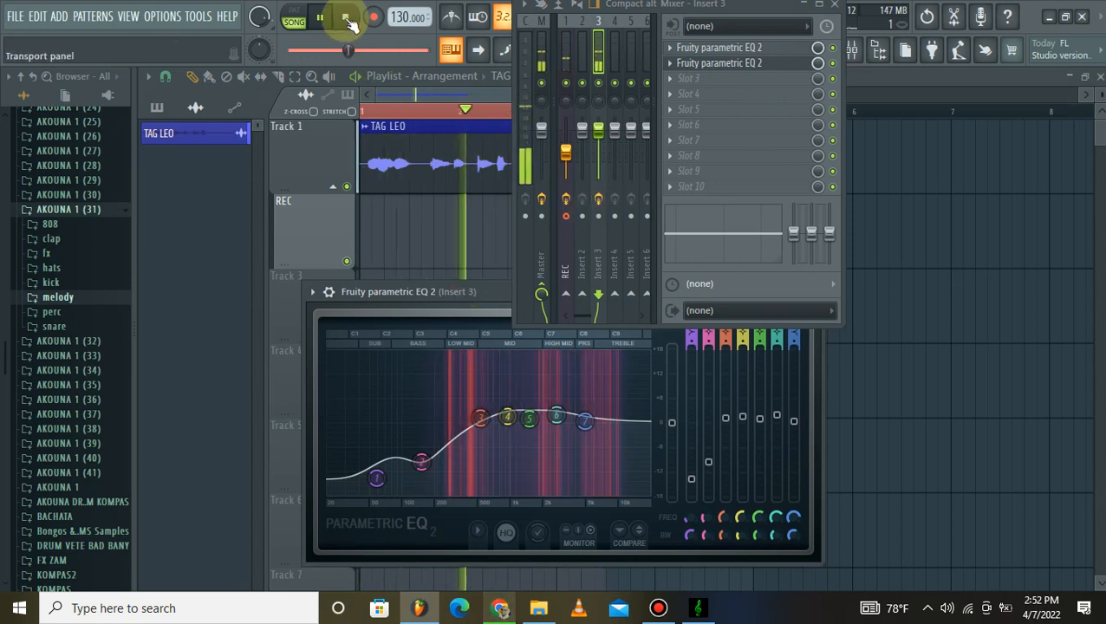
left_click(350, 23)
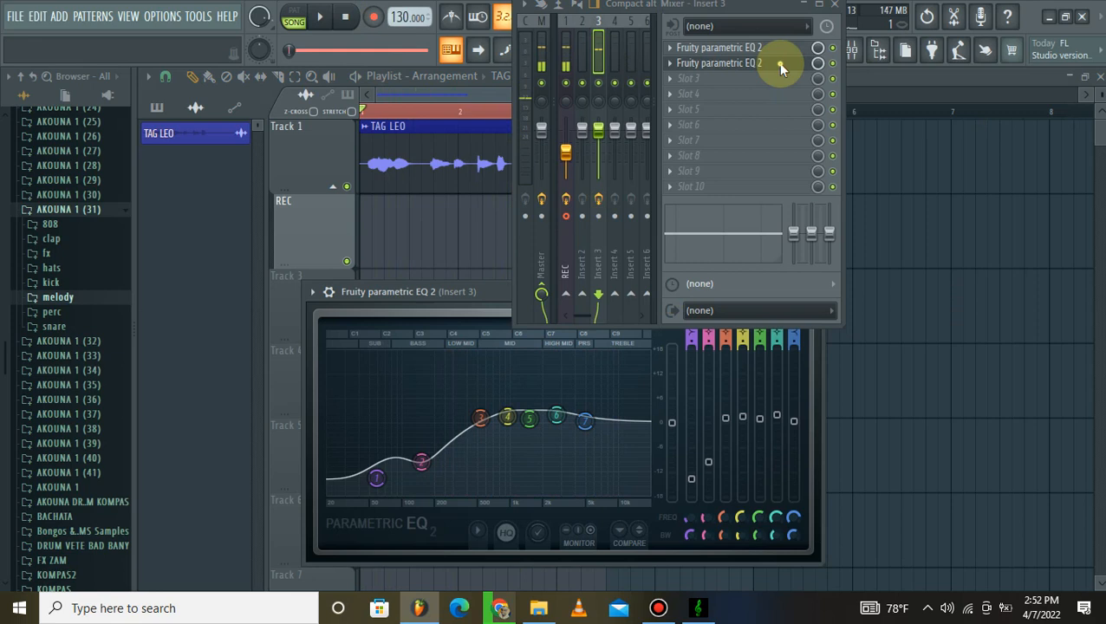
Load Fruity Flangus in the third effect slot of Insert 3.
left_click_drag(760, 7, 838, 73)
left_click(751, 146)
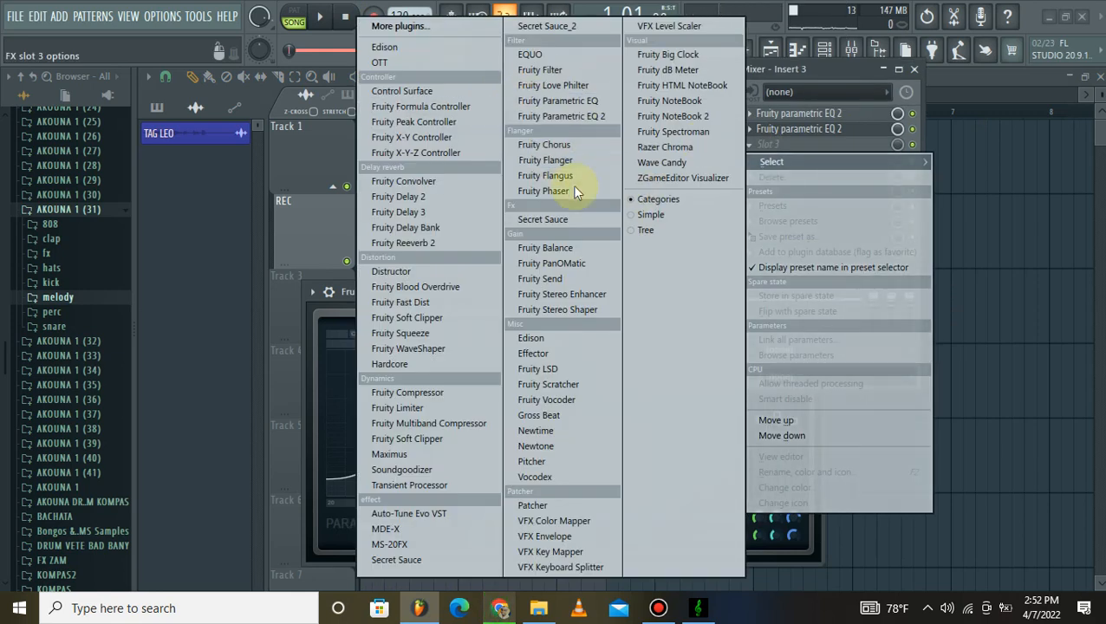
left_click(554, 175)
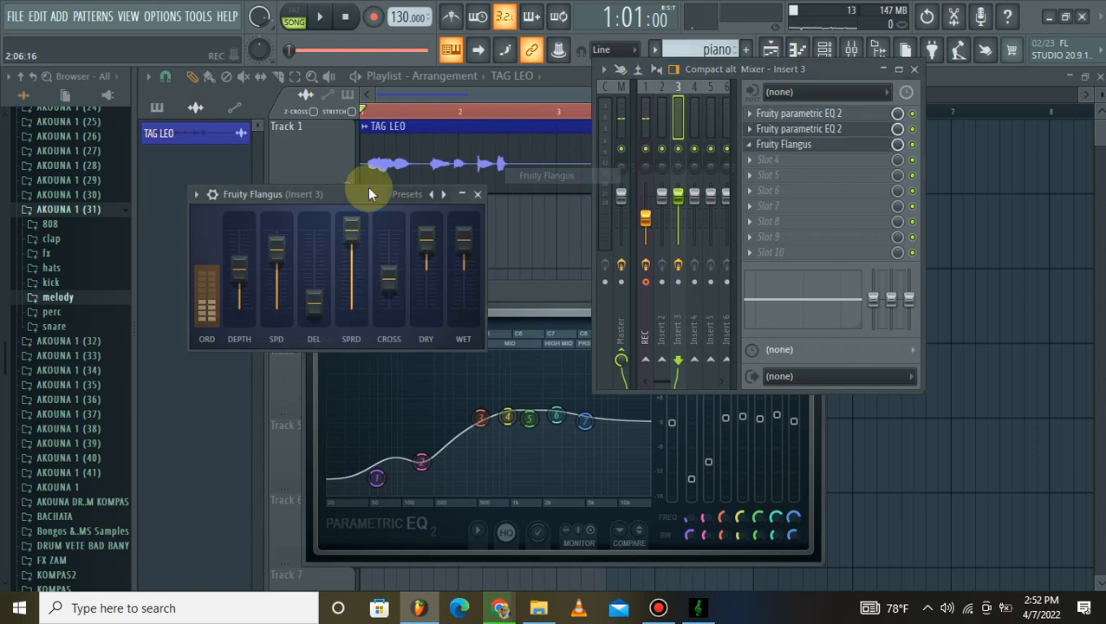
Audition the Flanger preset in Fruity Flangus, switch to the Vibrate preset, and set the effect's mix level to 30%.
left_click(327, 23)
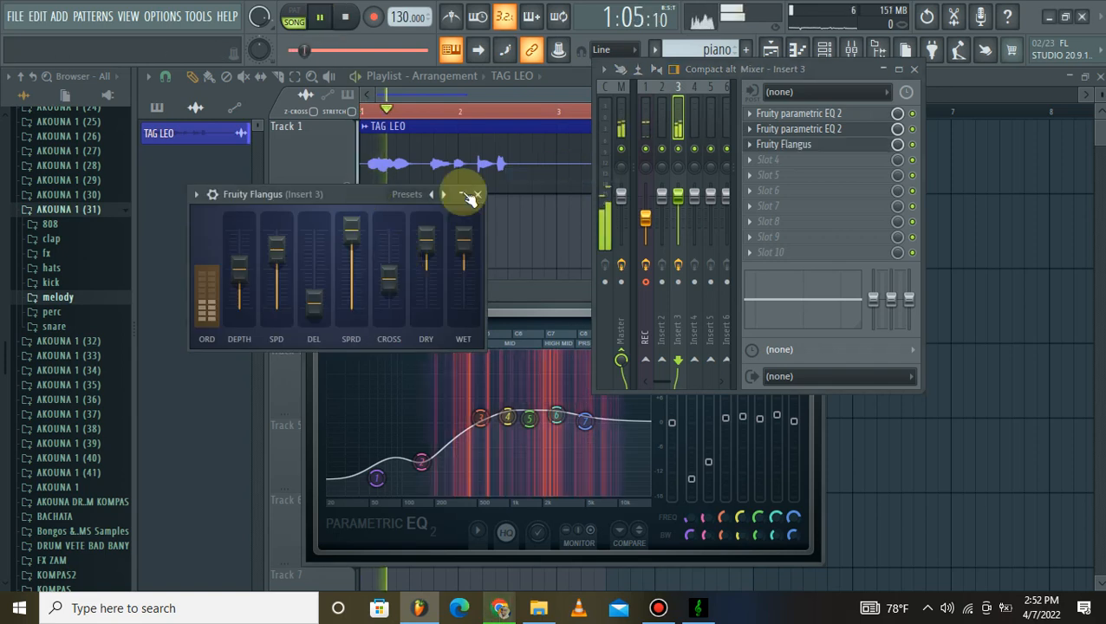
right_click(434, 196)
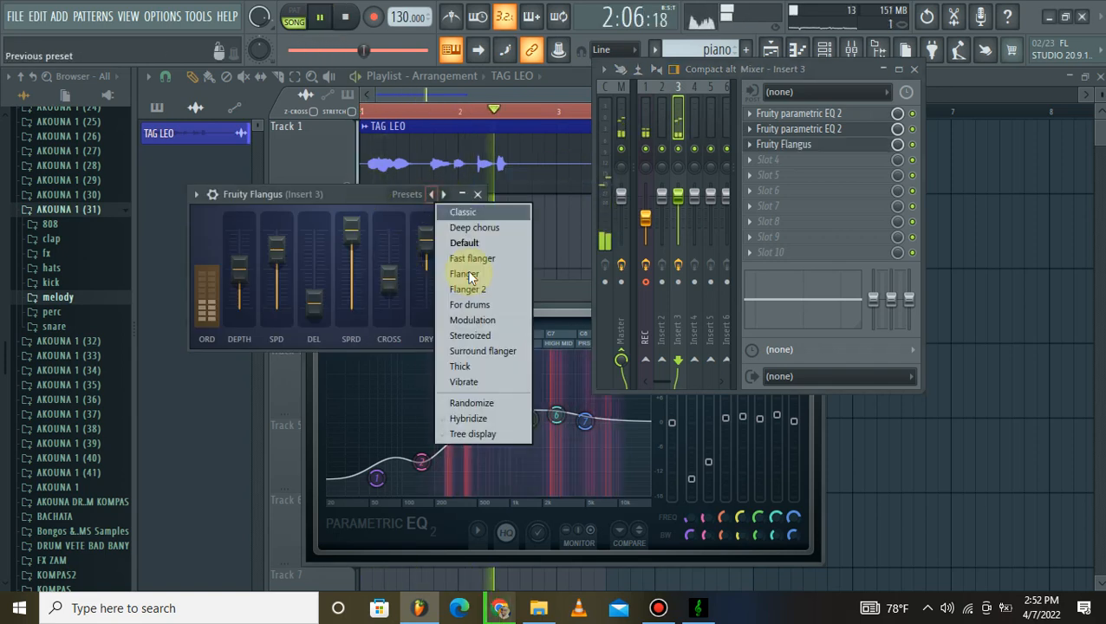
left_click(469, 274)
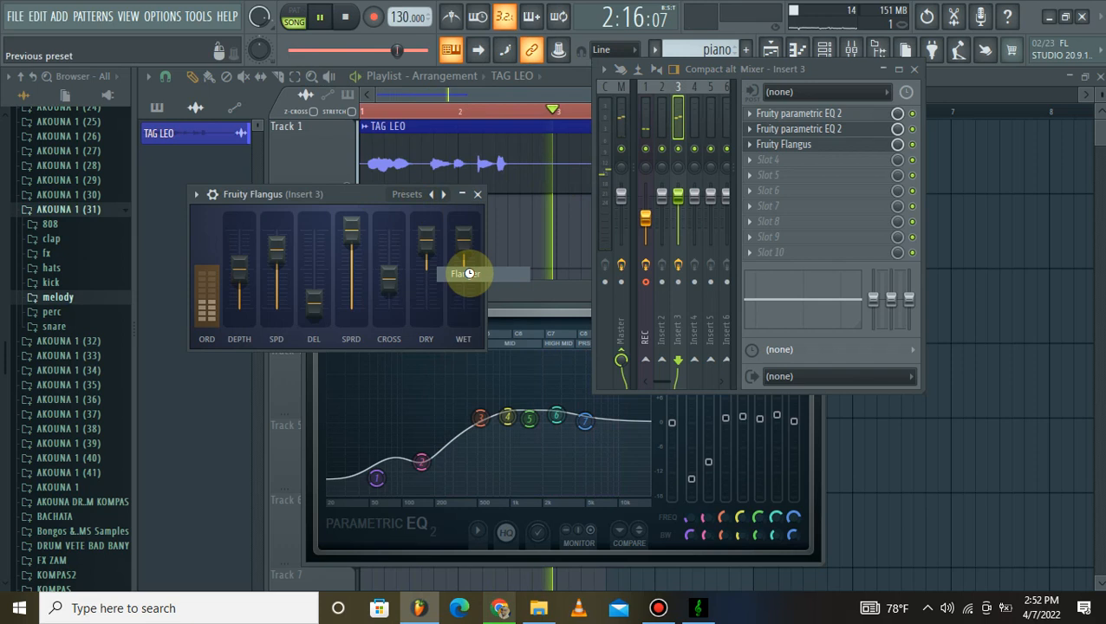
right_click(443, 195)
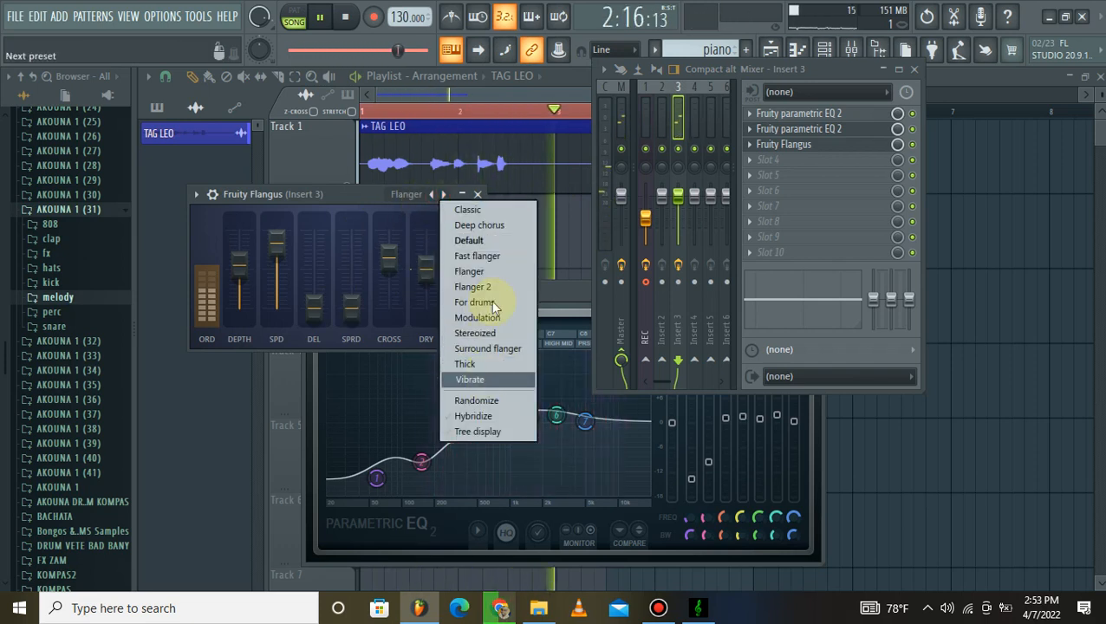
left_click(469, 379)
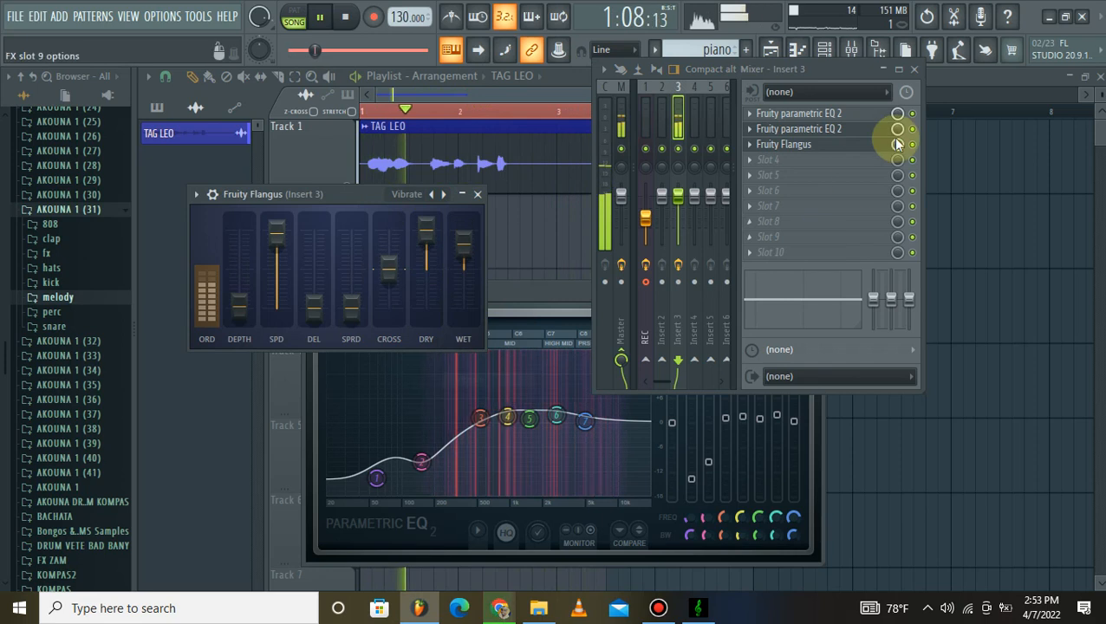
left_click_drag(897, 146, 897, 169)
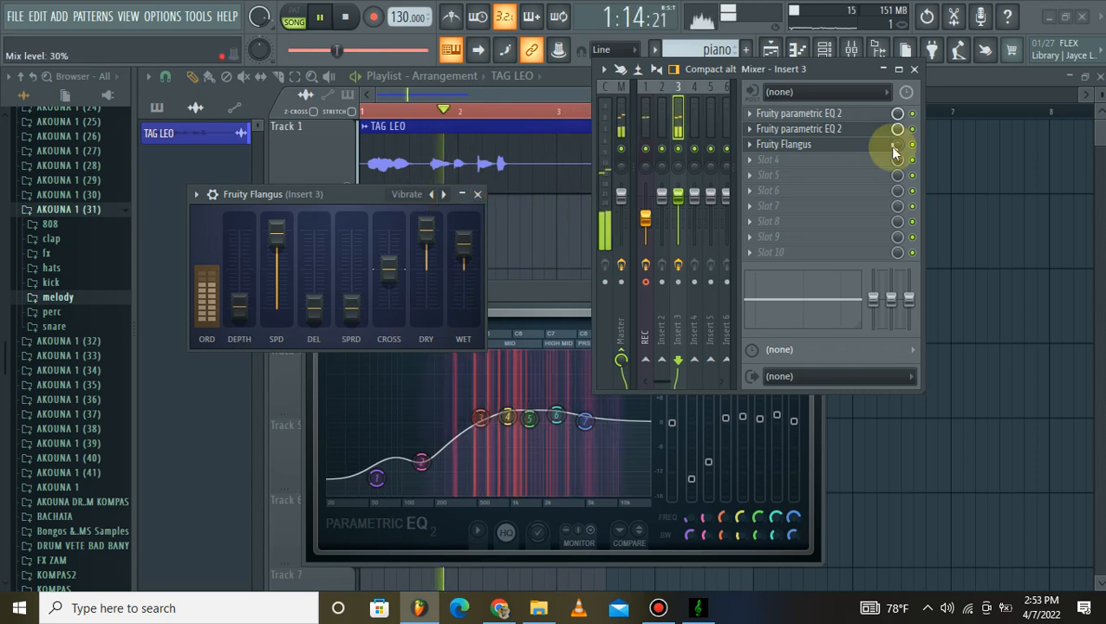
Pause playback and load Fruity Stereo Shaper in the fourth effect slot of Insert 3.
left_click(645, 264)
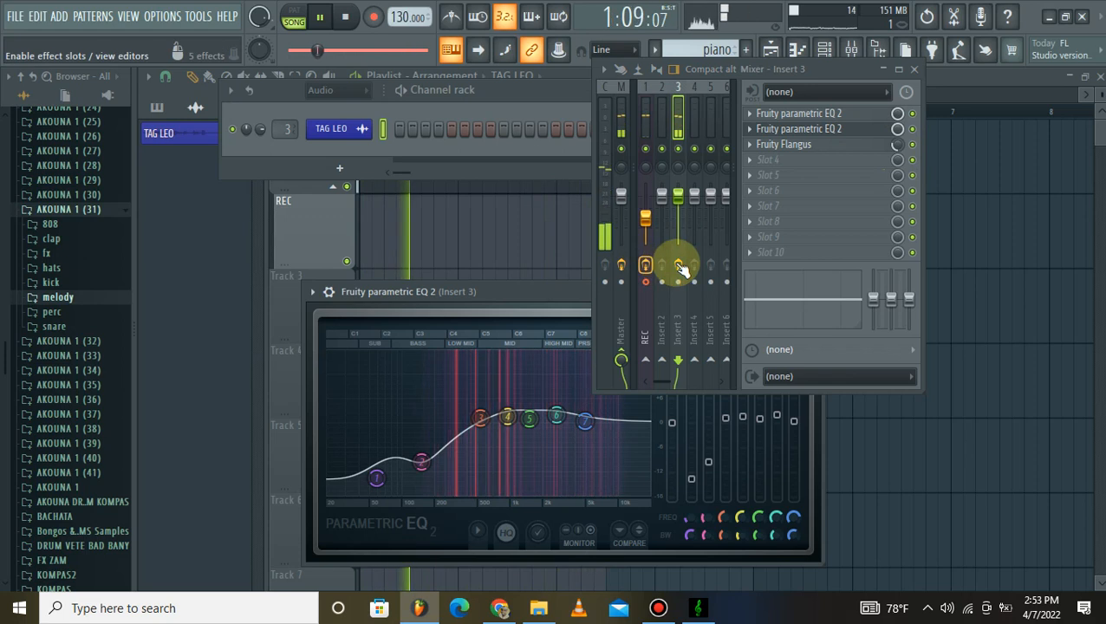
left_click(323, 19)
left_click(752, 161)
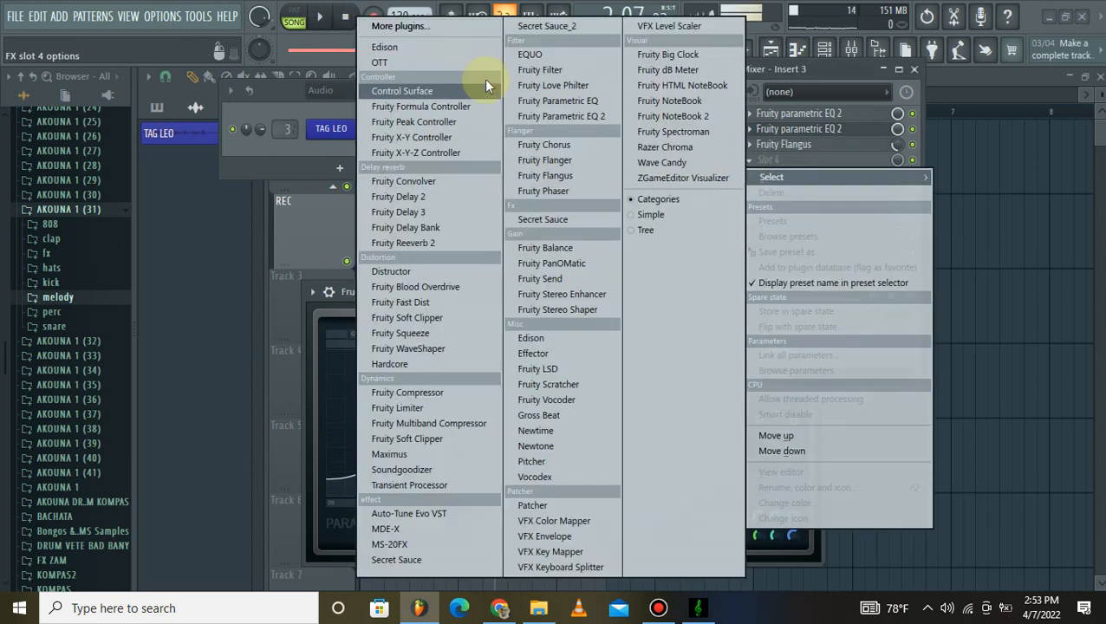
left_click(779, 145)
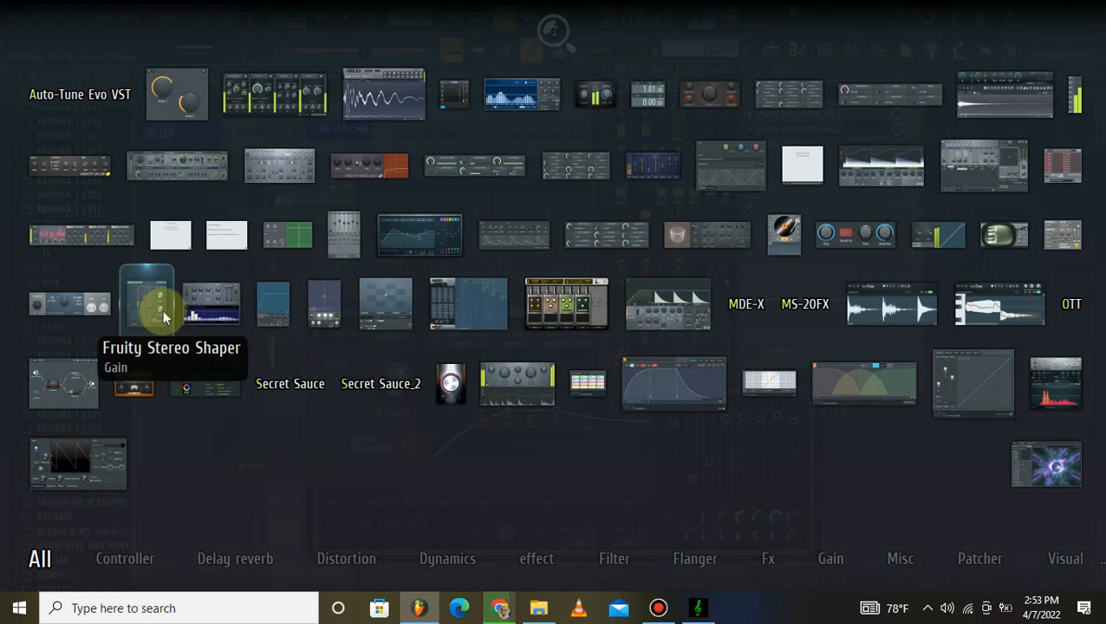
left_click(157, 311)
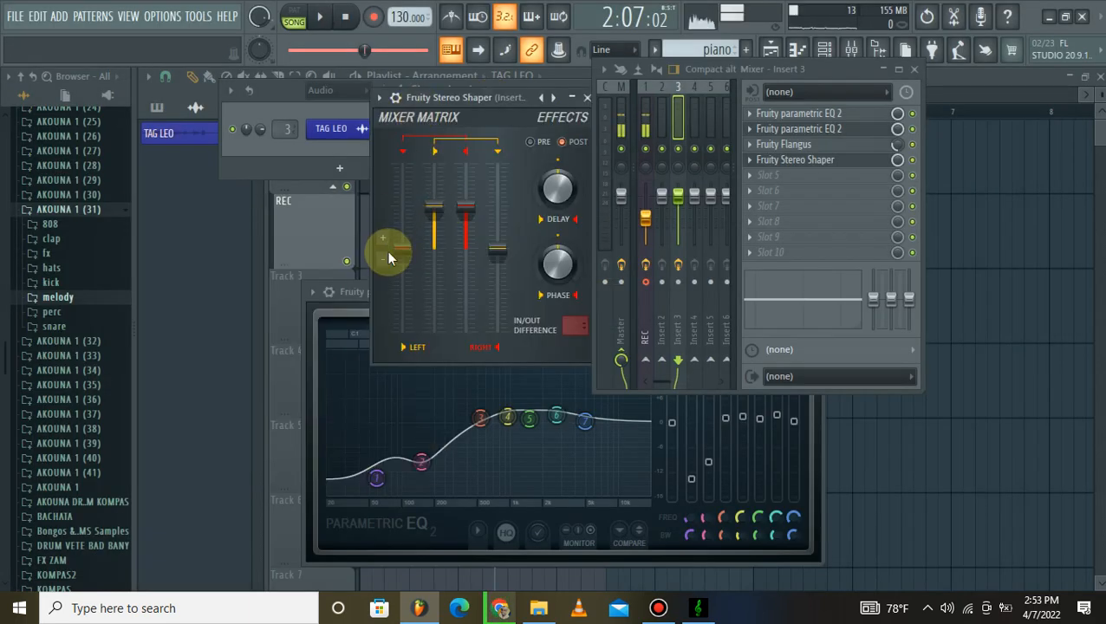
Try different left and right channel levels in the Stereo Shaper's mixer matrix during playback.
left_click(326, 16)
left_click_drag(434, 304, 403, 294)
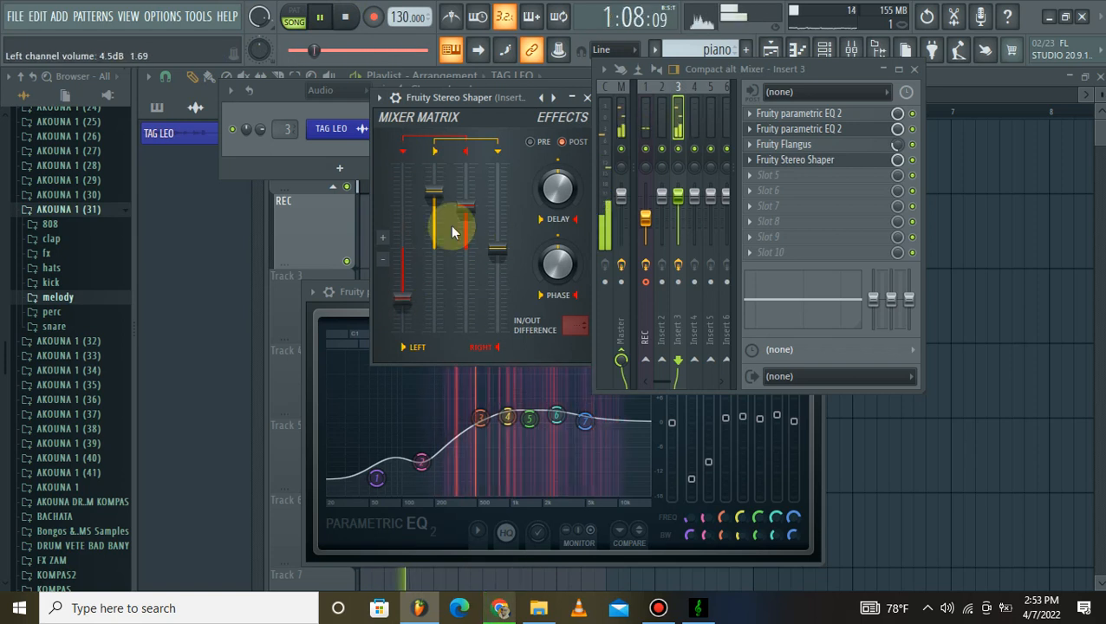
left_click_drag(403, 304, 403, 264)
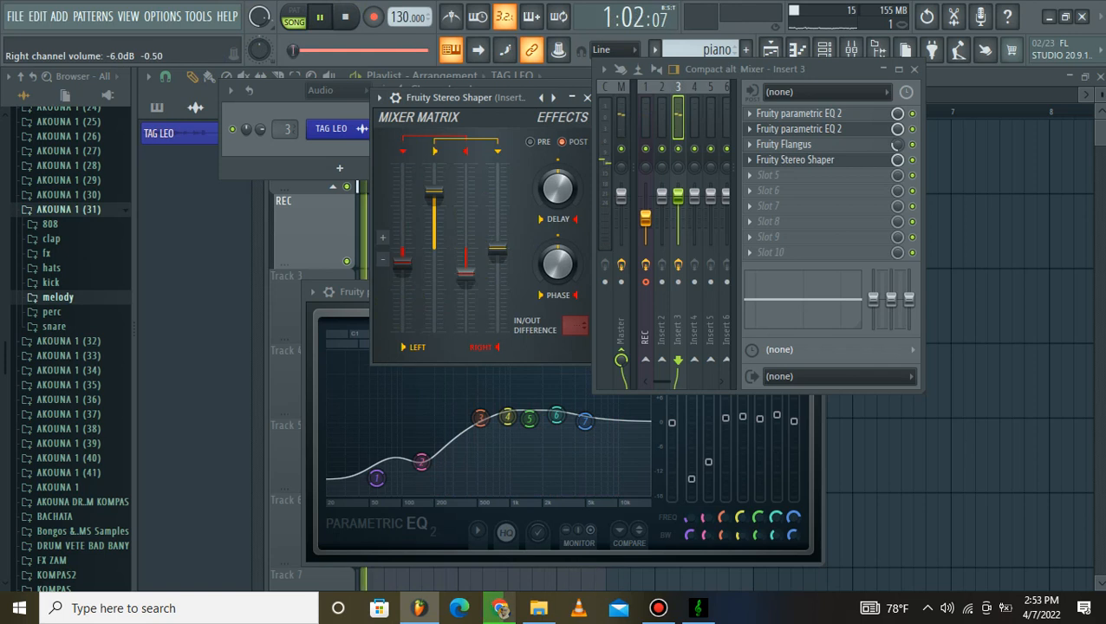
Apply the Phaser 2 preset to Fruity Stereo Shaper.
left_click(542, 98)
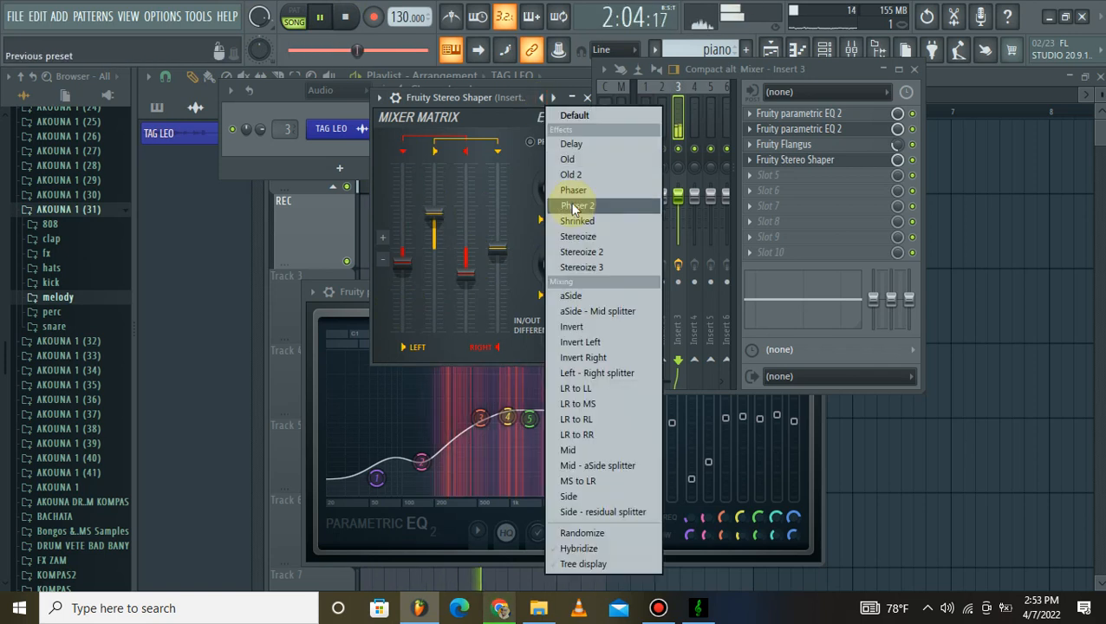
left_click(572, 205)
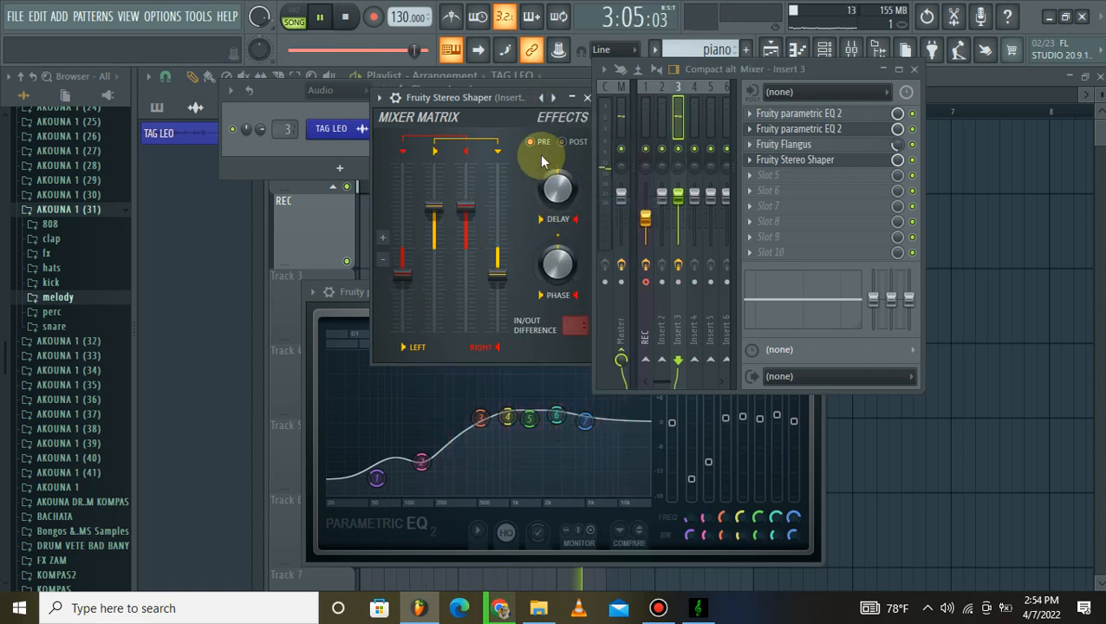
Switch Fruity Stereo Shaper to a preset with post effects, audition it during playback, and close the effect window.
right_click(543, 98)
left_click(580, 343)
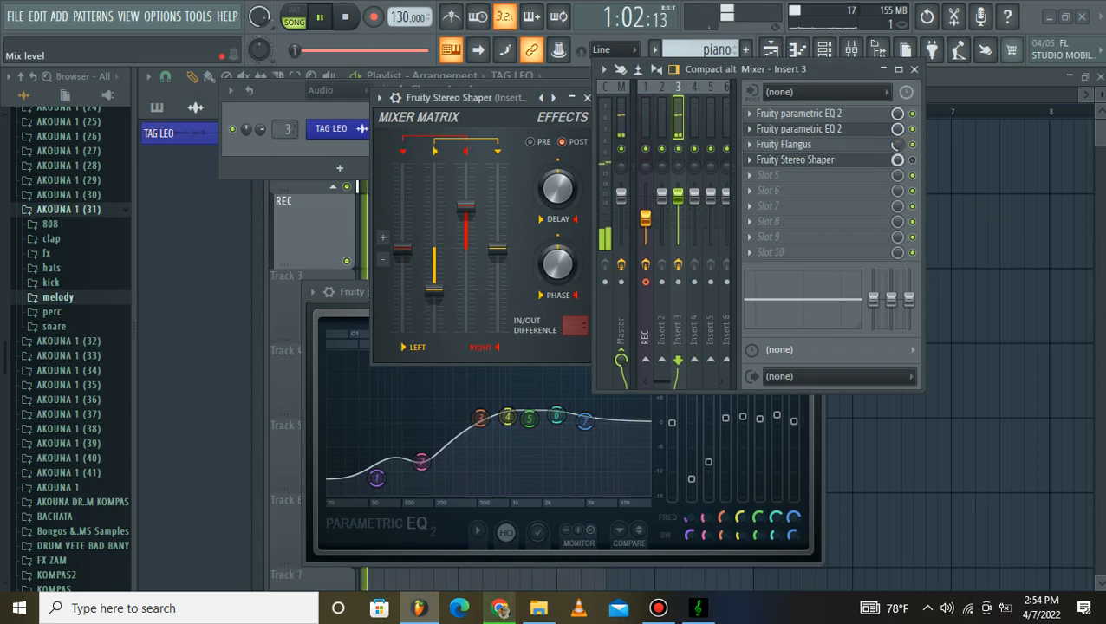
left_click(586, 97)
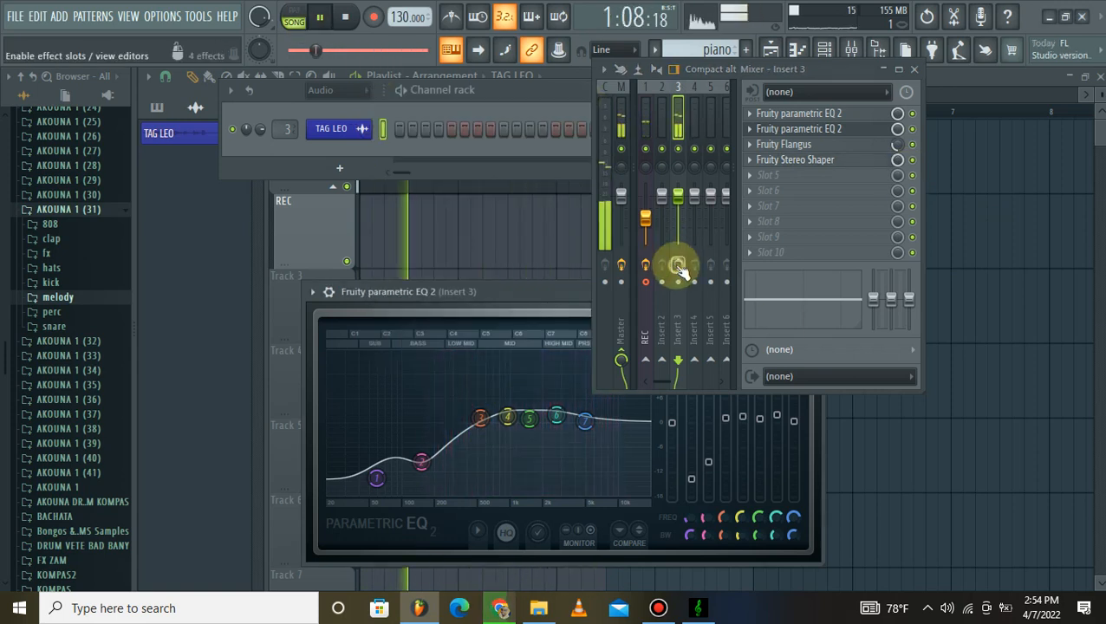
Stop playback, load Fruity Reeverb 2 in the fifth effect slot of Insert 3, and move its window clear of the mixer.
key("space")
key("F8")
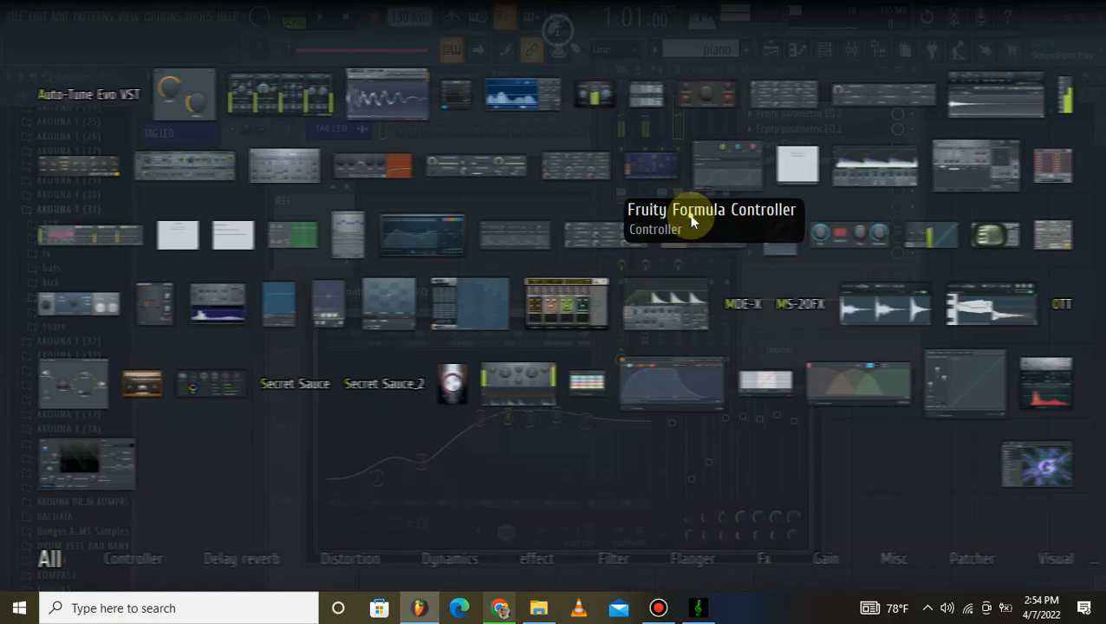
left_click(463, 239)
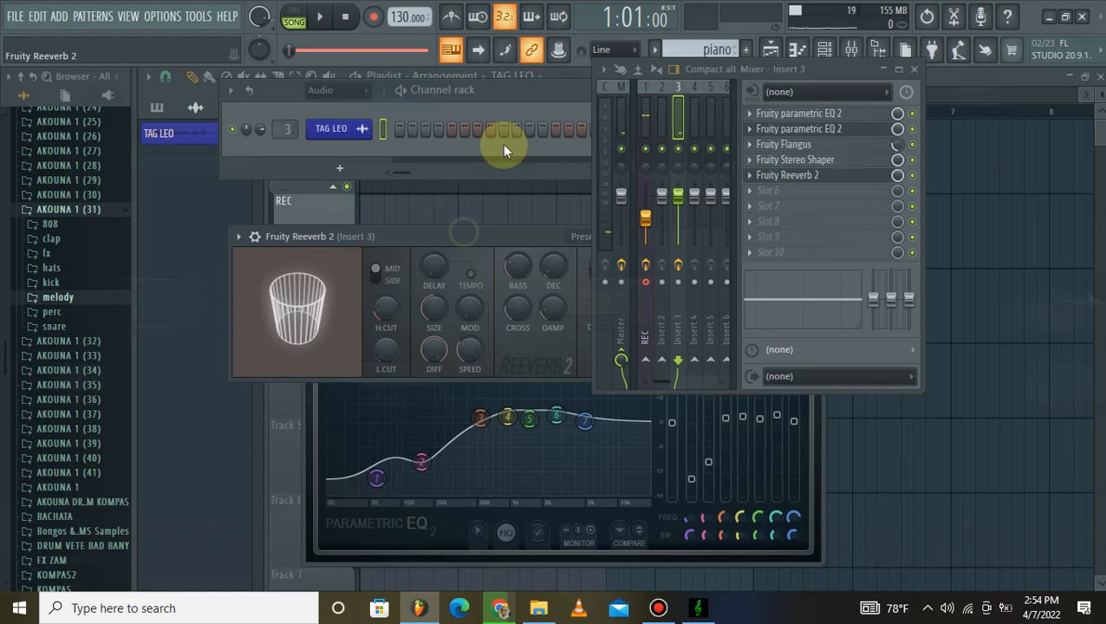
left_click_drag(530, 152, 401, 105)
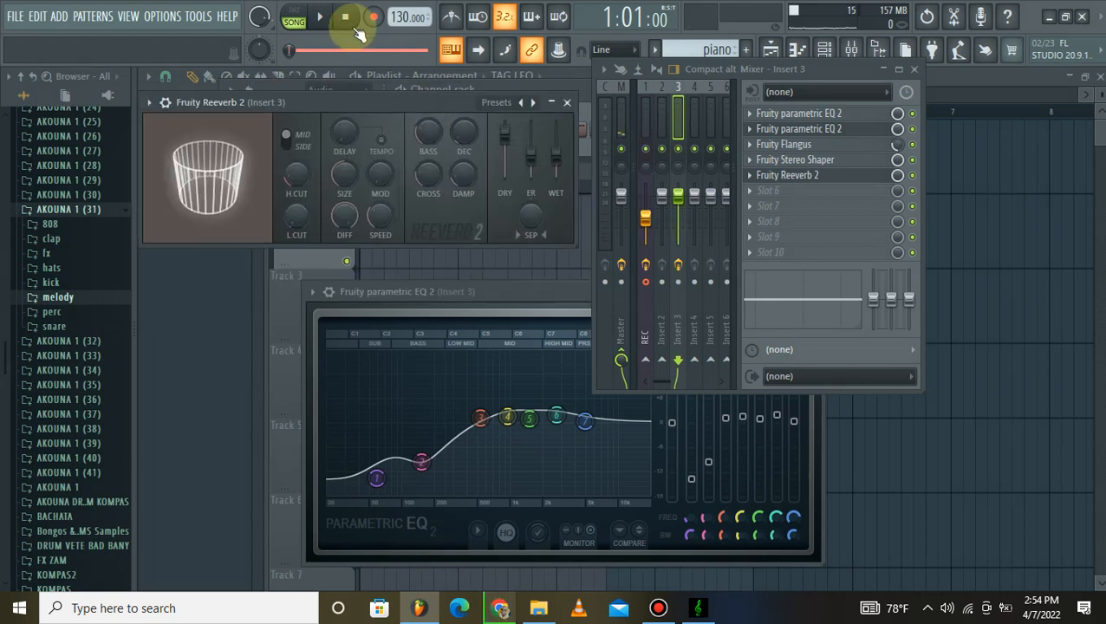
Audition the tag through Fruity Reeverb 2 with its default settings and with the Small Studio preset.
left_click(319, 18)
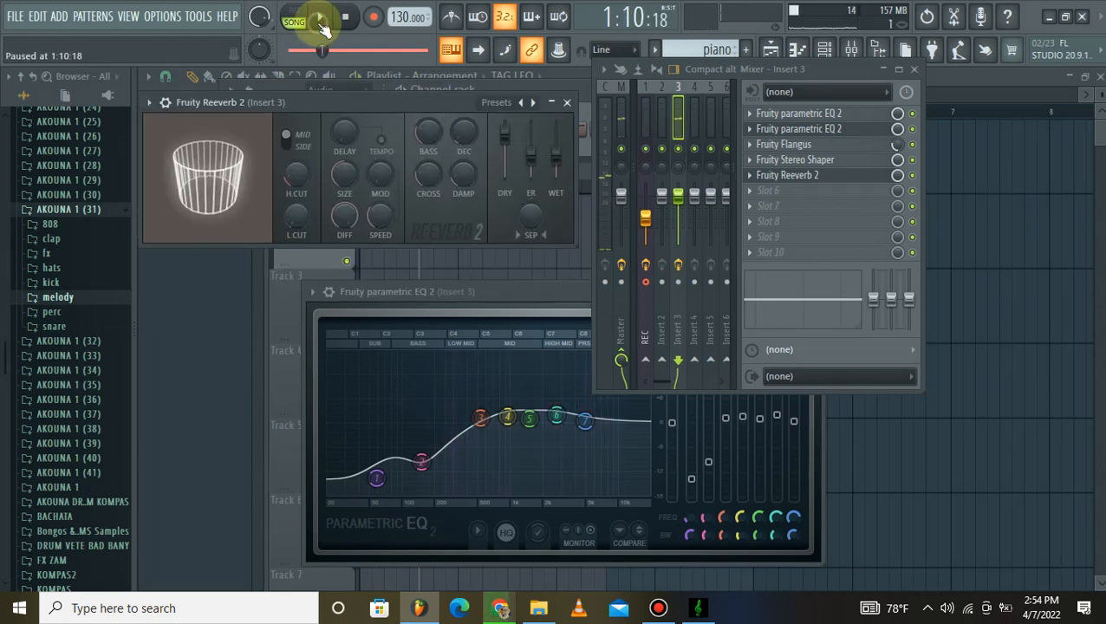
left_click(346, 23)
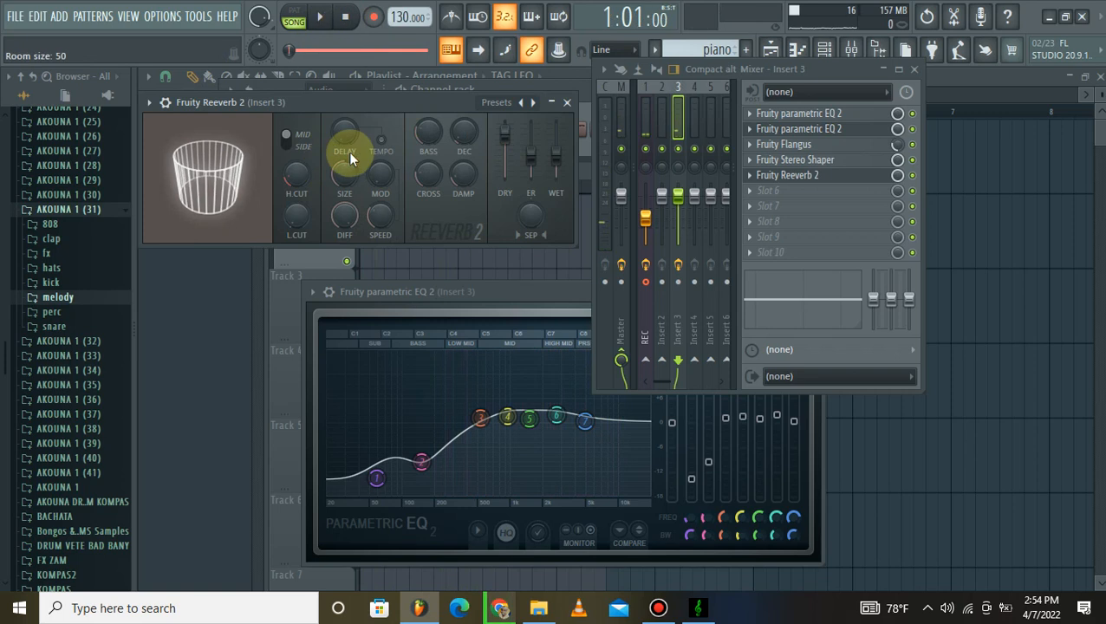
right_click(521, 104)
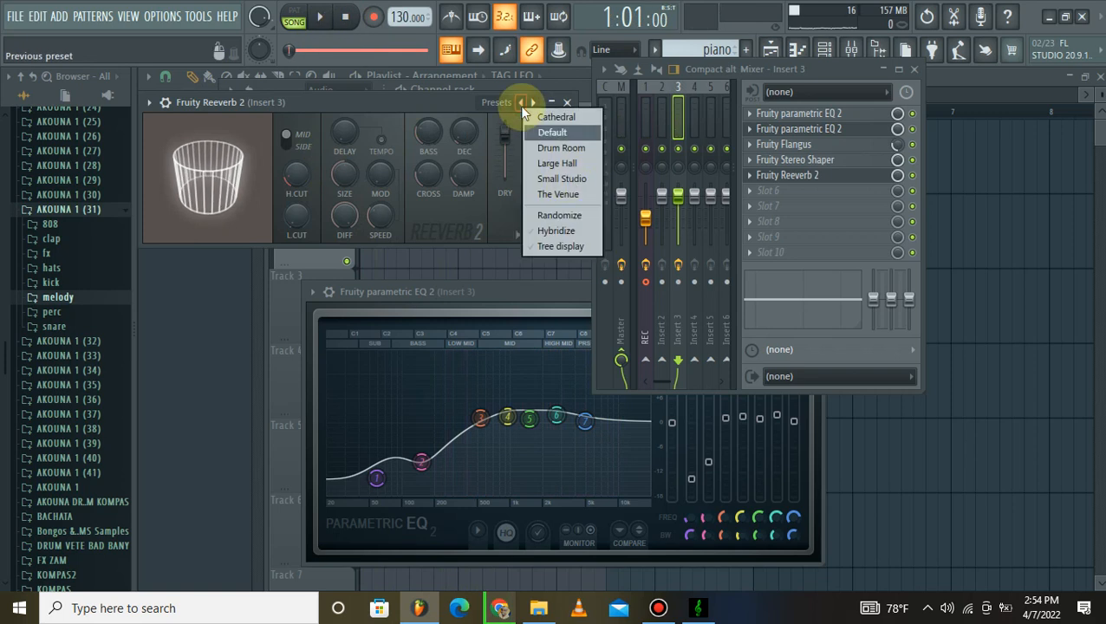
left_click(318, 17)
left_click(344, 17)
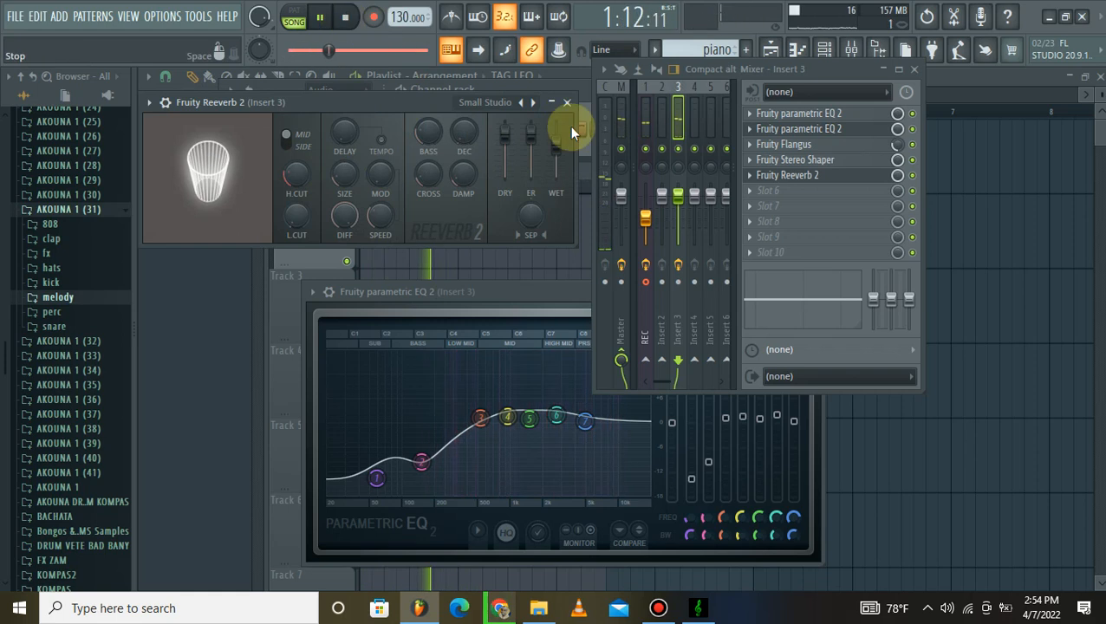
Switch Fruity Reeverb 2 to The Venue preset and start playback to hear it.
left_click(691, 126)
left_click(676, 130)
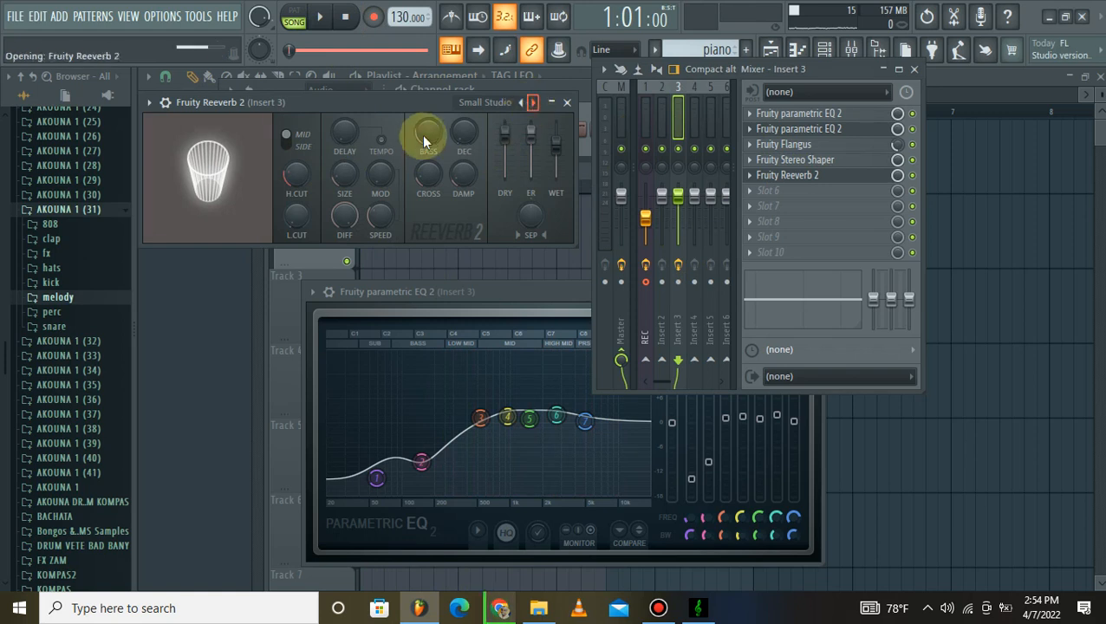
left_click(320, 16)
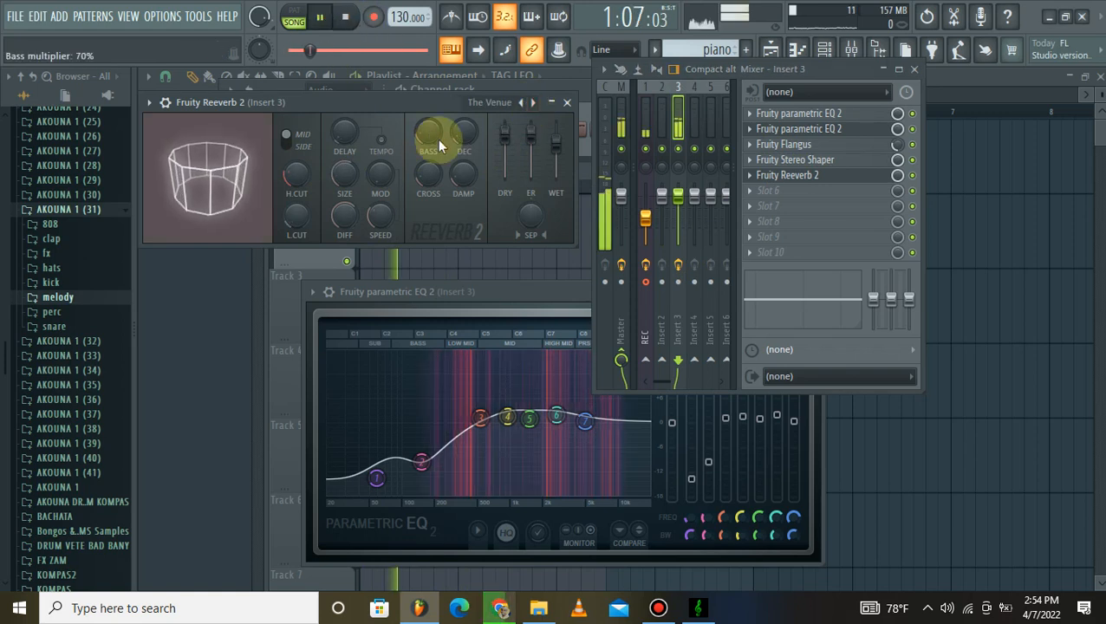
Adjust the reverb's bass, room size and high cut during playback, then close the effect and stop the song.
left_click_drag(437, 140, 437, 177)
left_click_drag(455, 130, 424, 192)
left_click_drag(344, 176, 345, 125)
left_click_drag(296, 176, 296, 142)
left_click(567, 102)
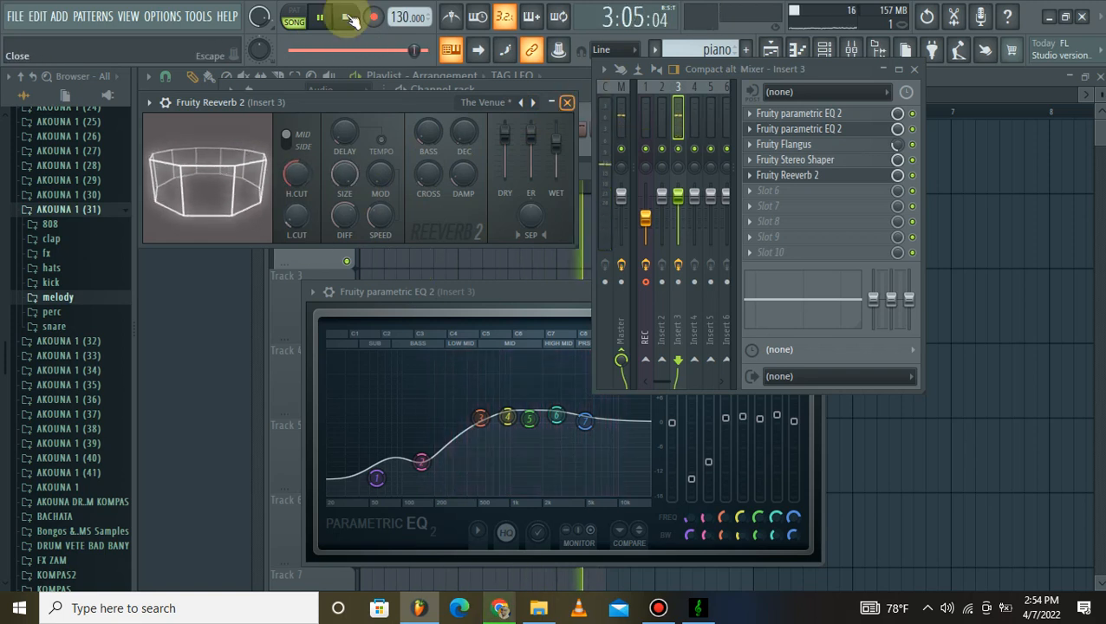
left_click(346, 17)
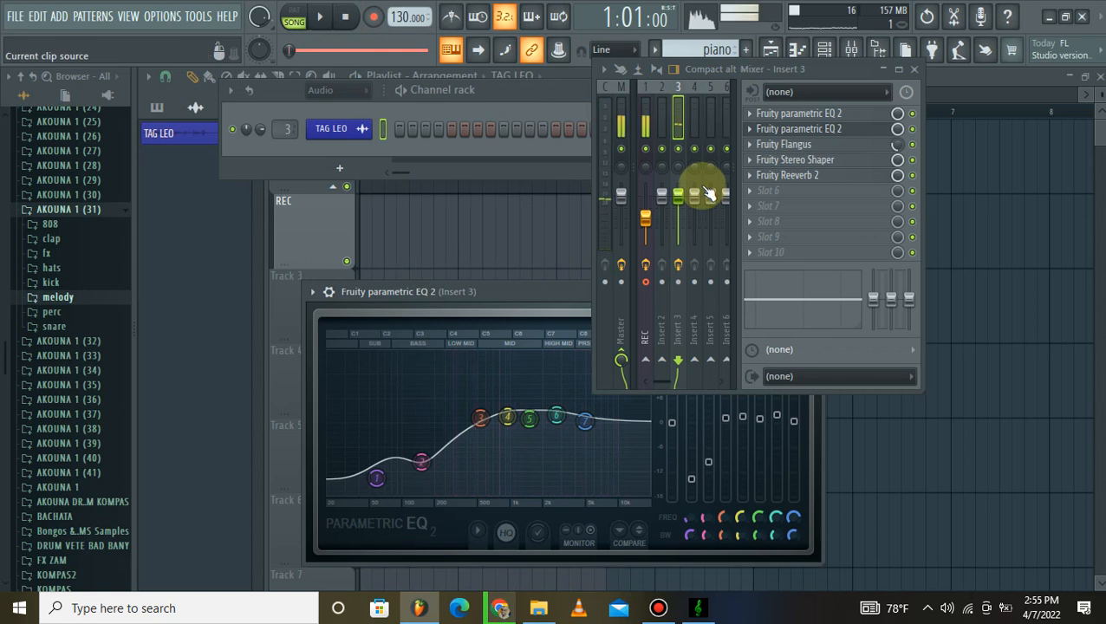
Load Fruity Parametric EQ 2 in the sixth effect slot of Insert 3 and move its window clear of the mixer.
left_click(751, 194)
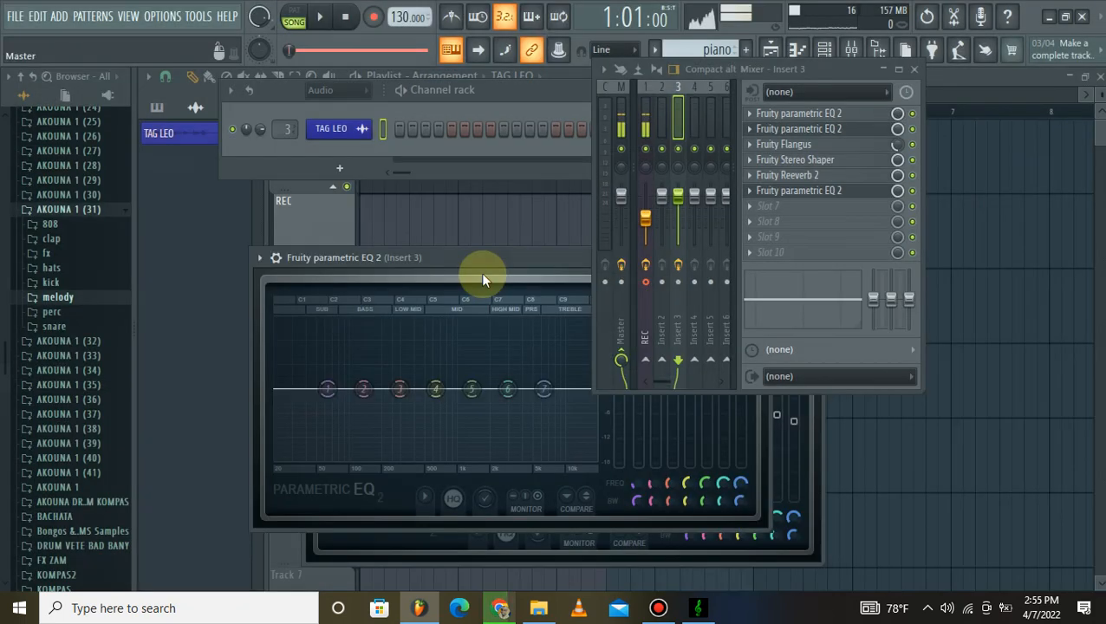
left_click_drag(326, 110, 229, 96)
left_click_drag(469, 166, 370, 255)
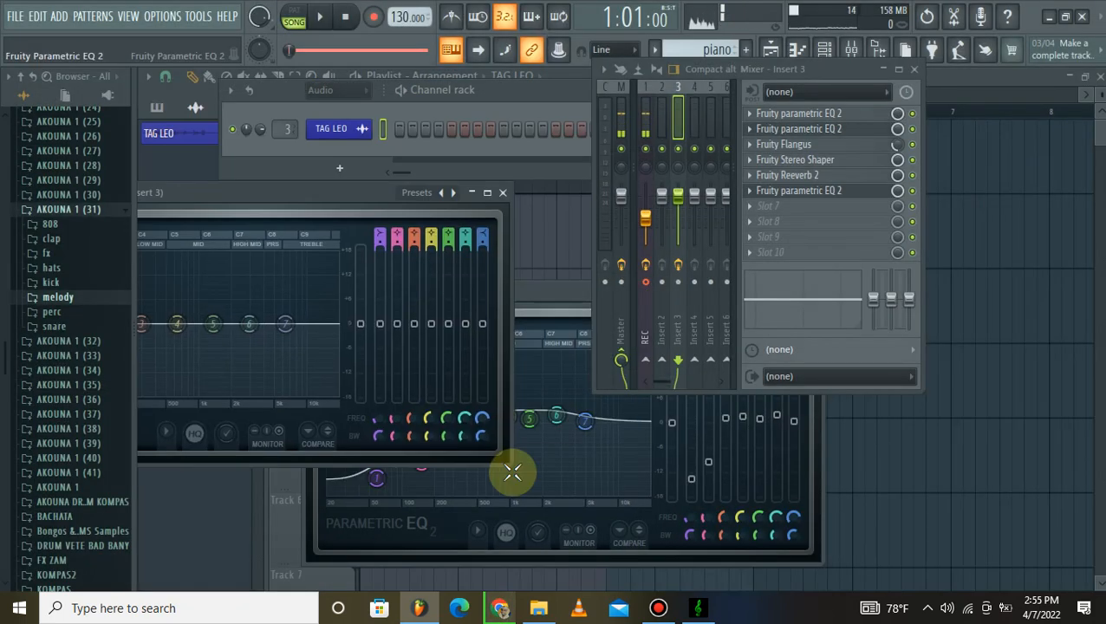
Try the Old Telephone preset on the sixth-slot Parametric EQ 2 and audition the tag with it.
left_click(441, 203)
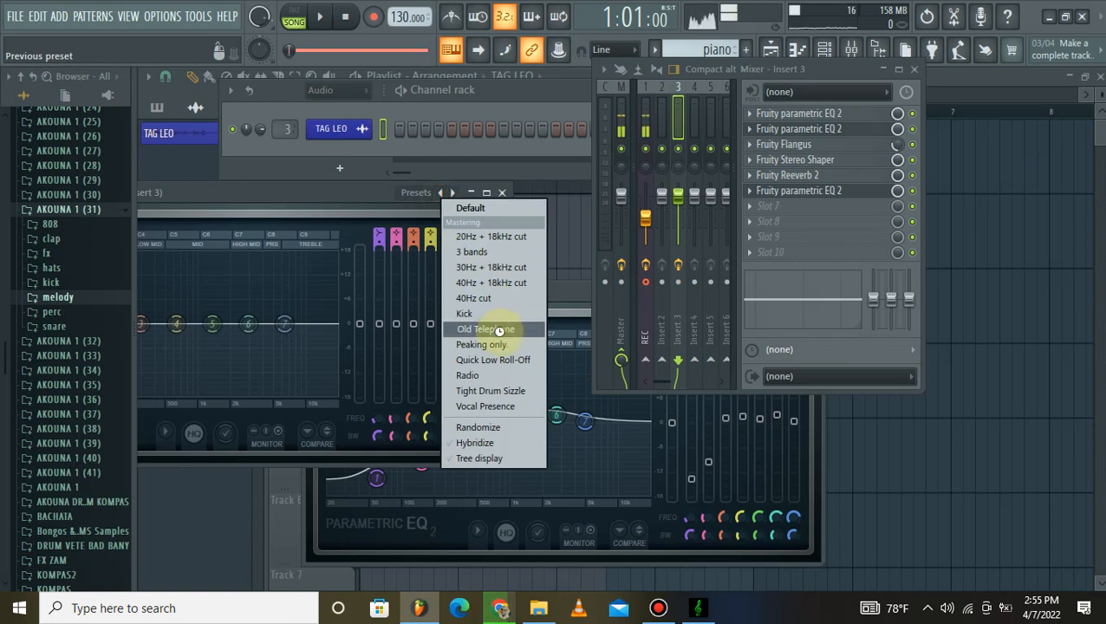
left_click(499, 331)
left_click(322, 18)
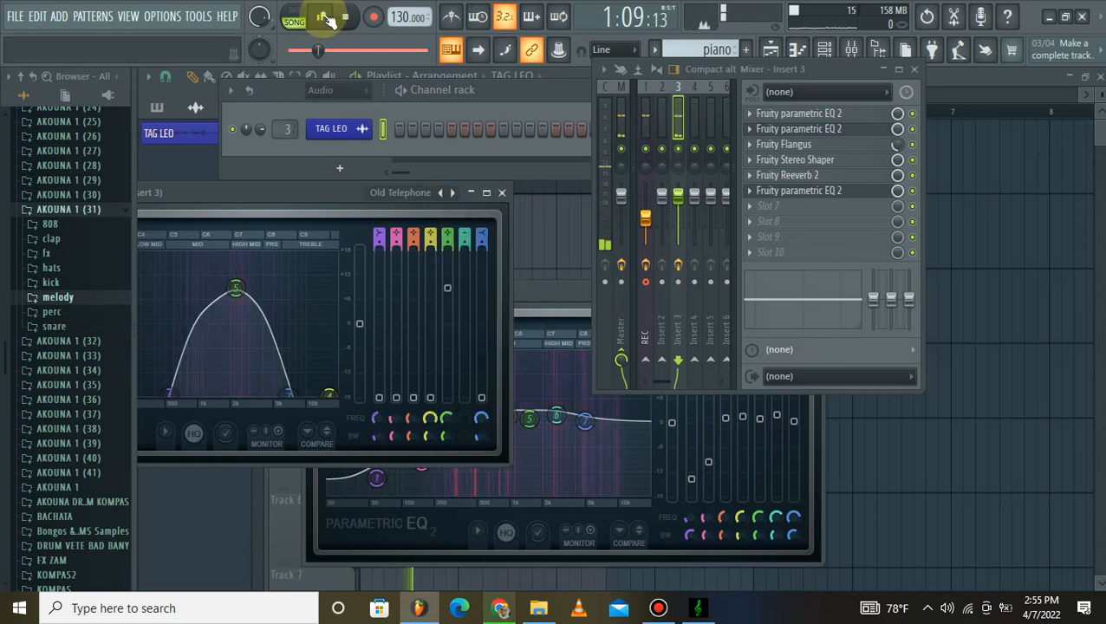
left_click(320, 17)
Apply the Radio preset to the sixth-slot Parametric EQ 2 and audition the tag with it.
left_click(433, 191)
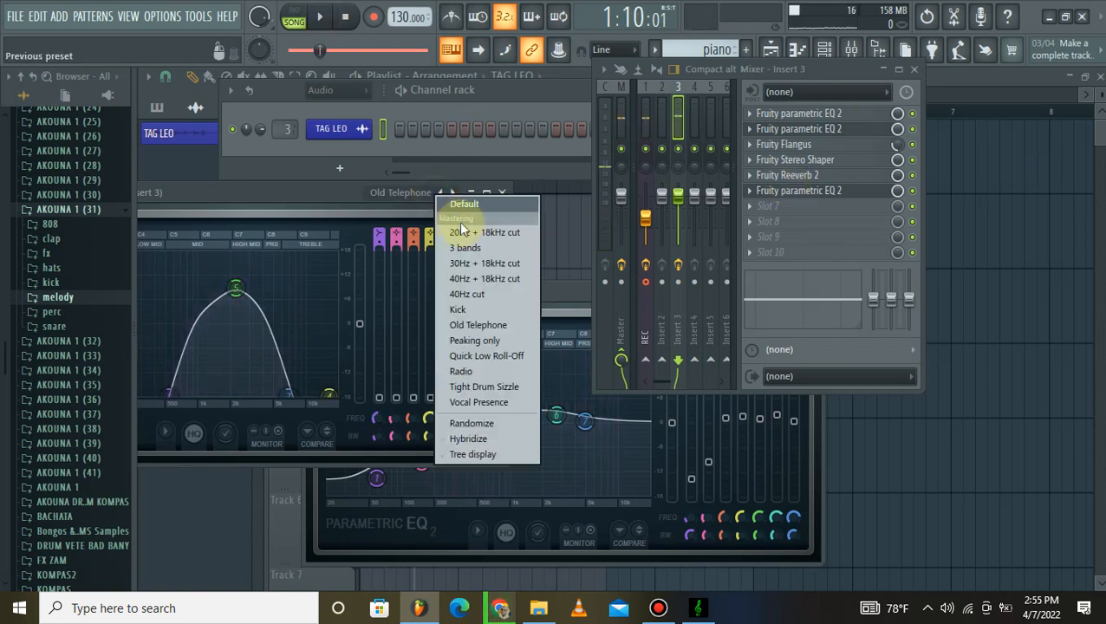
left_click(481, 370)
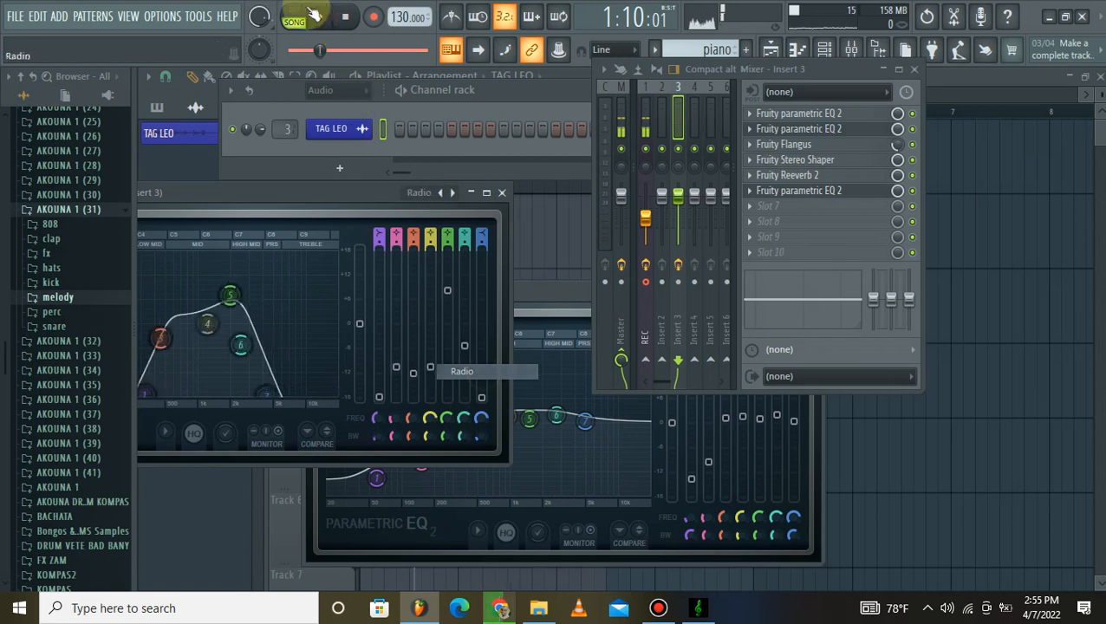
left_click(320, 17)
left_click(347, 17)
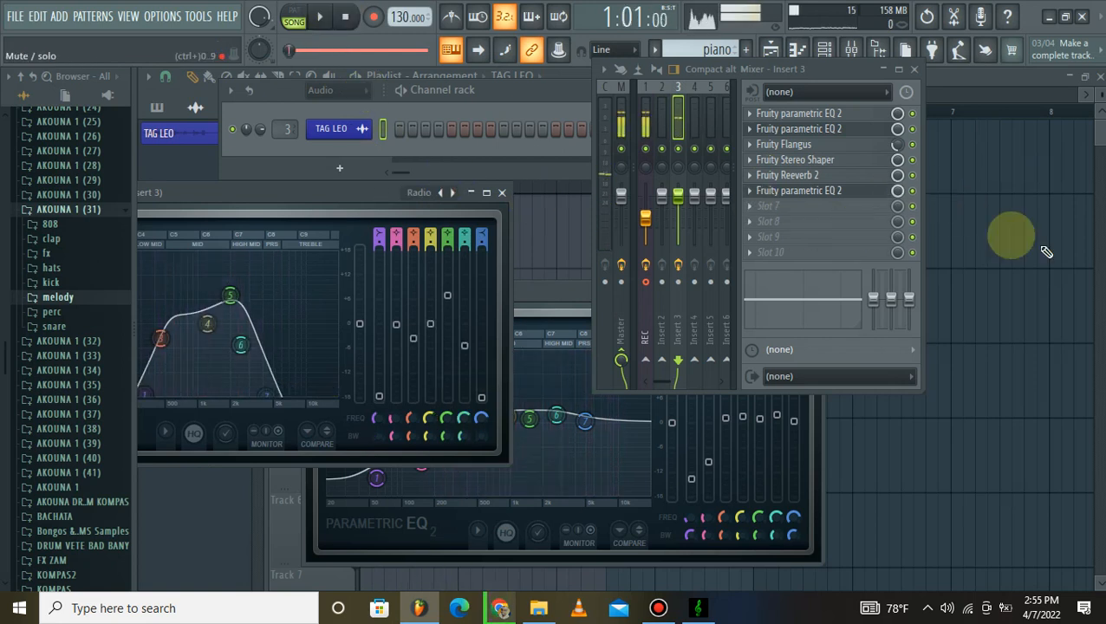
right_click(898, 195)
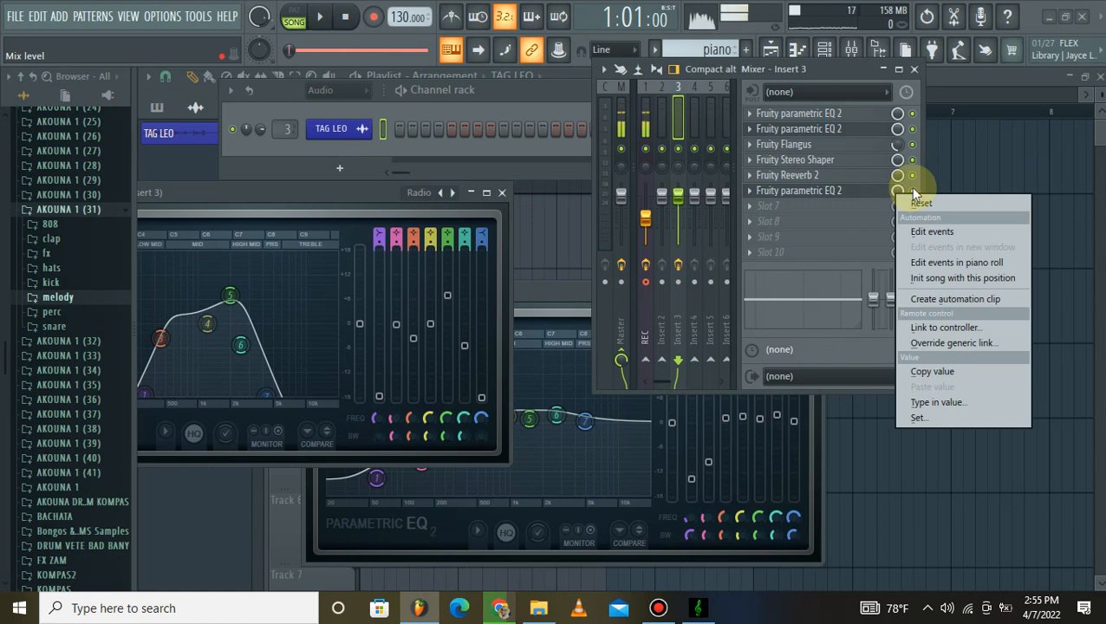
key("Escape")
right_click(913, 192)
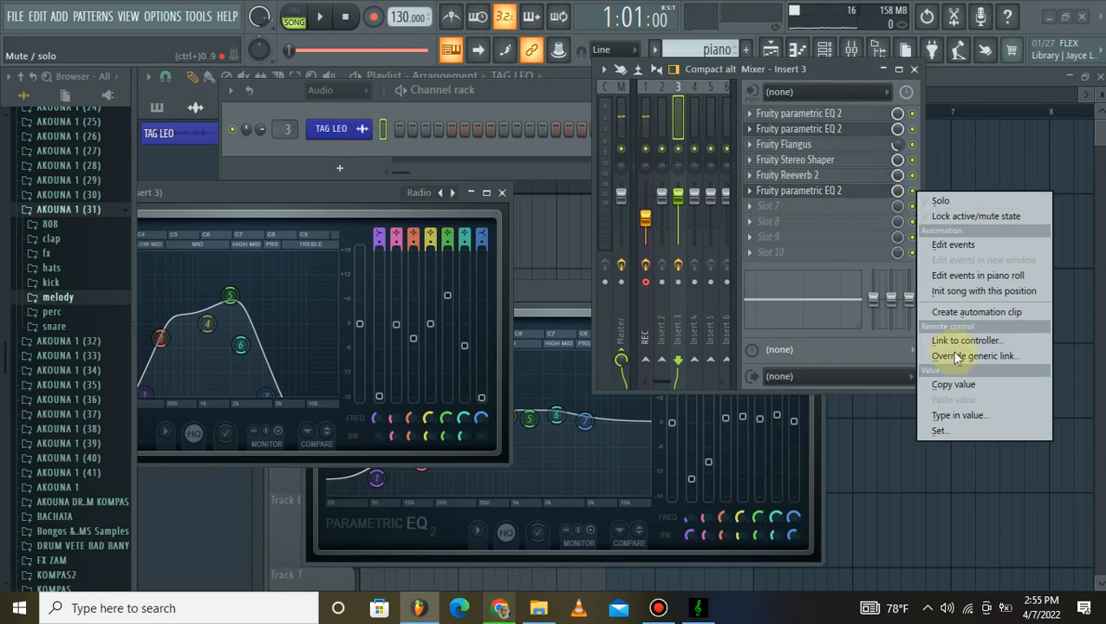
left_click(916, 194)
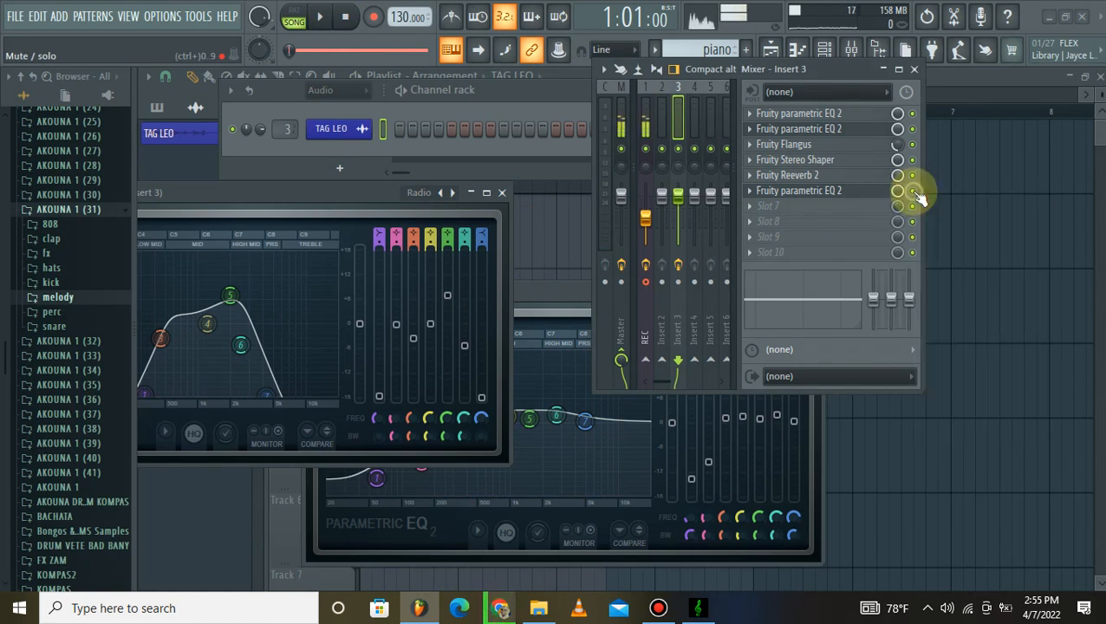
right_click(912, 191)
left_click(911, 192)
Create an automation clip for the mute/solo switch of the sixth-slot Parametric EQ 2 and move the mixer off the playlist clips.
right_click(912, 192)
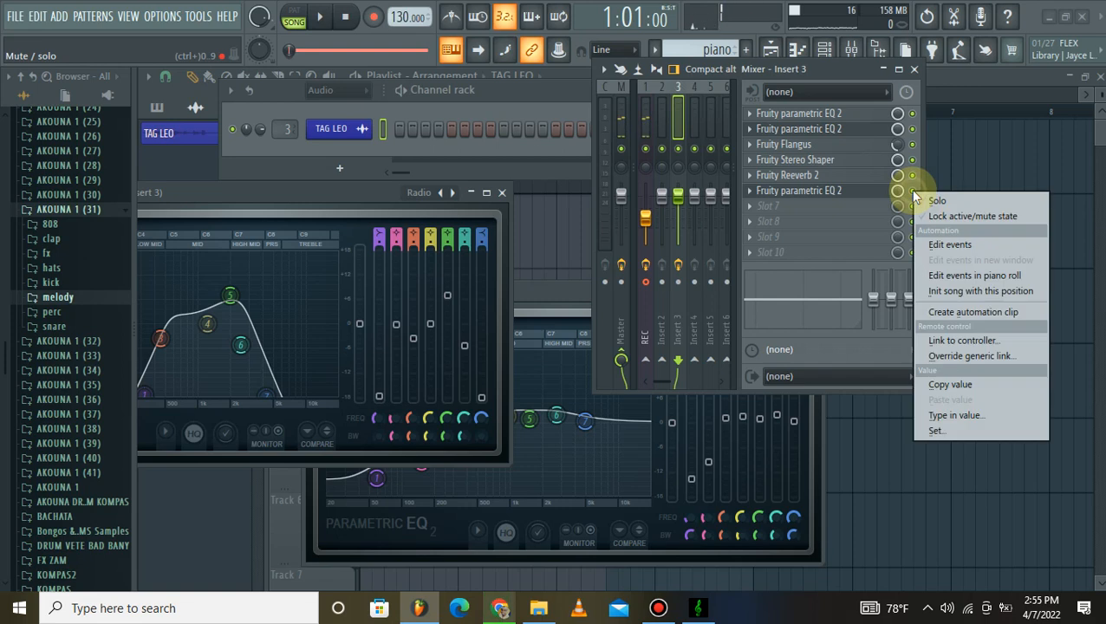
left_click(966, 311)
left_click(517, 279)
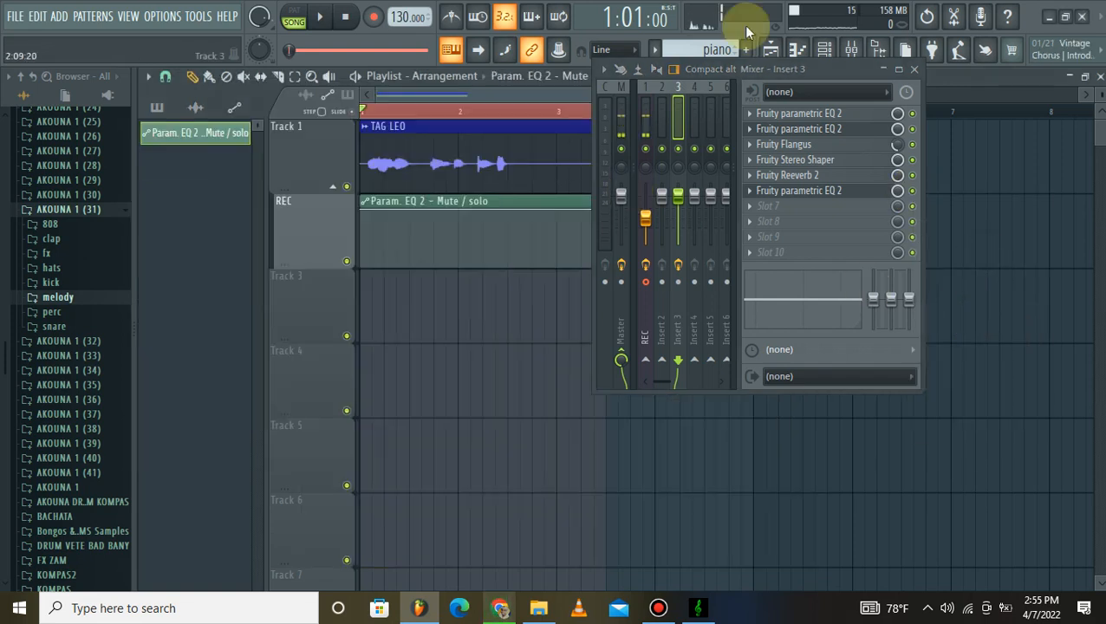
left_click(726, 68)
left_click_drag(842, 79, 1040, 86)
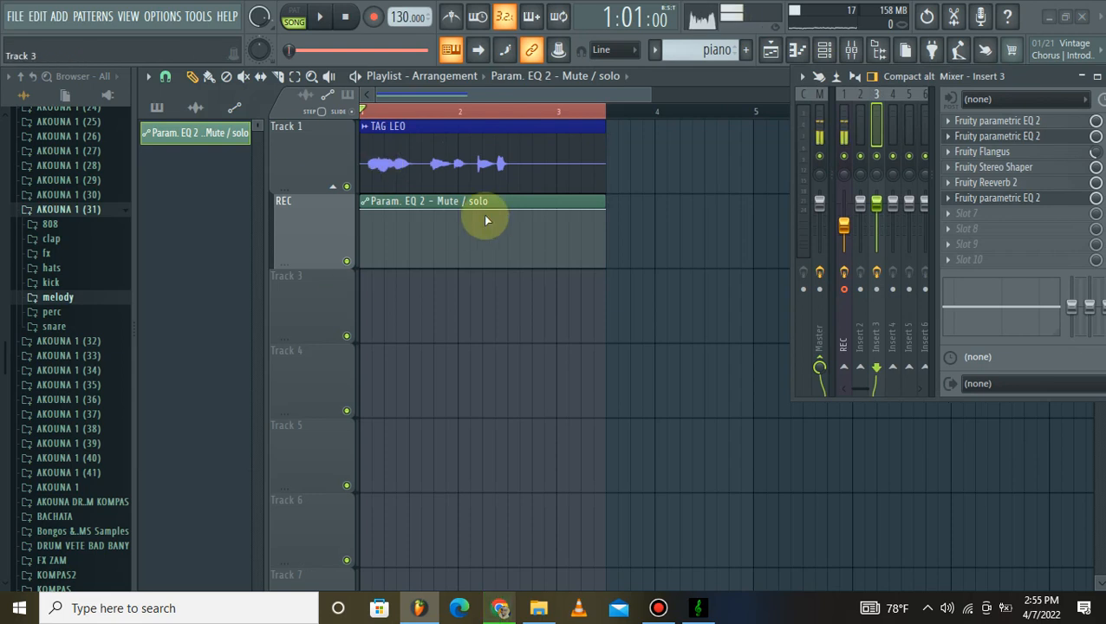
Shape the mute/solo automation to stay at 0% through bar 1 and jump straight to 100% at bar 2.
left_click(362, 230)
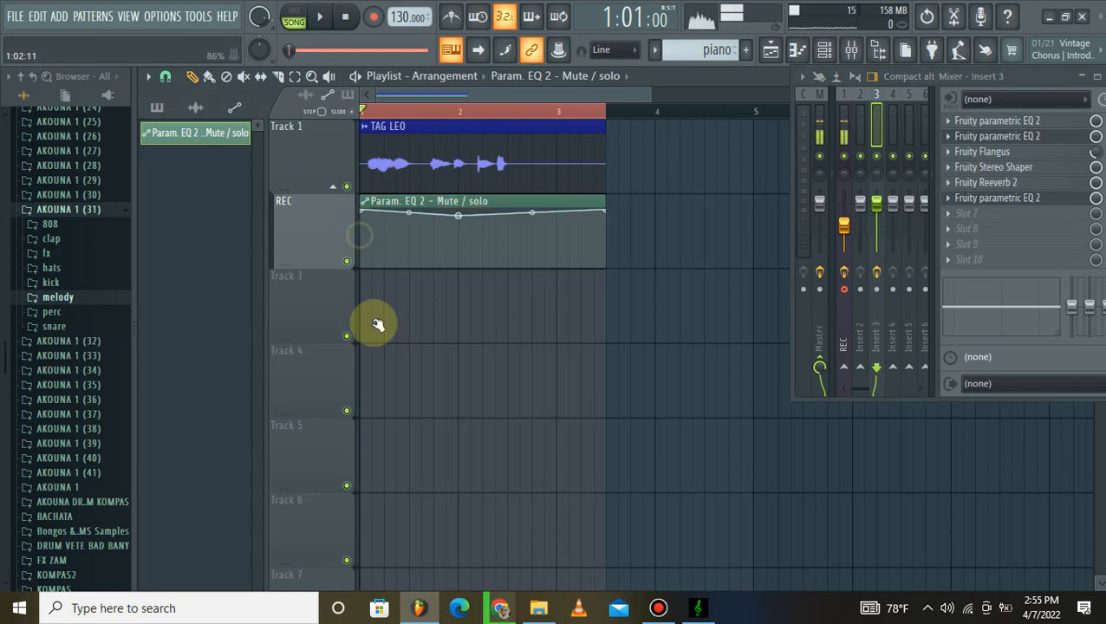
left_click_drag(373, 322, 455, 282)
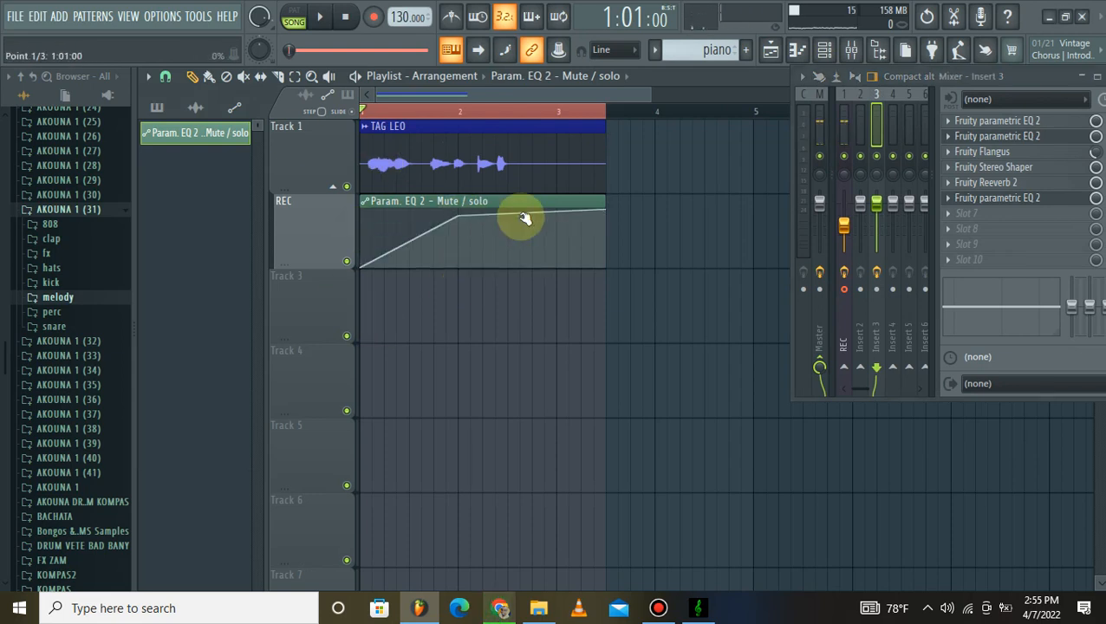
right_click(520, 216)
left_click_drag(518, 216, 460, 199)
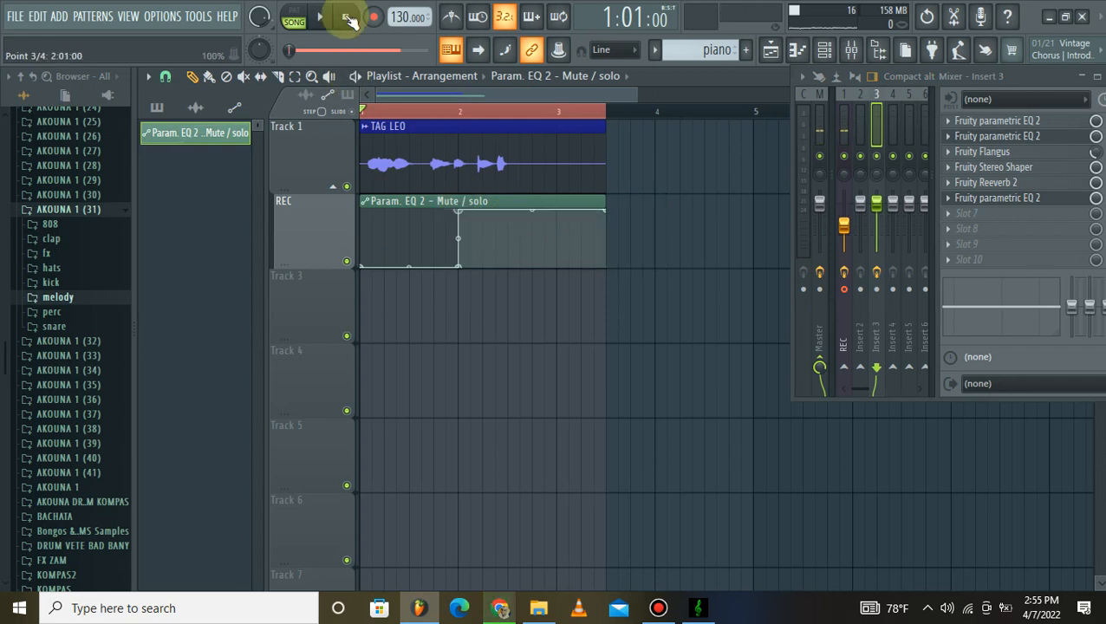
Play the tag, move the automation's jump earlier into the second half of bar 1, and stop playback.
left_click(330, 17)
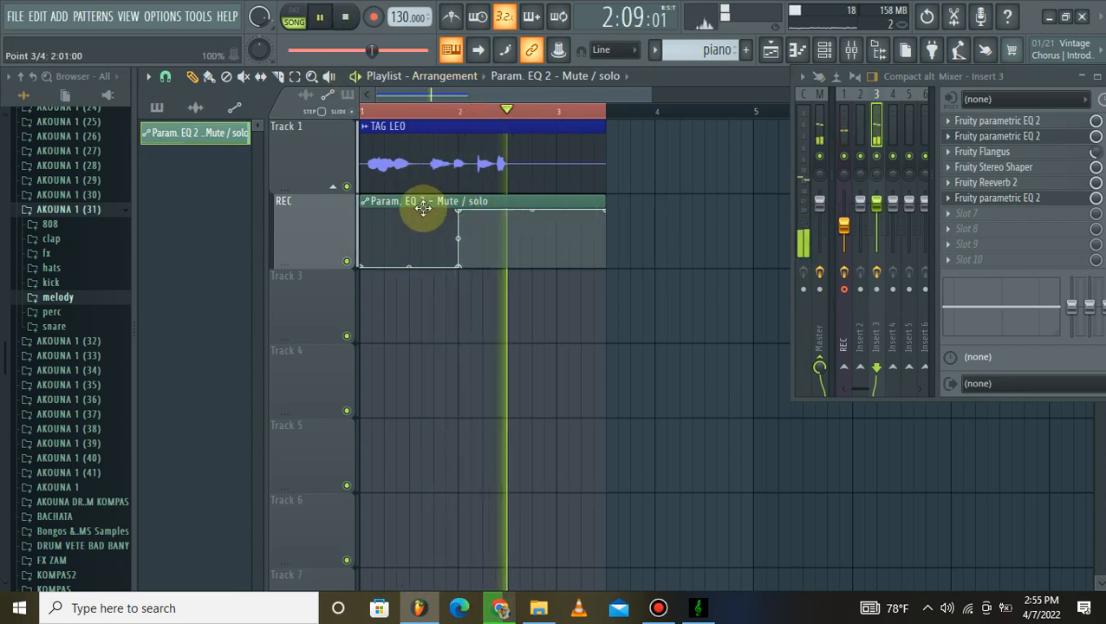
left_click_drag(457, 266, 424, 267)
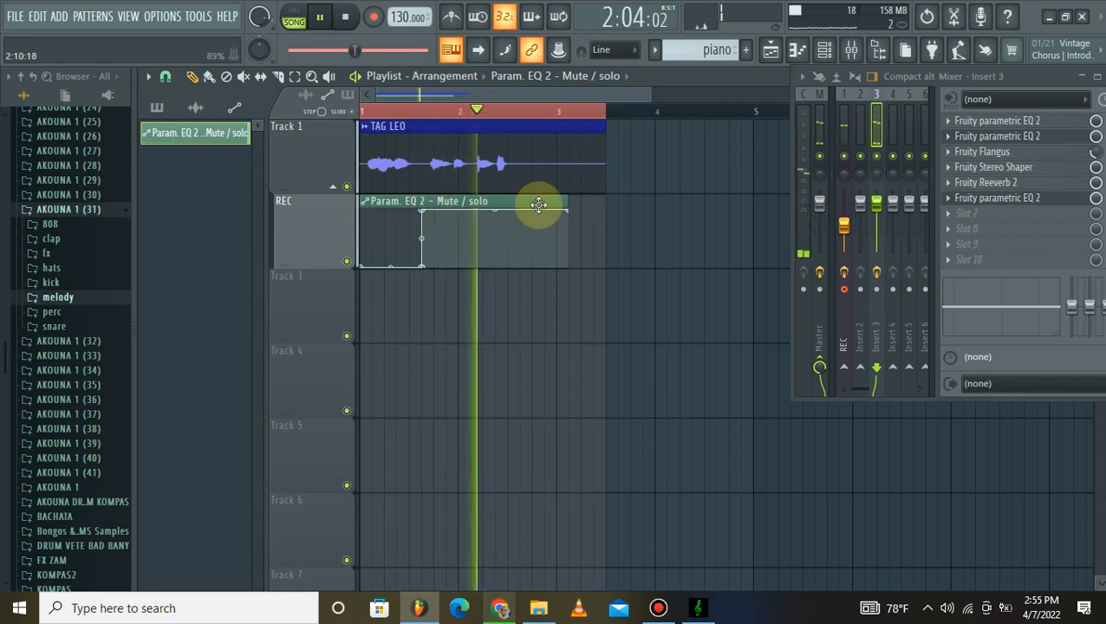
left_click(347, 17)
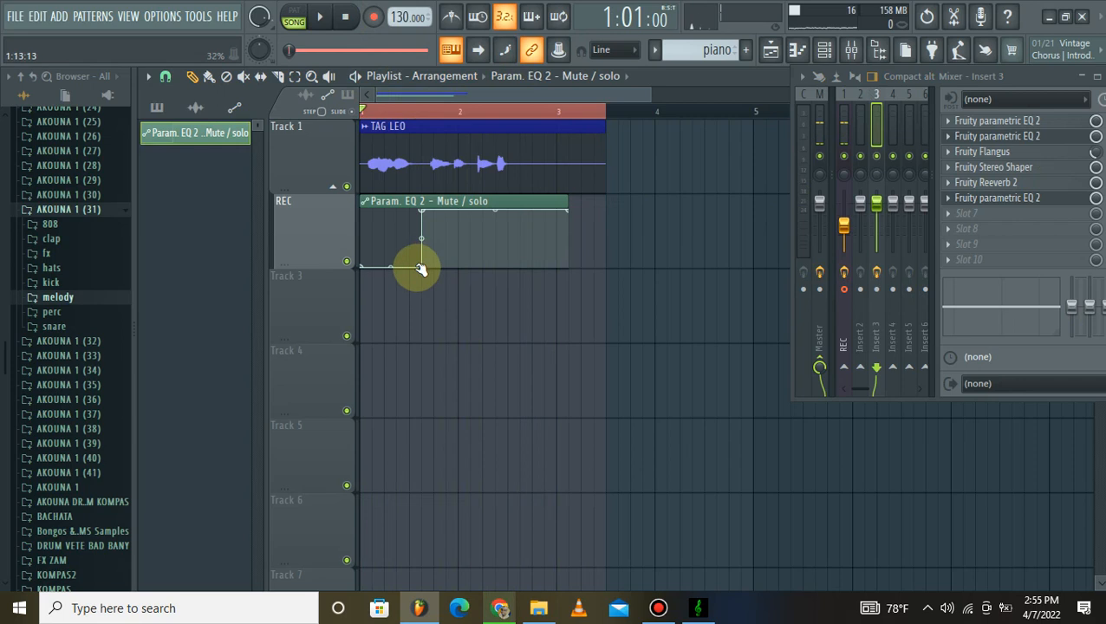
Fine-tune the positions of the automation's low and high points within bar 1, leaving a slight slope between them.
left_click_drag(424, 268, 424, 286)
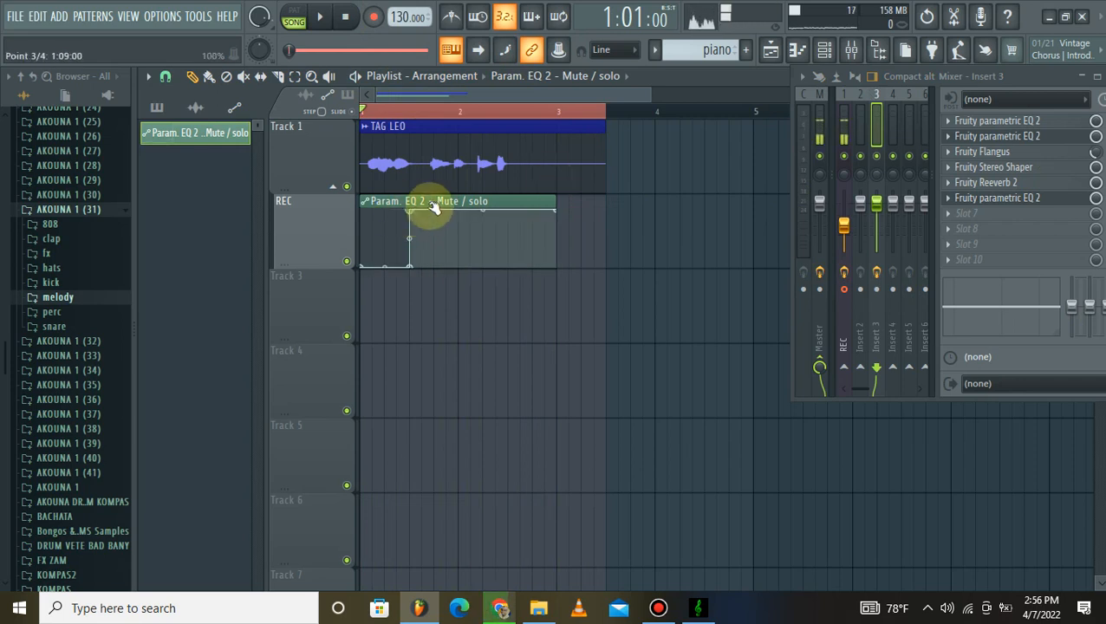
left_click_drag(433, 206, 423, 209)
left_click_drag(425, 271, 437, 270)
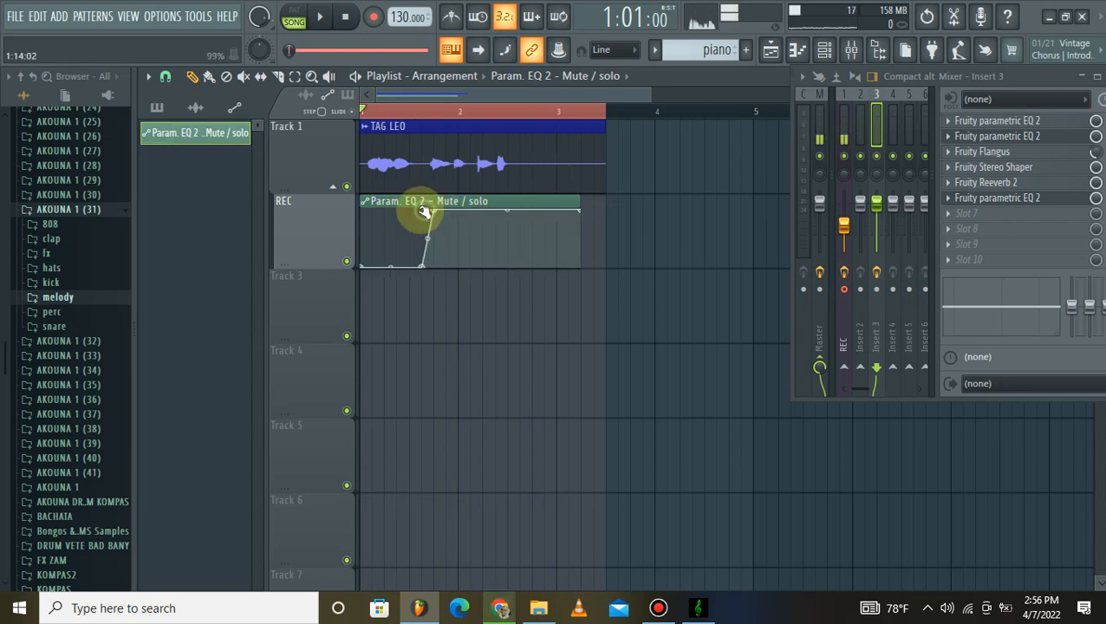
Load Fruity Delay 3 into effect slot 7 of Insert 3 and arrange the mixer and delay windows off each other.
left_click_drag(1045, 75, 787, 77)
left_click(691, 214)
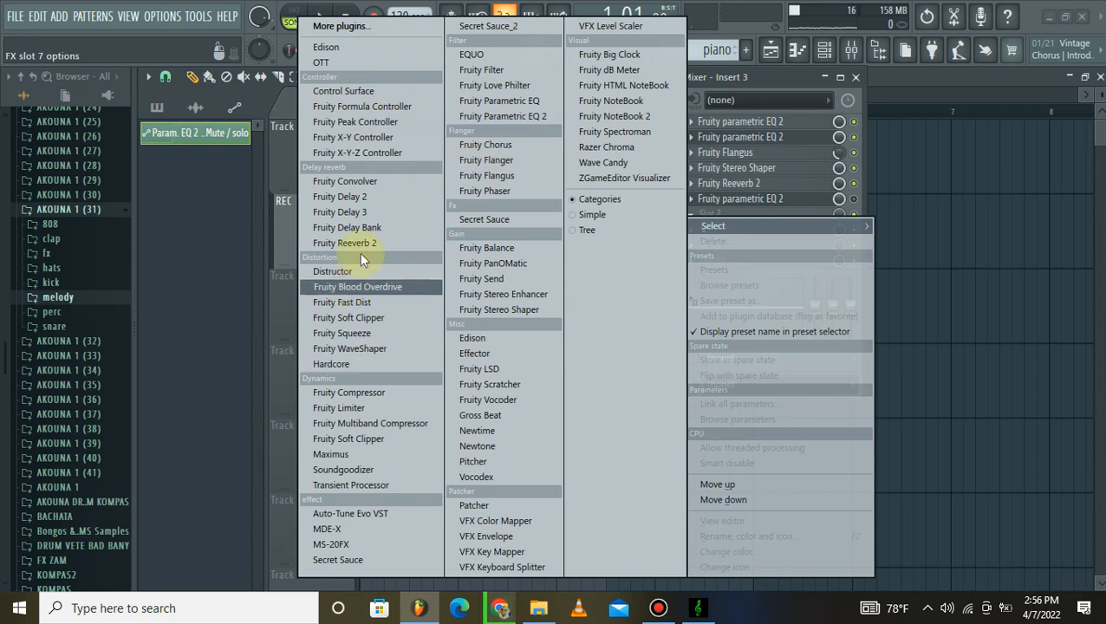
left_click(370, 211)
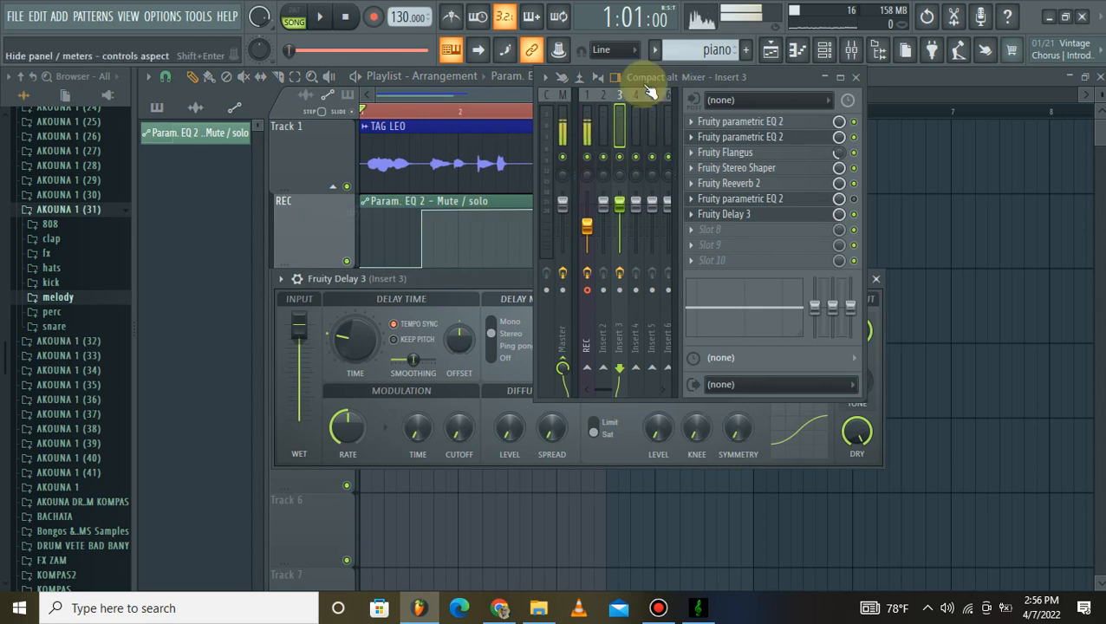
left_click_drag(702, 77, 768, 111)
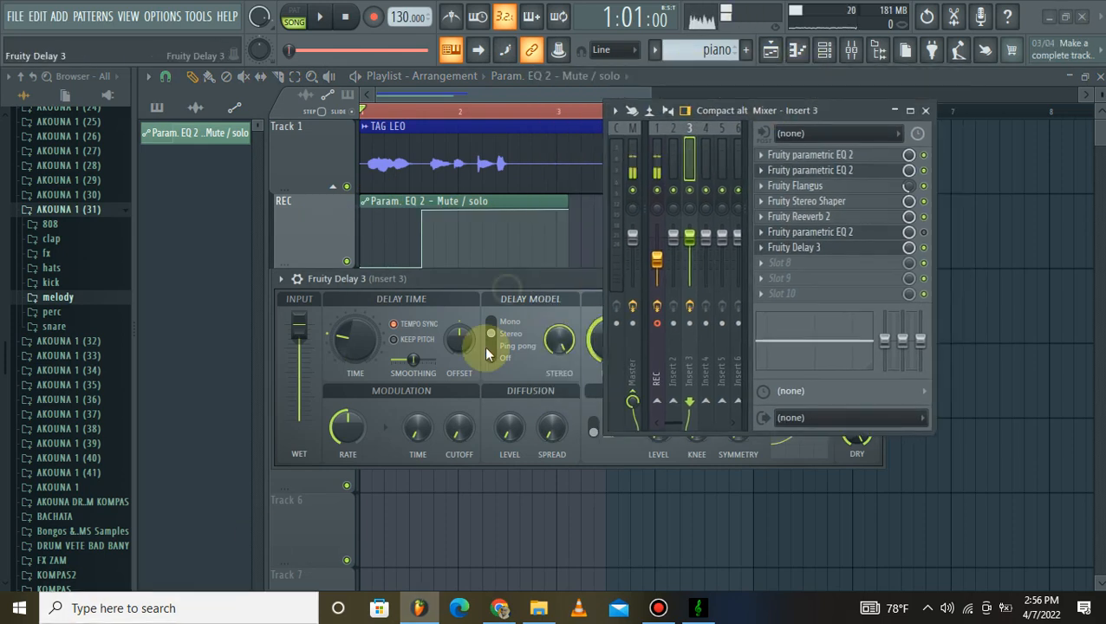
left_click_drag(528, 279, 498, 365)
Move the mixer clear of the clips and lengthen the Parametric EQ 2 automation clip to end with the TAG LEO clip.
left_click(583, 203)
right_click(584, 203)
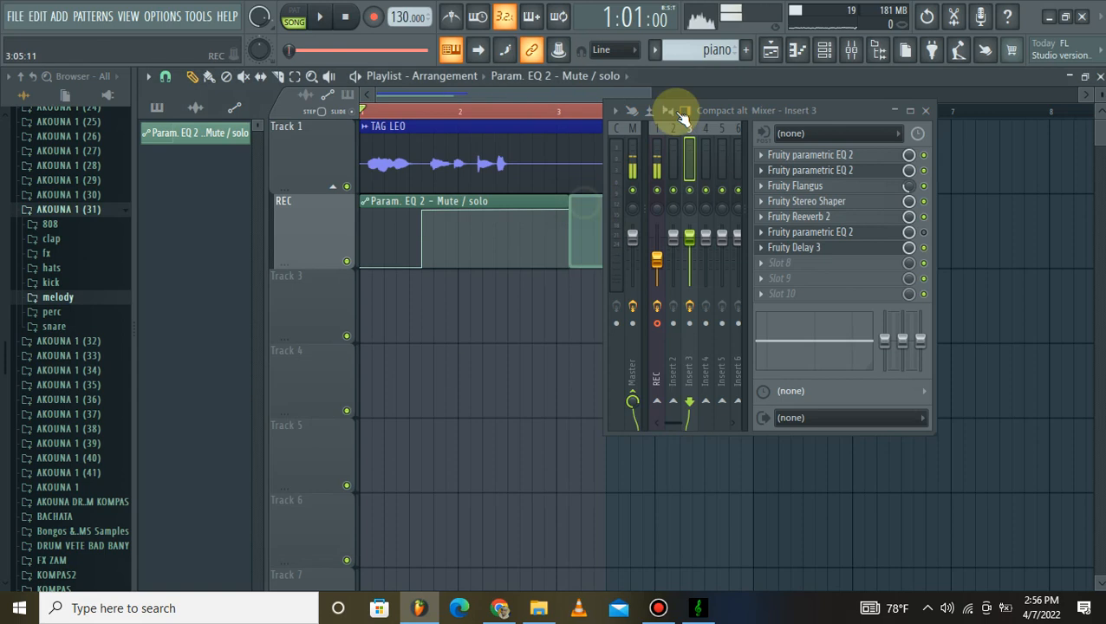
left_click_drag(810, 111, 891, 128)
mouse_move(562, 201)
left_mouse_down()
mouse_move(610, 198)
mouse_move(605, 208)
left_mouse_up()
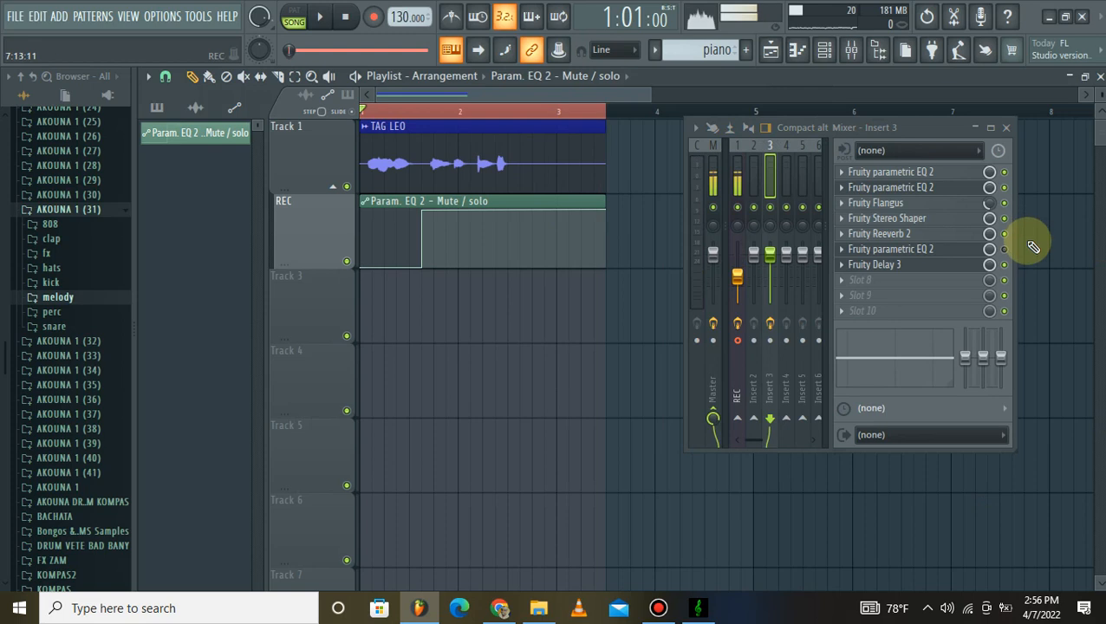
Play the tag to hear it with the delay, and stop playback.
key("space")
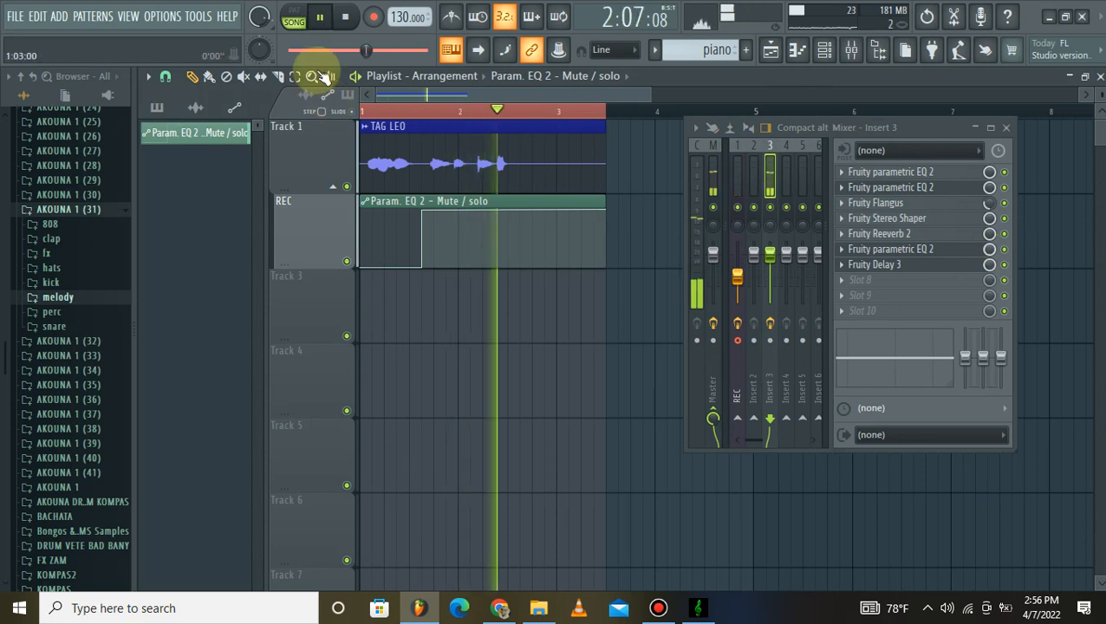
left_click(327, 16)
left_click(348, 21)
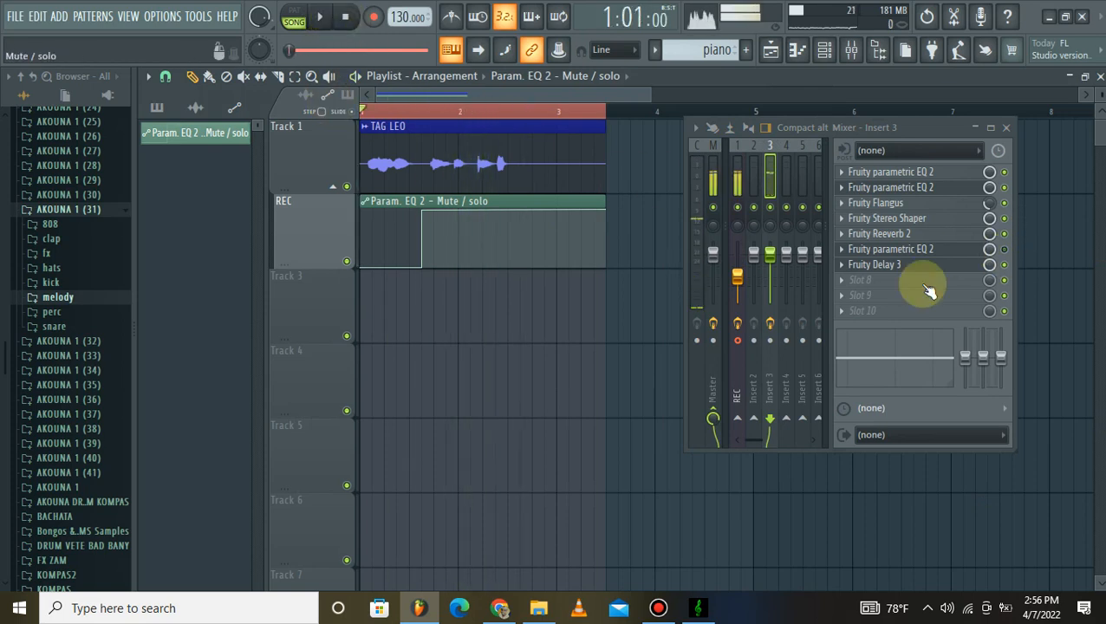
Create an automation clip for Fruity Delay 3's mix level and shape it to drop to 0% within bar 1 and ramp up again.
right_click(988, 264)
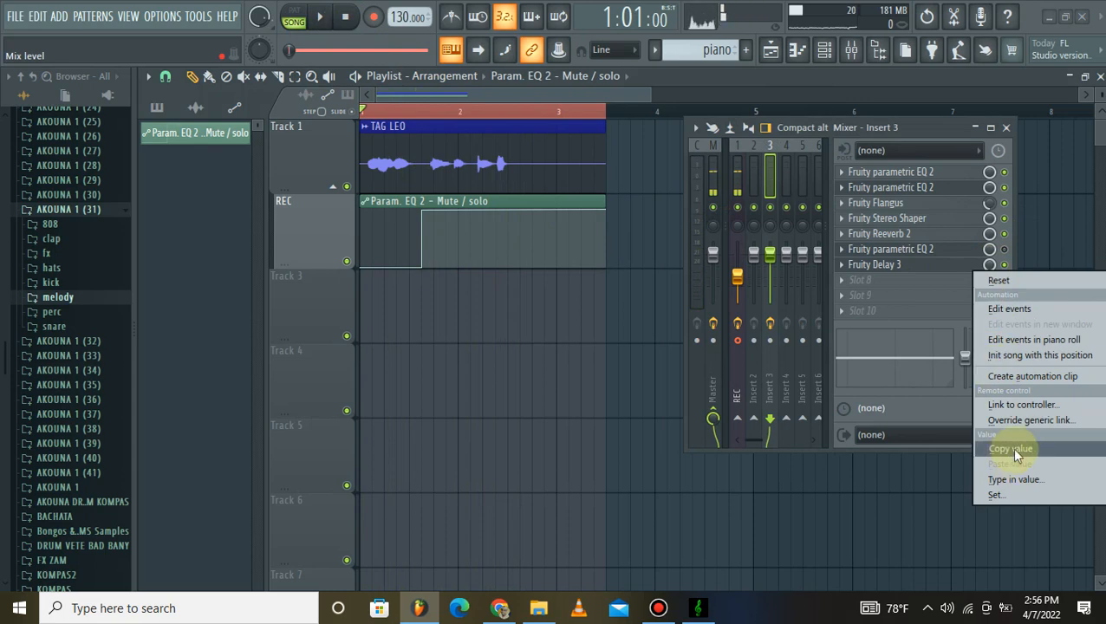
left_click(1034, 379)
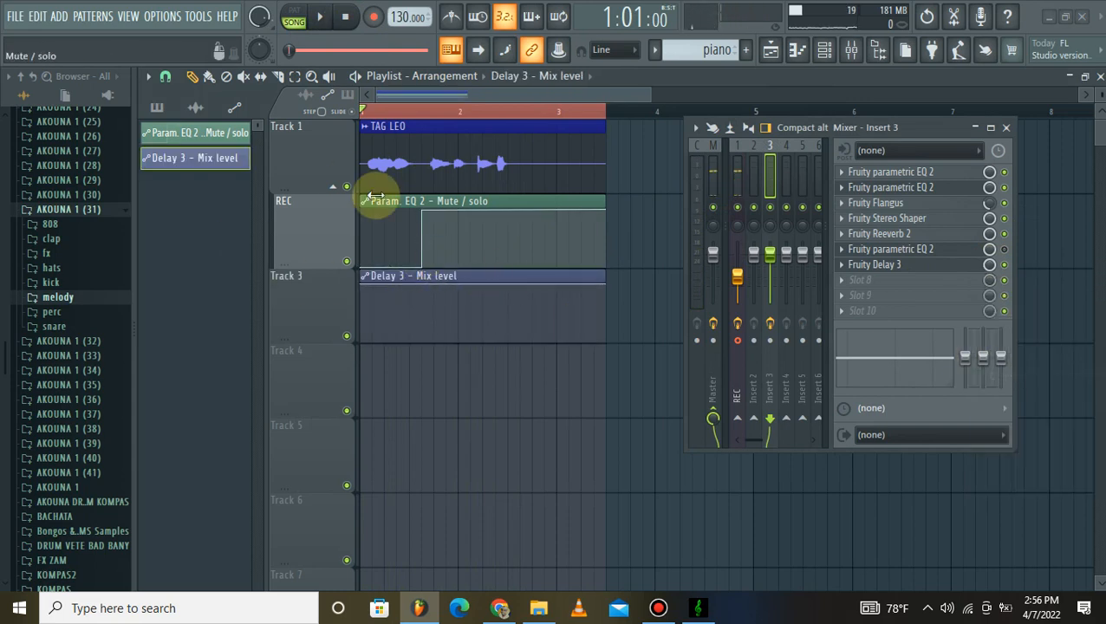
right_click(421, 290)
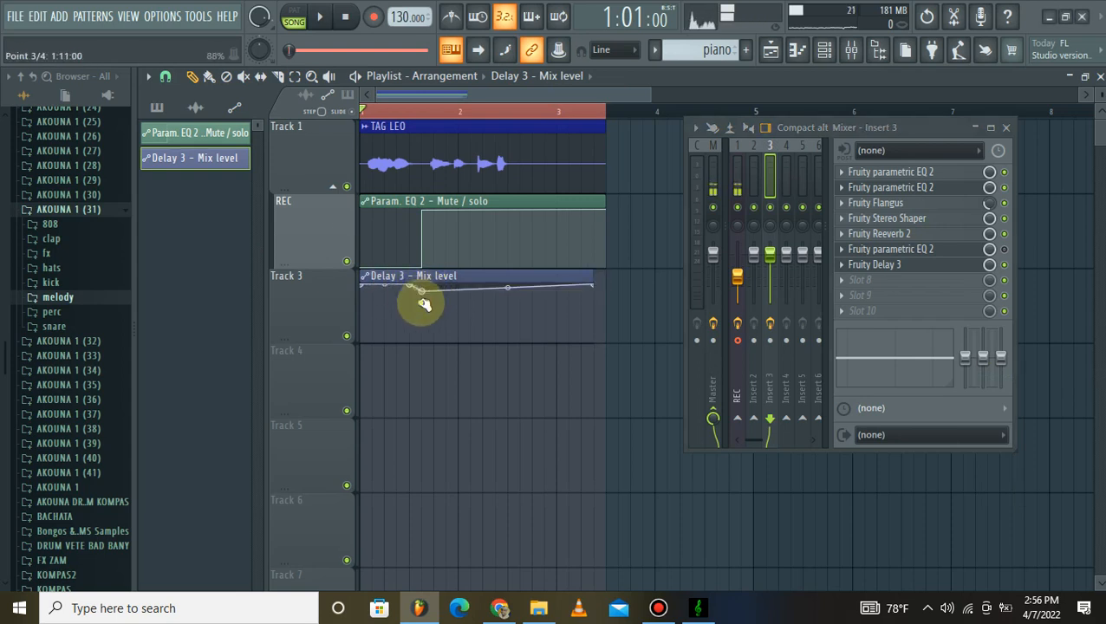
left_click_drag(423, 302, 403, 351)
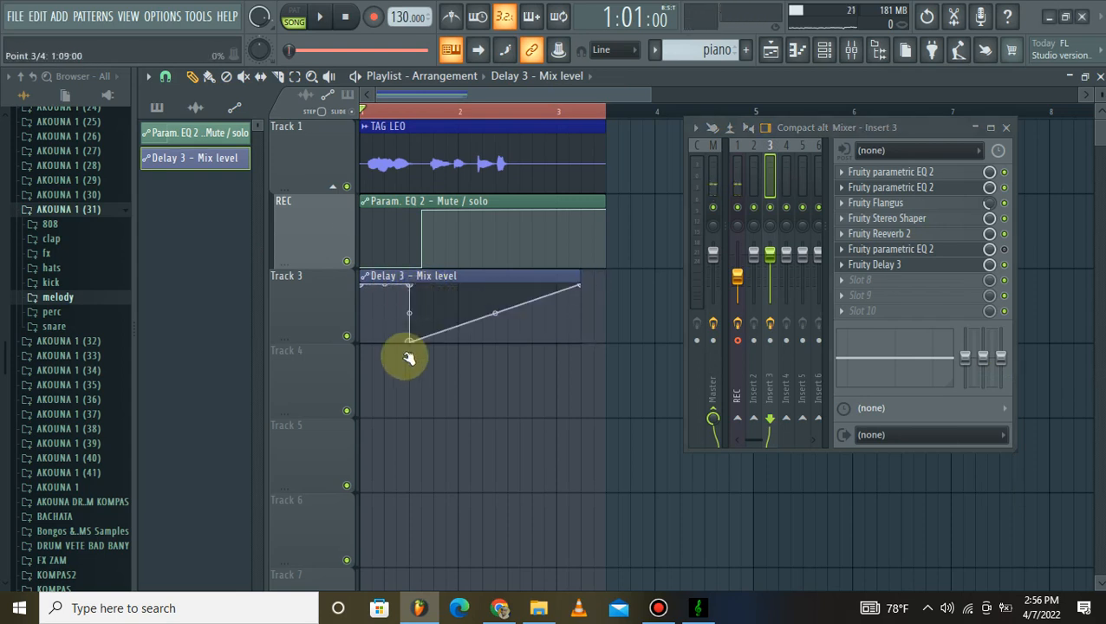
left_click(491, 110)
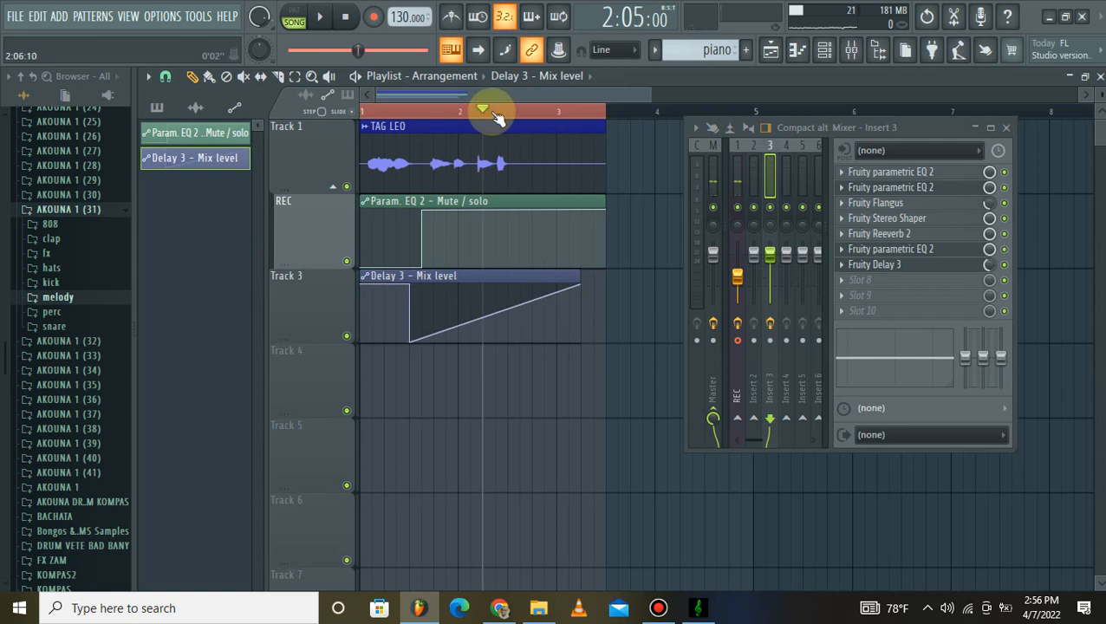
Delete the Delay 3 mix level automation channel from the project.
right_click(407, 272)
left_click(825, 49)
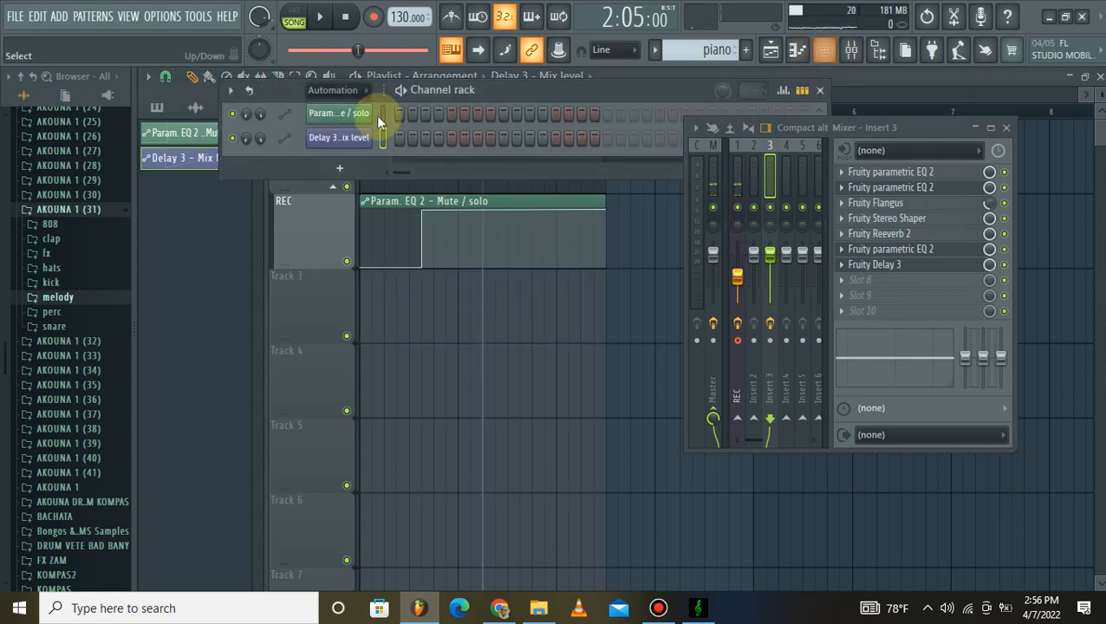
right_click(359, 139)
left_click(415, 298)
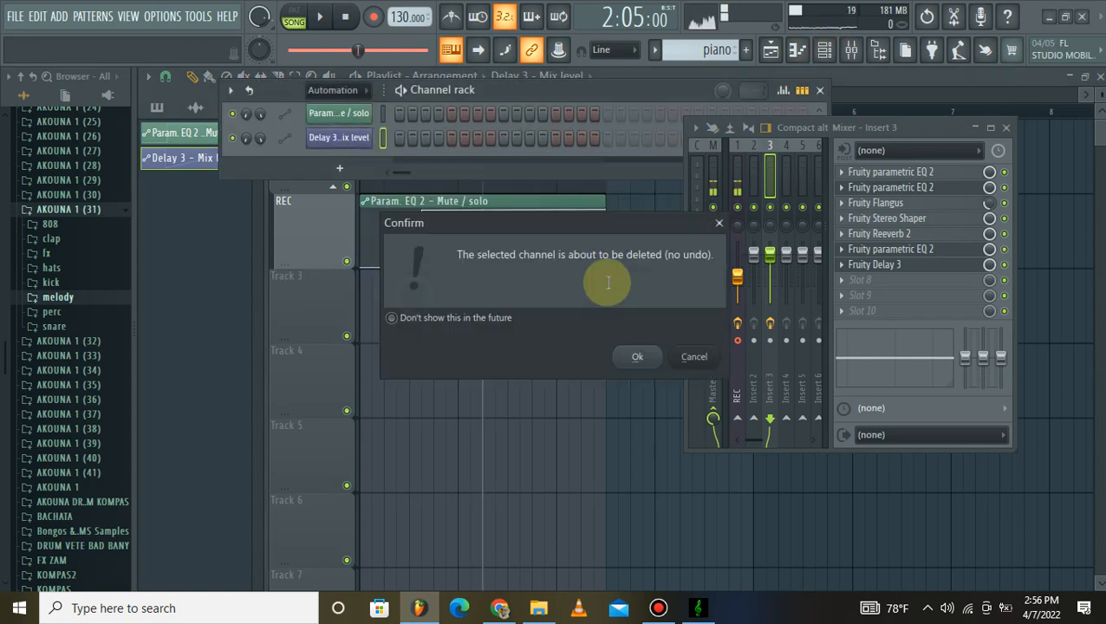
left_click(637, 360)
Create an automation clip for Fruity Delay 3's mute/solo switch, held at 100% until 1:11 and at 0% through the tag's end.
right_click(1006, 266)
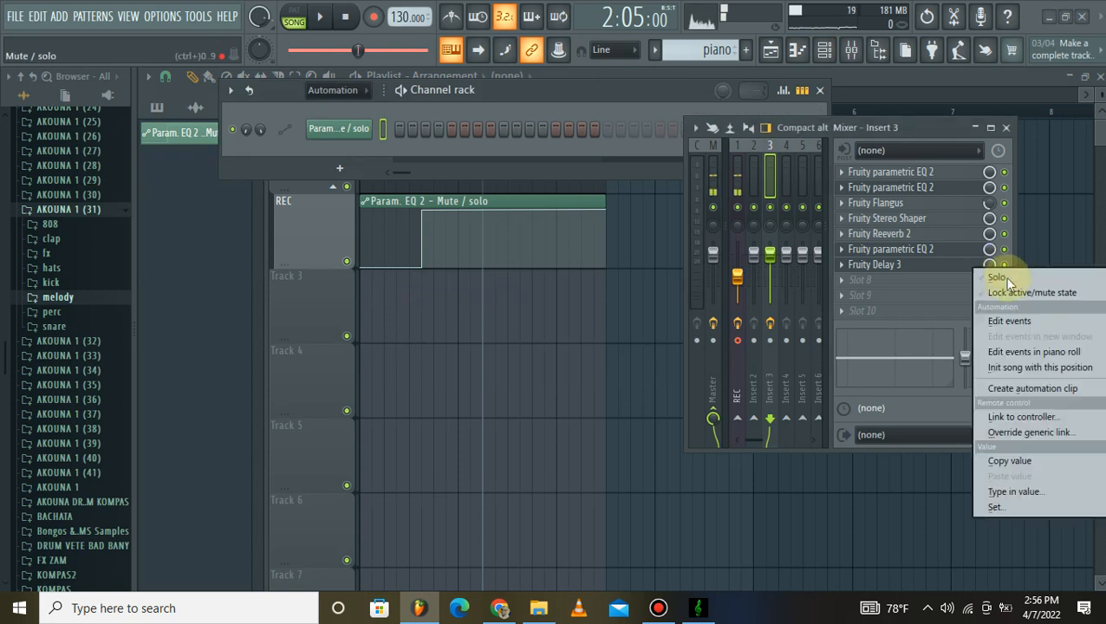
left_click(1033, 389)
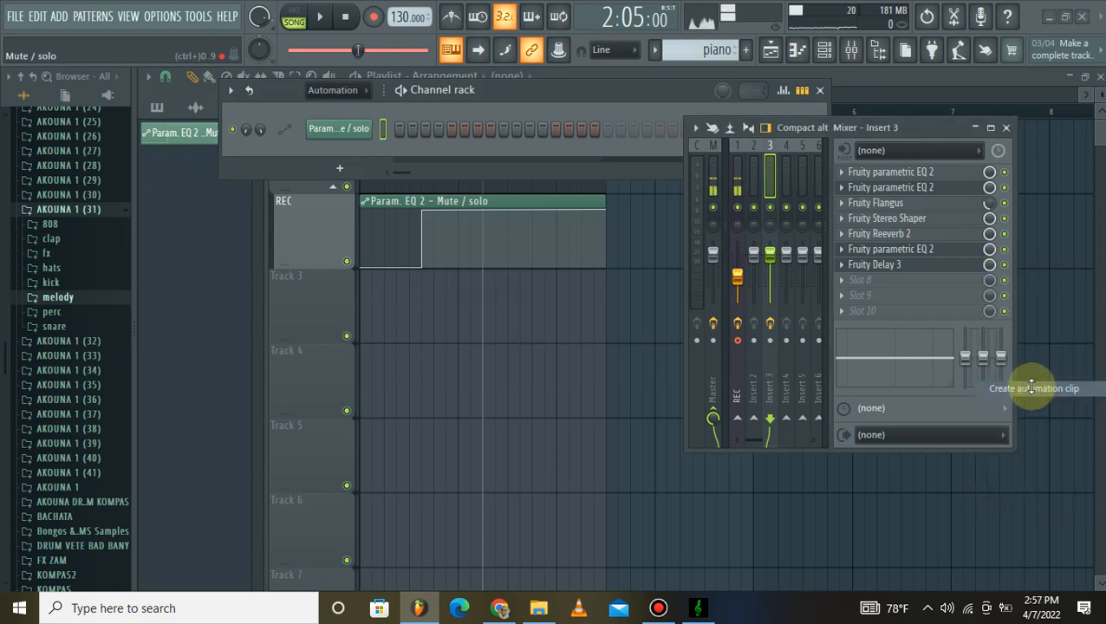
left_click(364, 290)
left_click_drag(364, 290, 405, 356)
left_click_drag(412, 292, 350, 276)
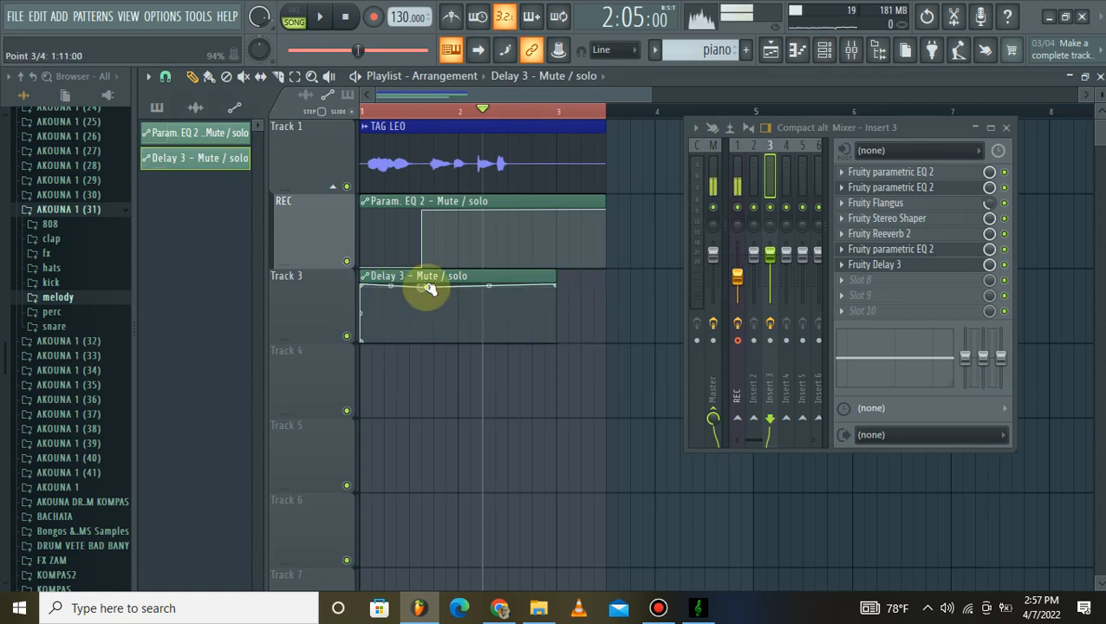
left_click_drag(420, 318, 421, 286)
left_click_drag(554, 285, 593, 351)
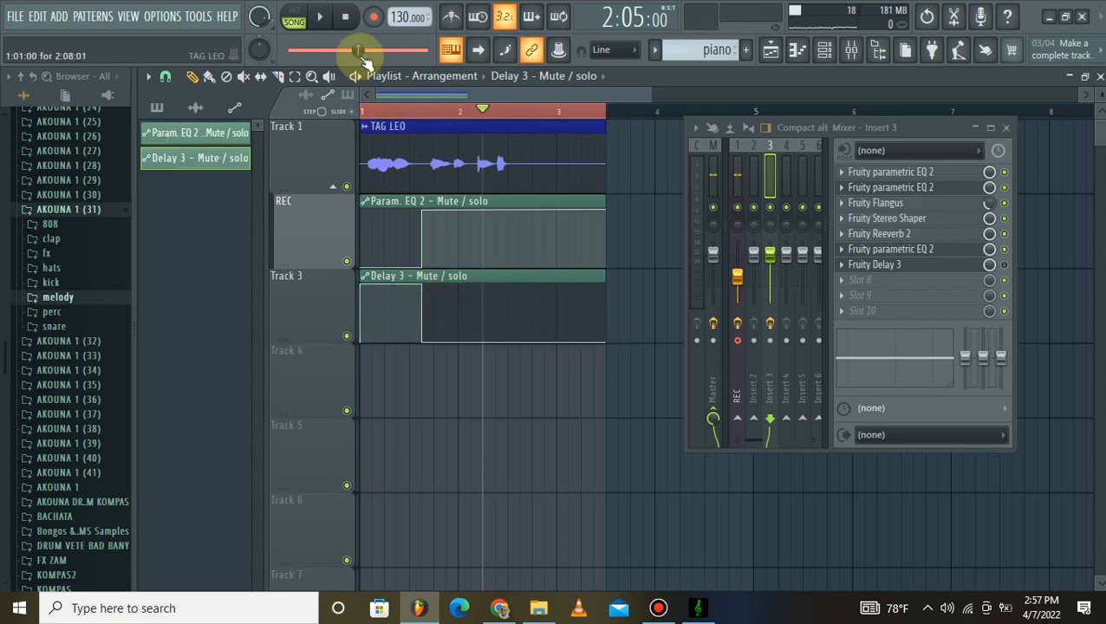
Play the tag from bar 1 while lowering Fruity Delay 3's feedback cutoff and setting its delay model to Ping pong.
left_click(322, 19)
left_click(387, 110)
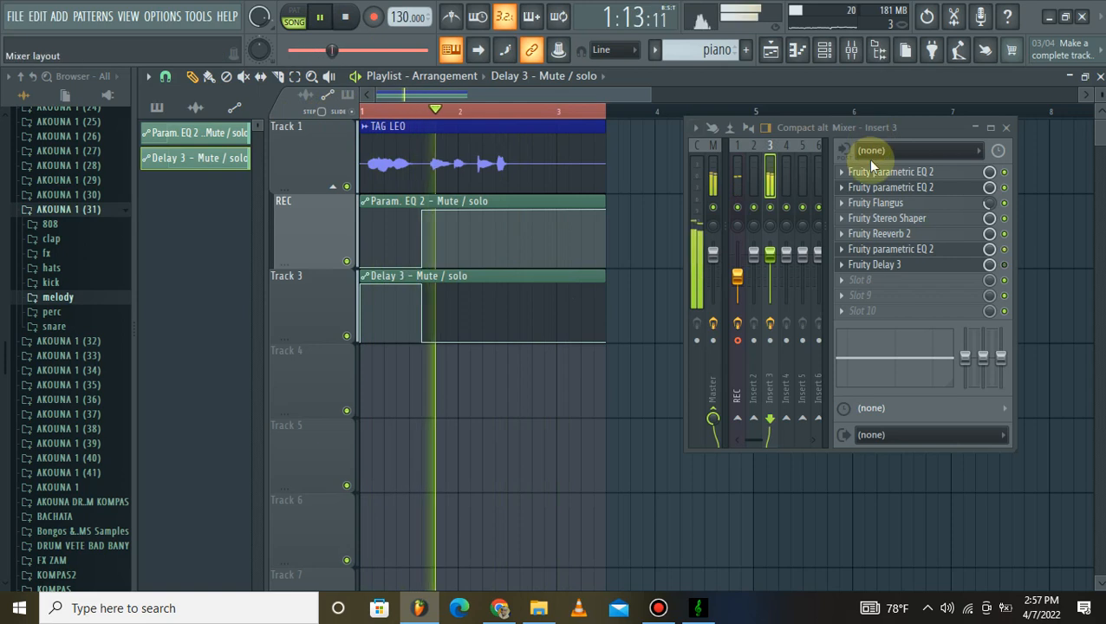
left_click(938, 268)
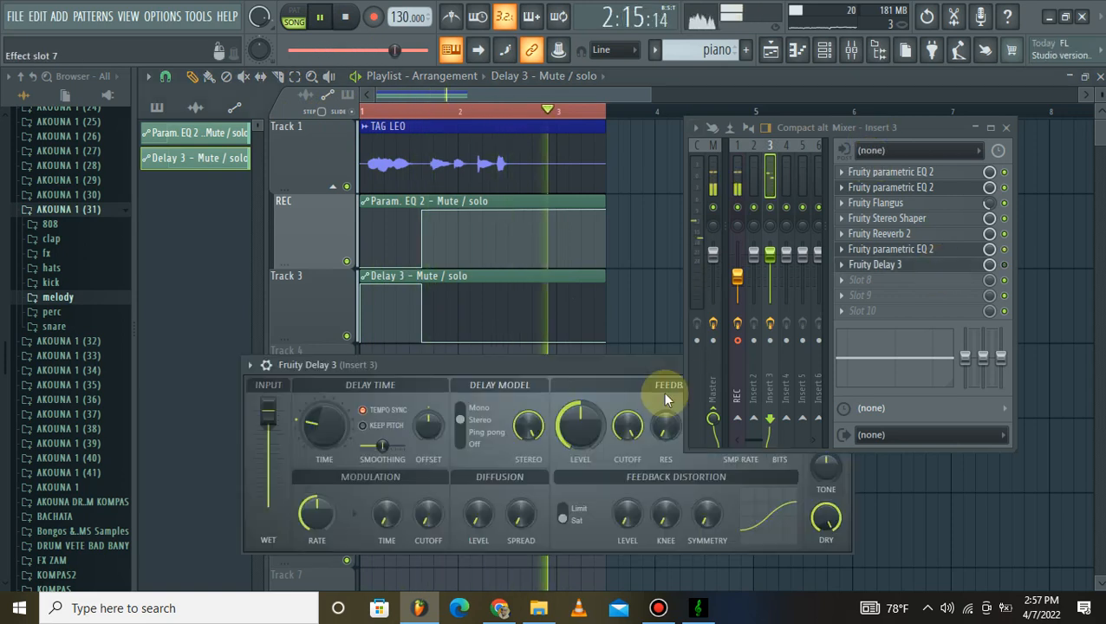
left_click_drag(614, 367, 532, 131)
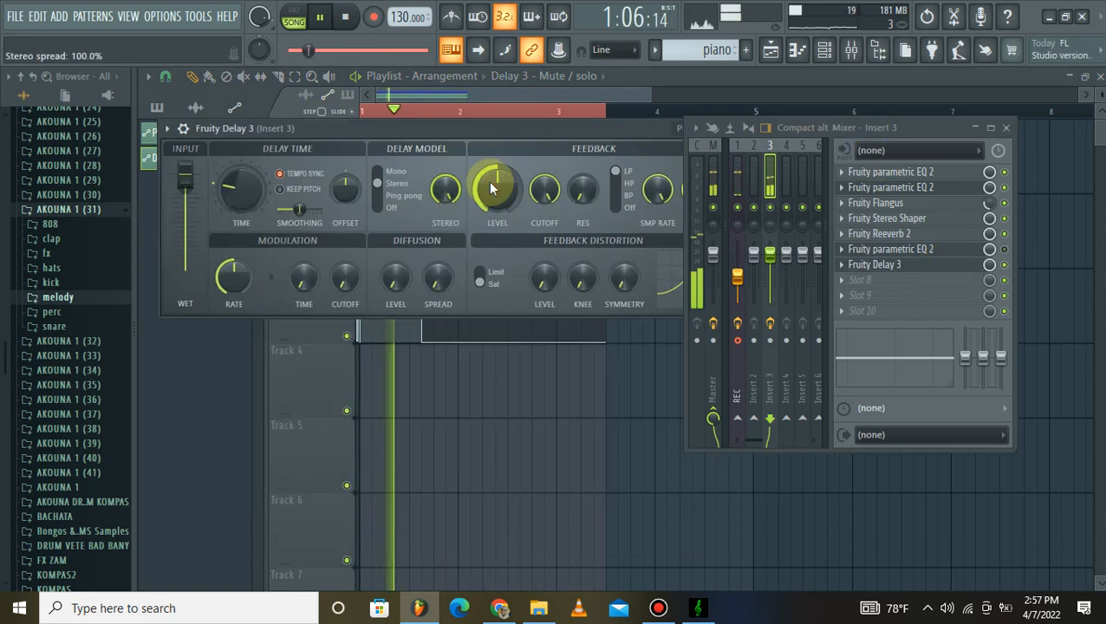
left_click_drag(545, 190, 336, 183)
left_click(379, 196)
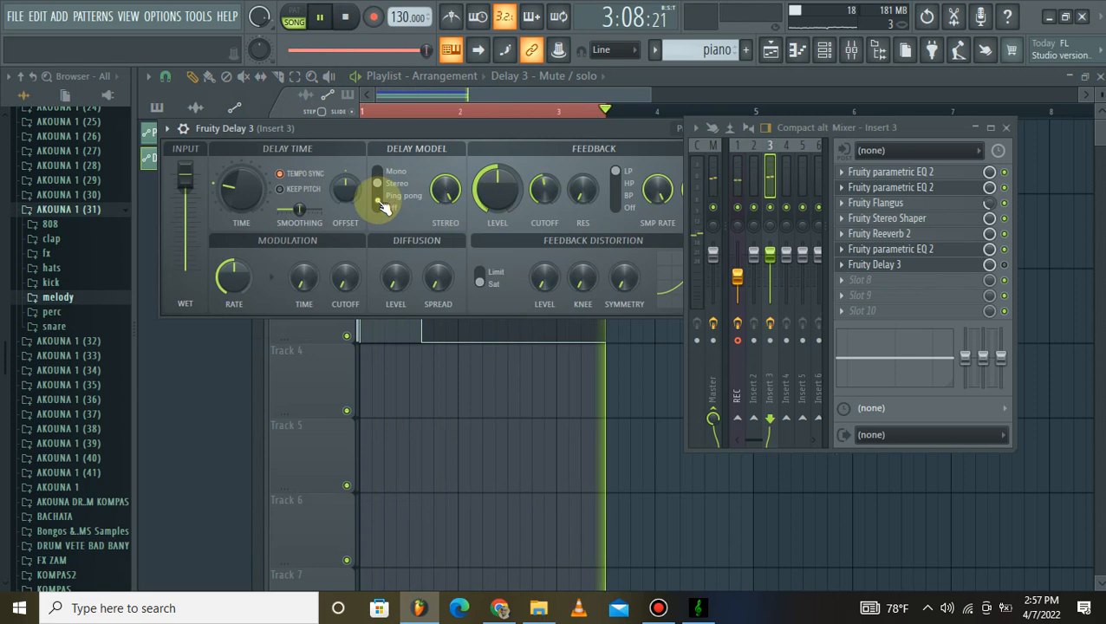
left_click_drag(447, 125, 384, 126)
Reduce Fruity Delay 3's mix level to about 24%, close the delay window and stop playback.
left_click_drag(989, 264, 989, 266)
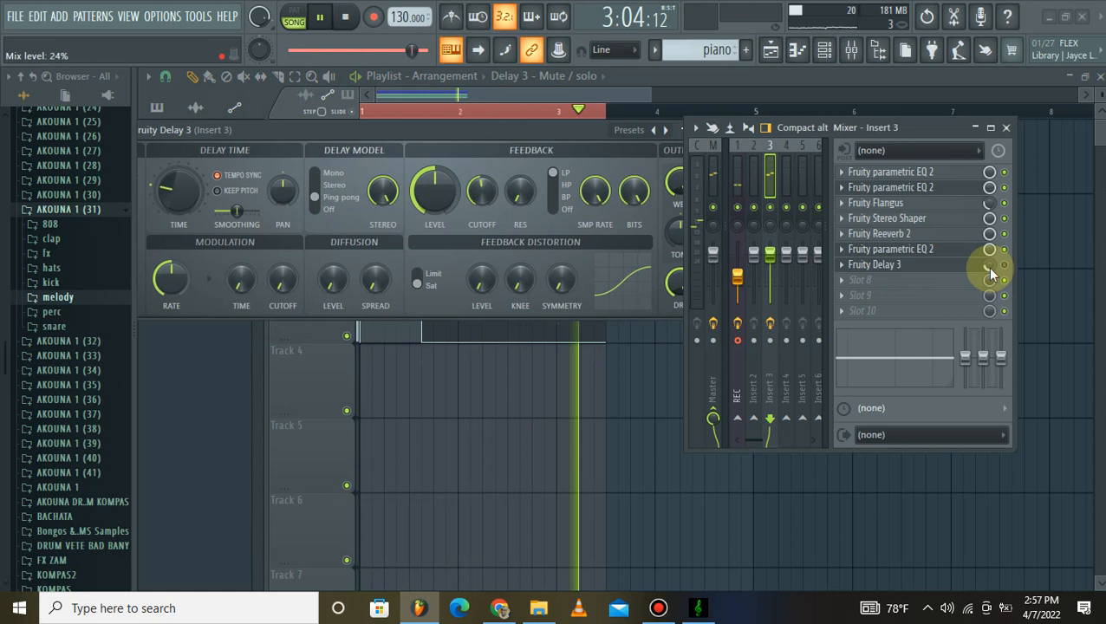
left_click(525, 383)
key("space")
Reshape the Delay 3 mute/solo automation into a curve falling from 100% at bar 1 to near 0% within bar 2, checking it in playback.
left_click_drag(445, 298, 460, 342)
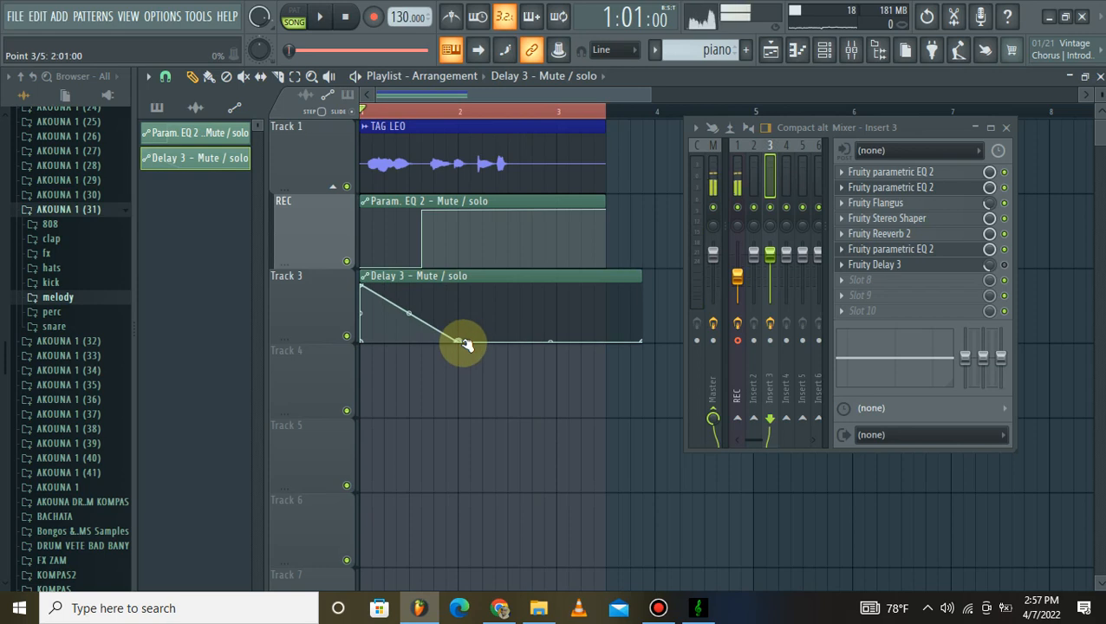
key("space")
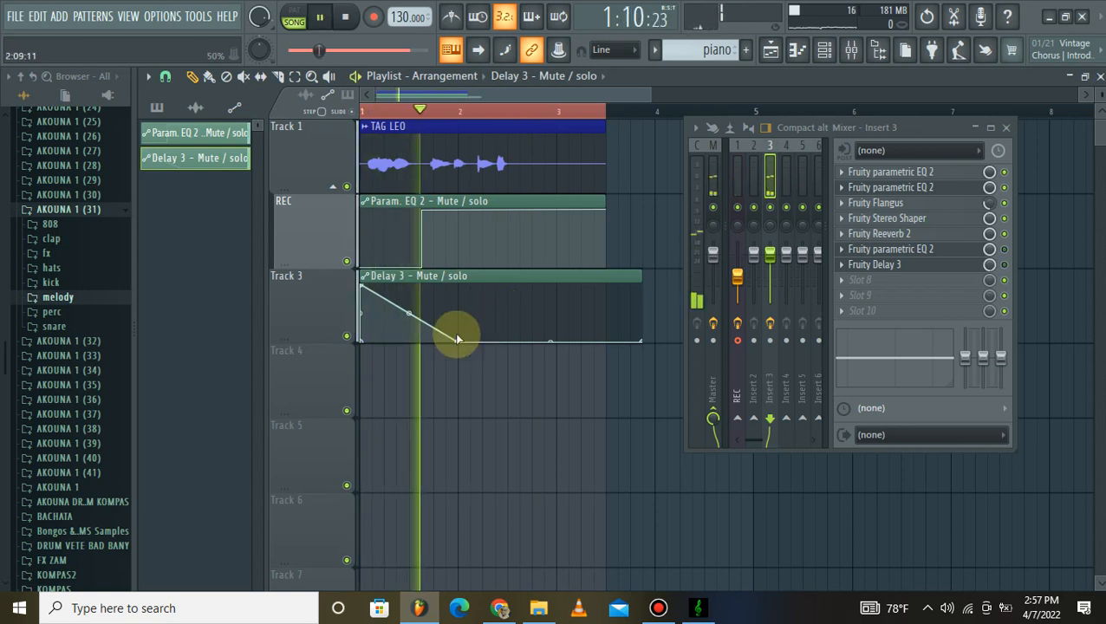
key("space")
key("space")
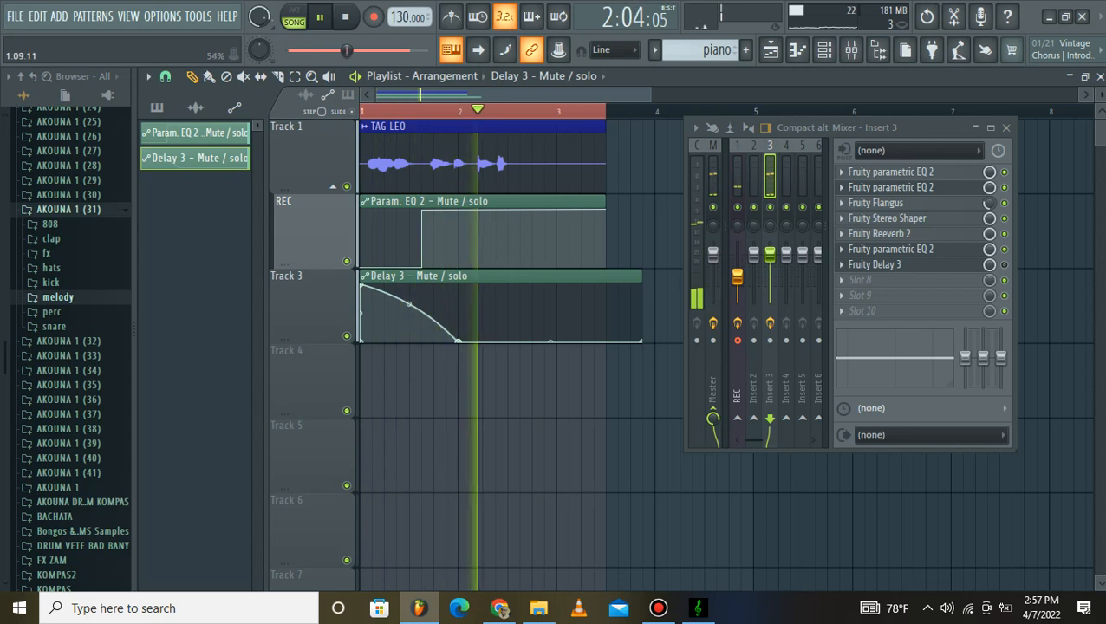
left_click_drag(455, 338, 510, 341)
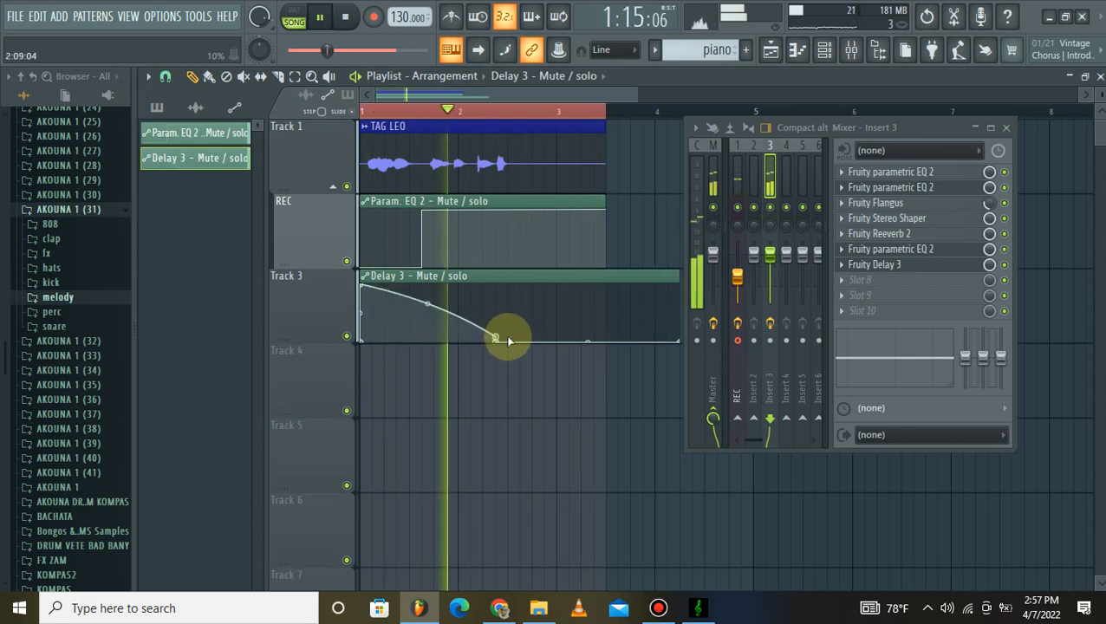
key("space")
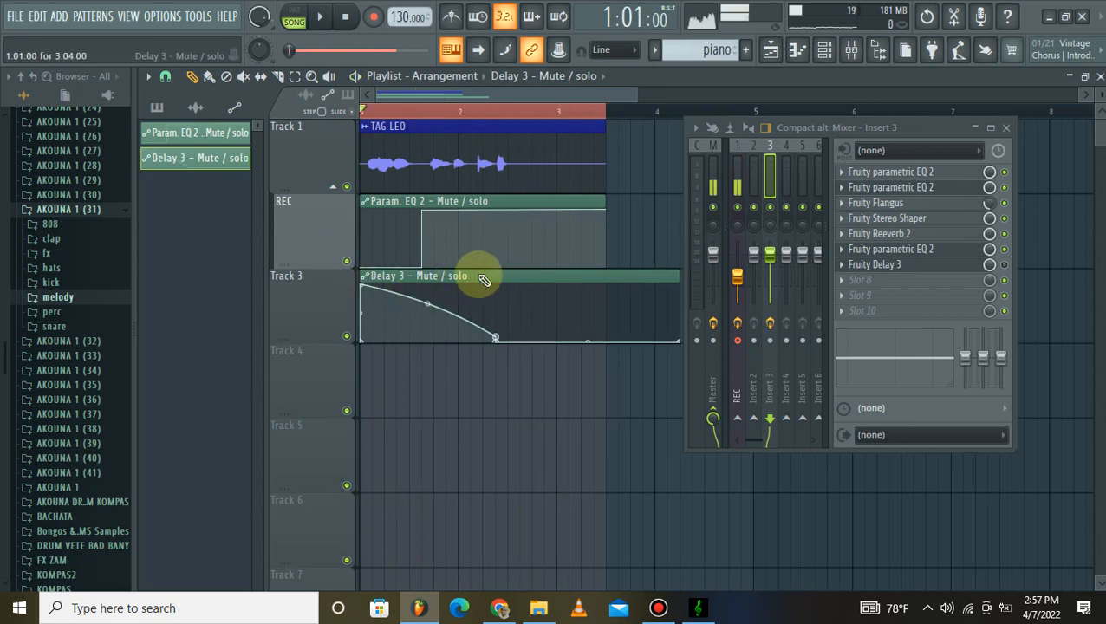
Delete the Delay 3 mute/solo automation channel from the project.
scroll(485, 143, "down", 5)
scroll(498, 121, "up", 5)
scroll(309, 234, "down", 3)
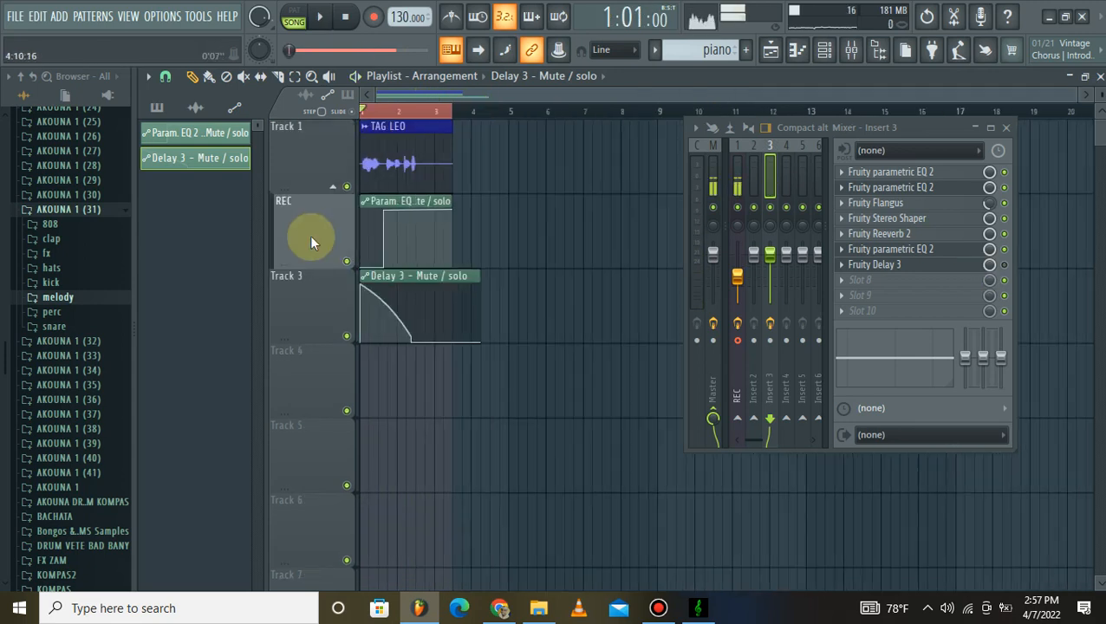
double_click(396, 274)
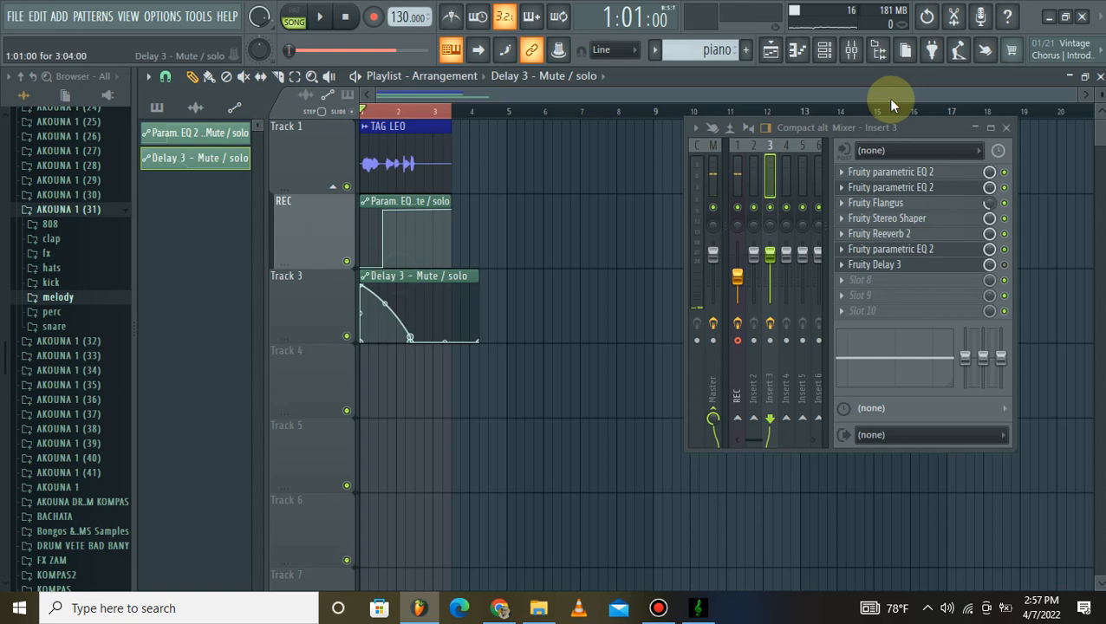
left_click(824, 50)
left_click(824, 49)
left_click(824, 49)
right_click(361, 145)
left_click(459, 312)
left_click(637, 351)
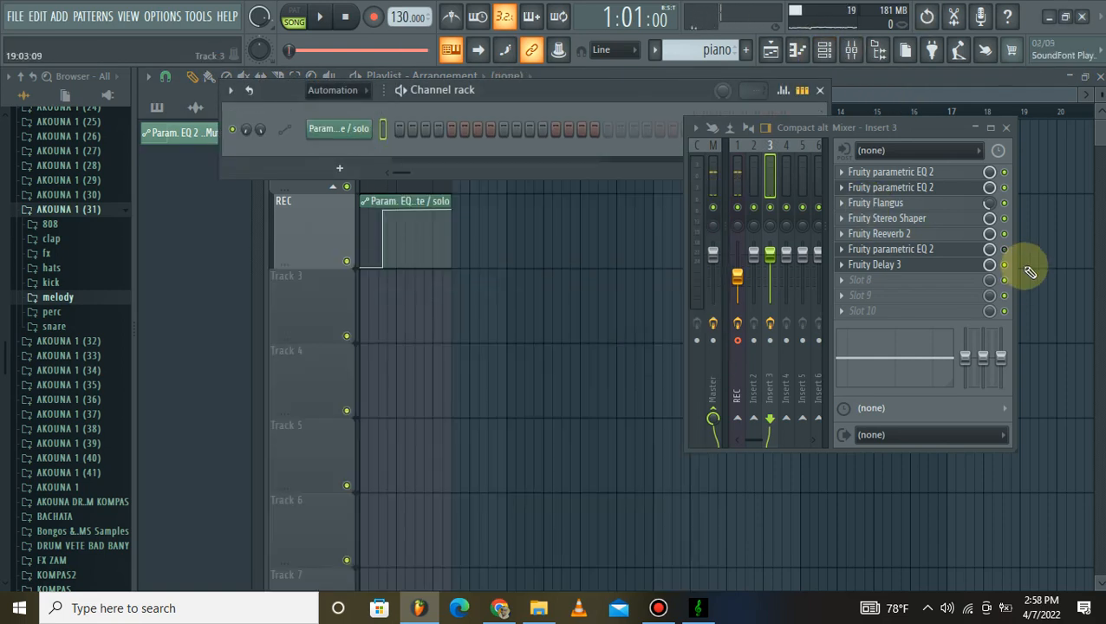
Create an automation clip for Fruity Delay 3's mix level and hide the channel rack to show the clip in the playlist.
right_click(989, 267)
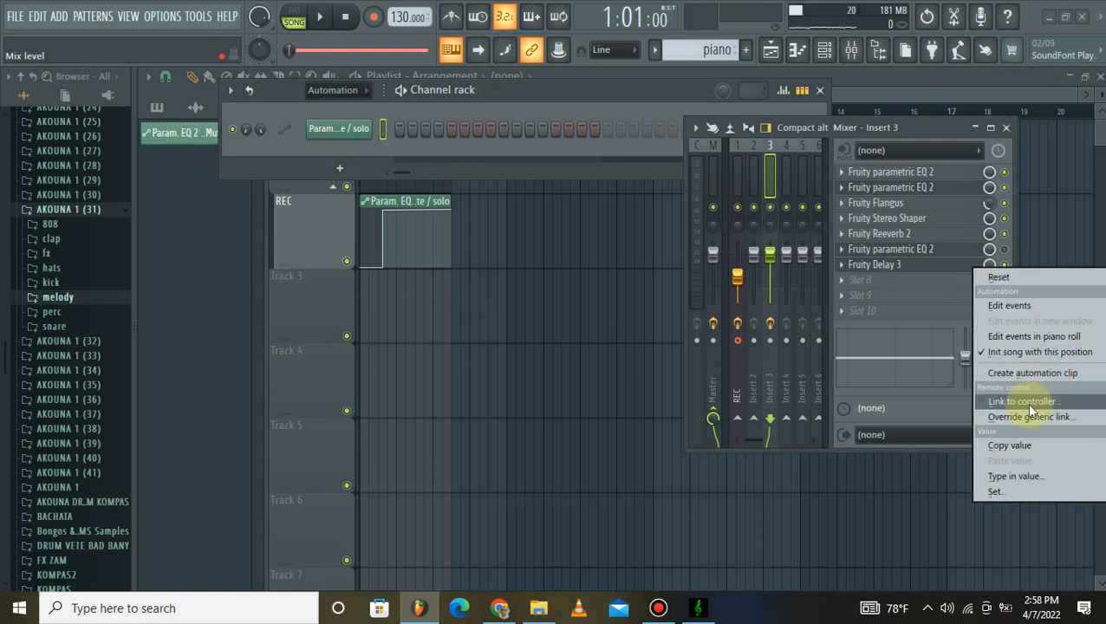
left_click(1034, 374)
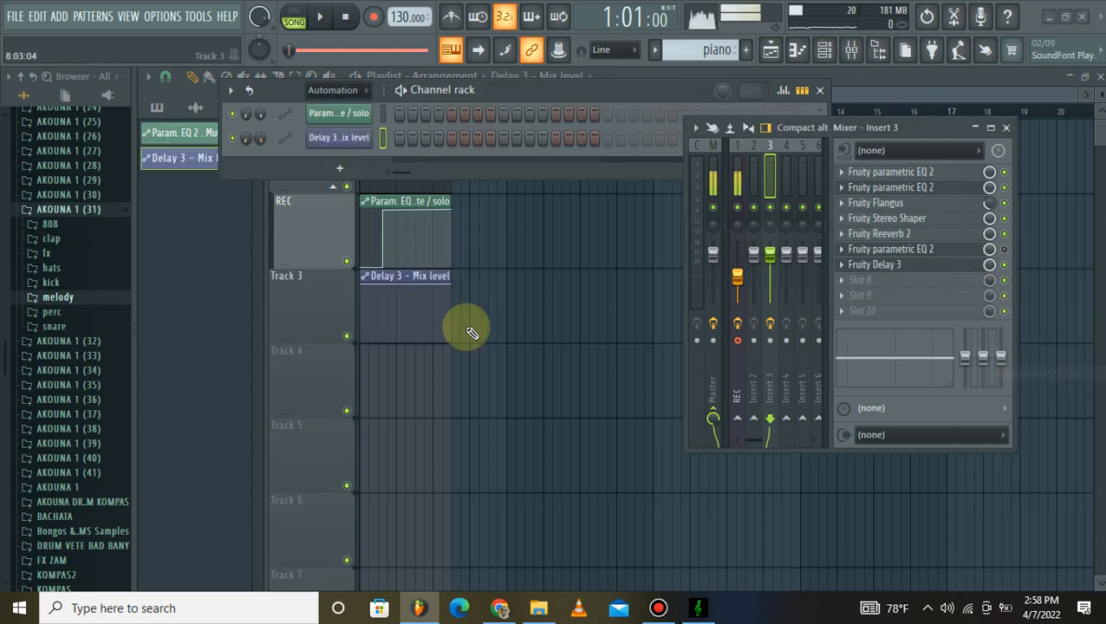
right_click(579, 256)
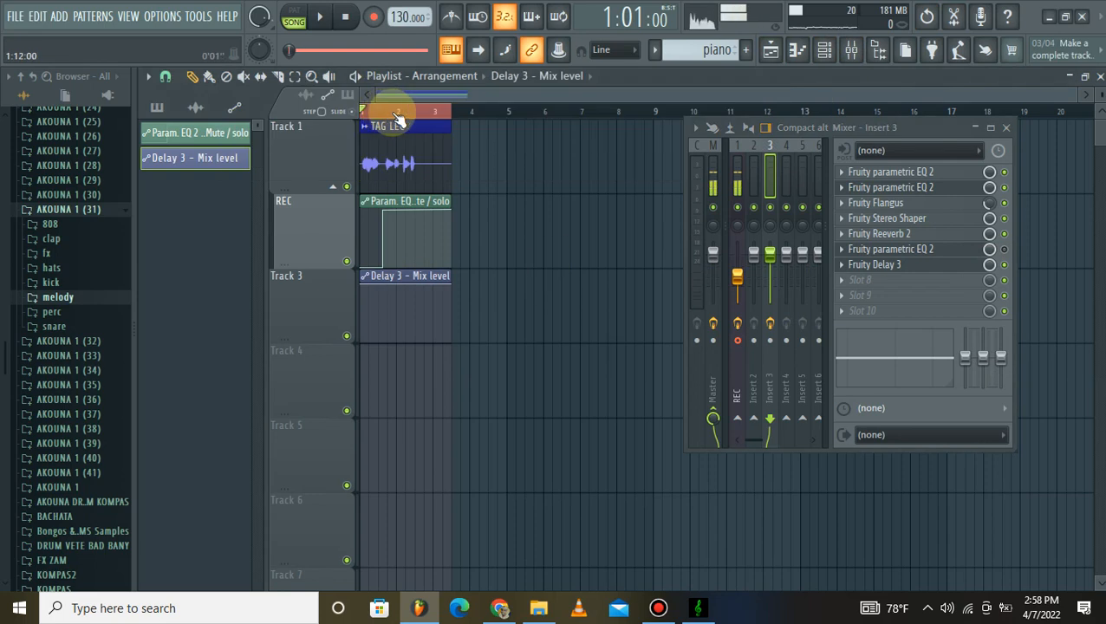
scroll(399, 118, "up", 4)
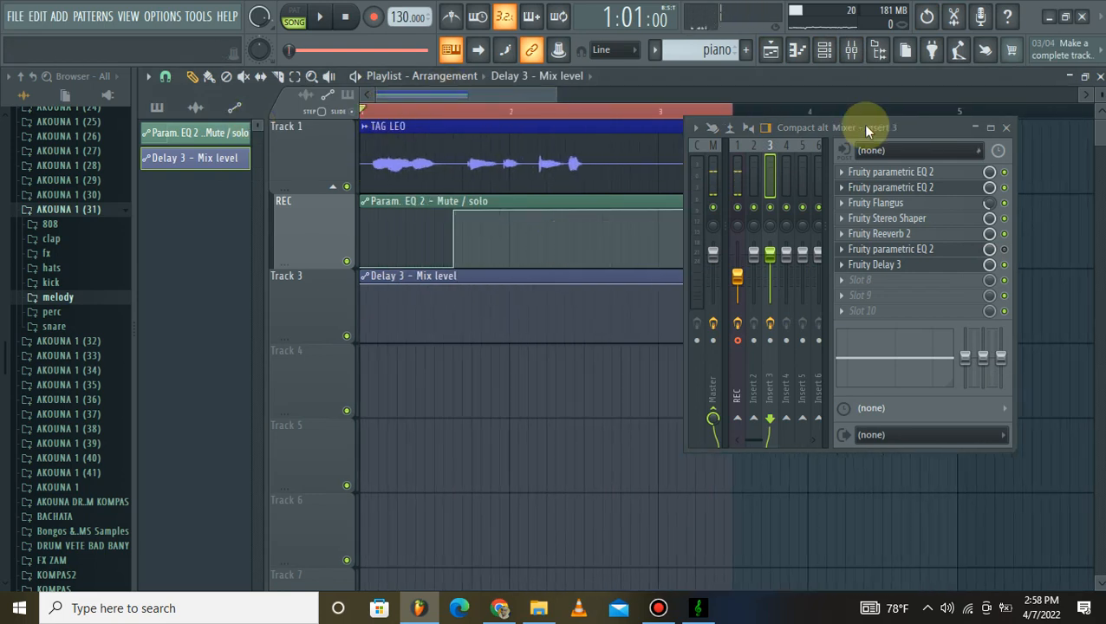
Reshape the Delay 3 mix level automation into a curve rising from 0% at bar 1 to full at 1:11:00, checking it in playback.
left_click_drag(978, 150, 1071, 130)
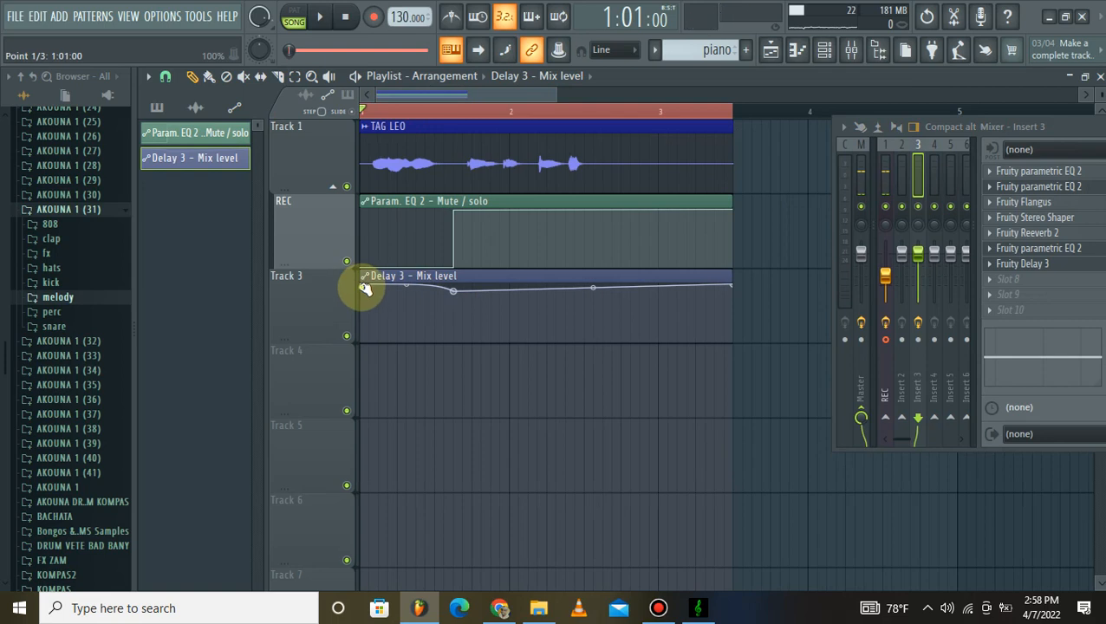
left_click_drag(363, 286, 360, 333)
left_click_drag(454, 292, 454, 275)
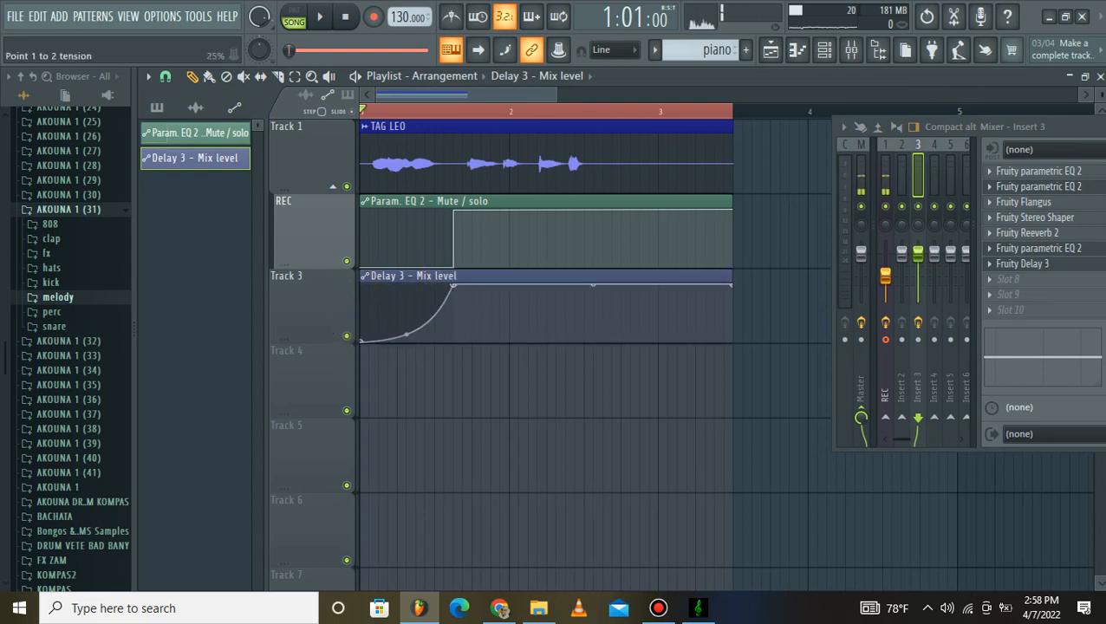
left_click_drag(406, 313, 367, 132)
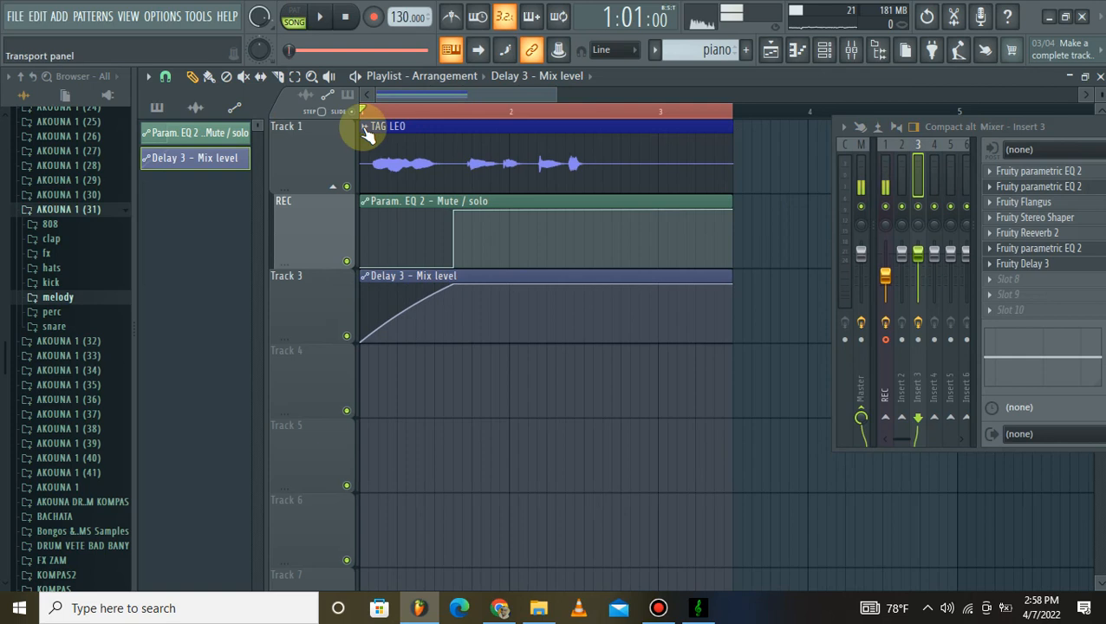
left_click(321, 18)
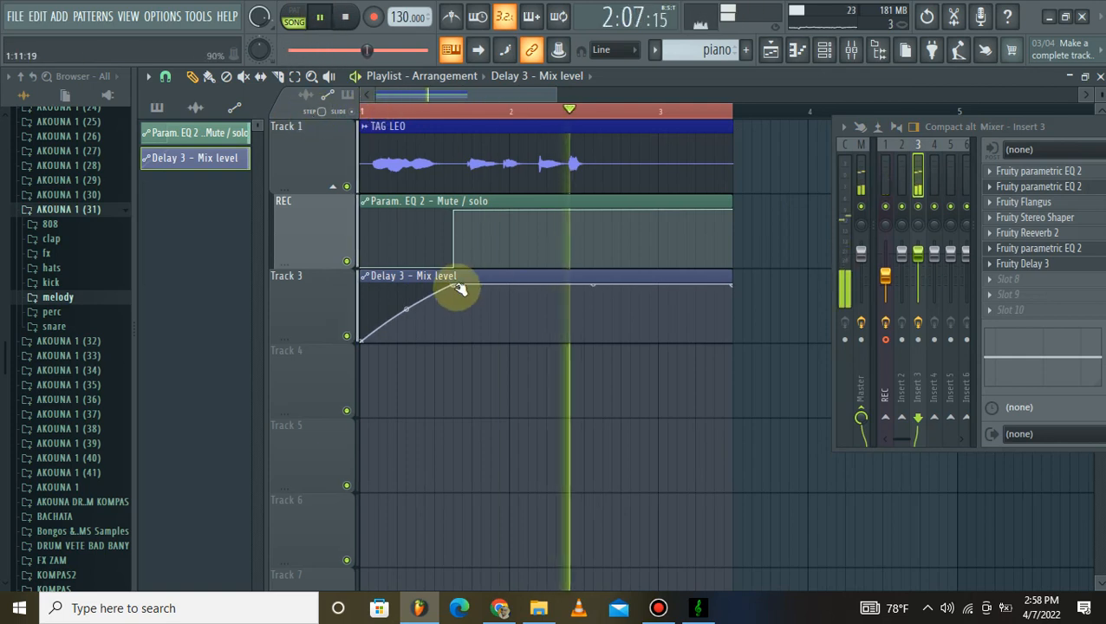
left_click_drag(454, 285, 456, 288)
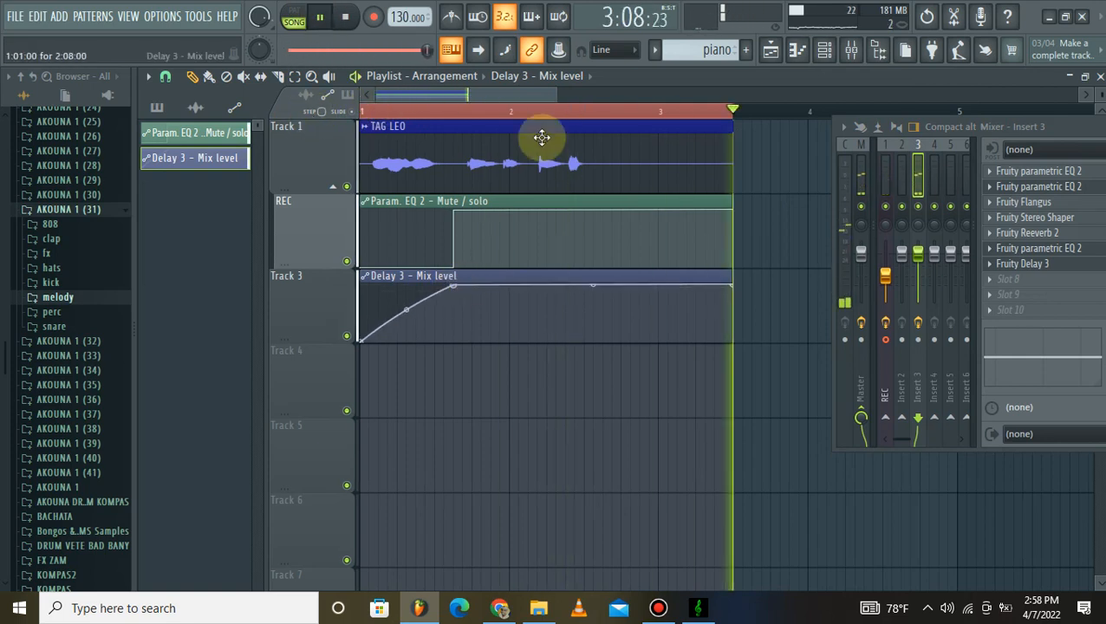
Set the tension of the mix level curve's opening rise to about 12% and replay the tag.
scroll(562, 117, "down", 4)
left_click_drag(1056, 128, 851, 108)
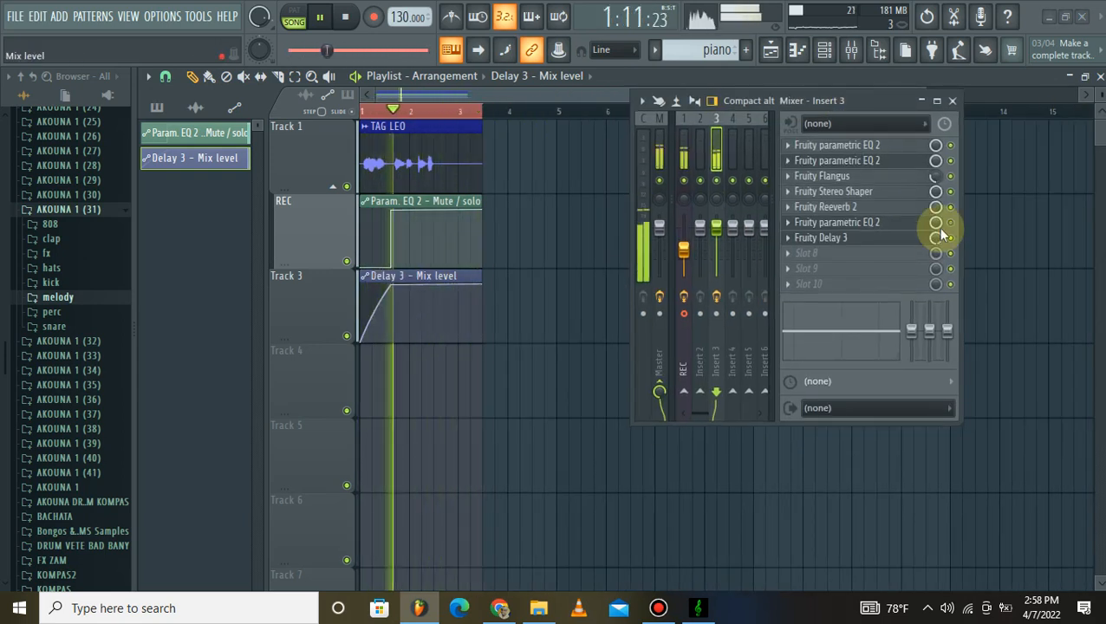
left_click(319, 16)
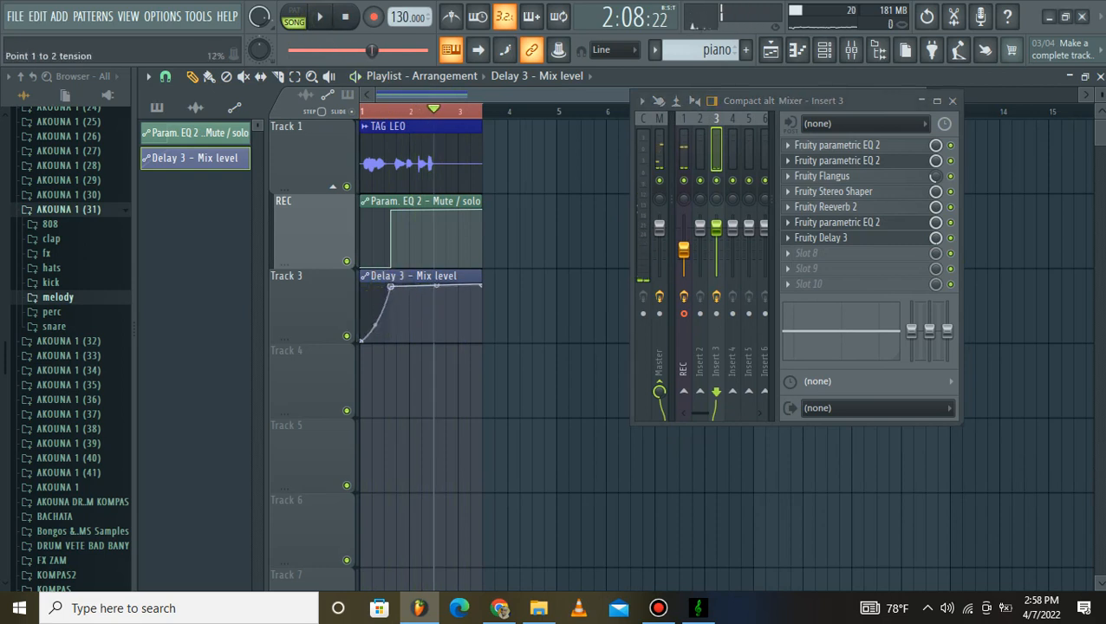
left_click(321, 19)
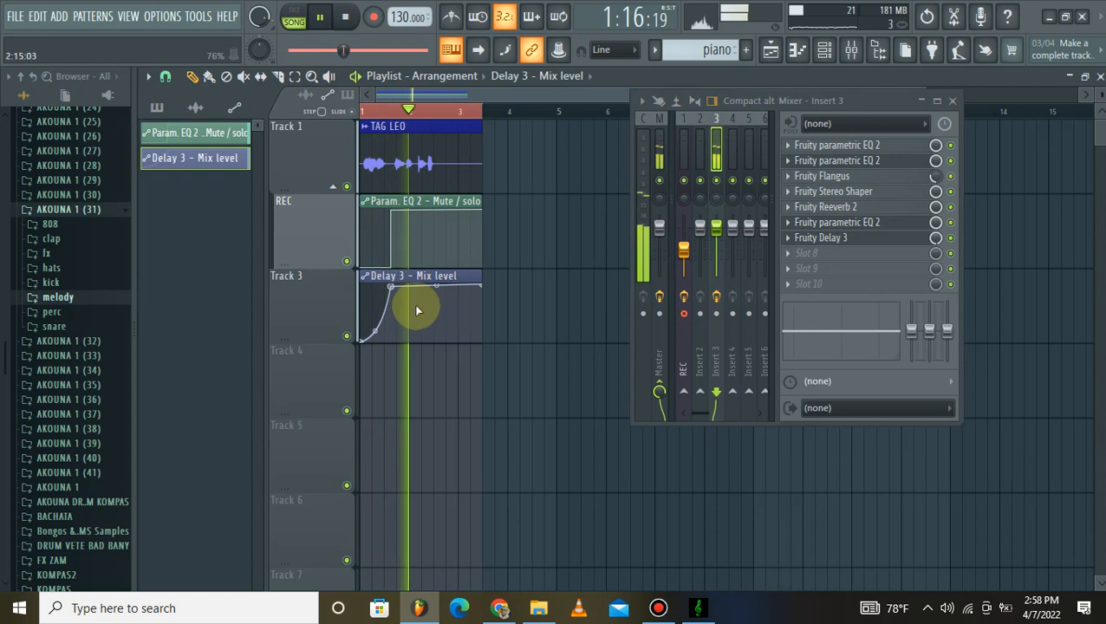
Add a point at 1:13:00 to the Delay 3 mix level curve, drop it and the end point to 0%, and play the result.
left_click_drag(399, 307, 395, 362)
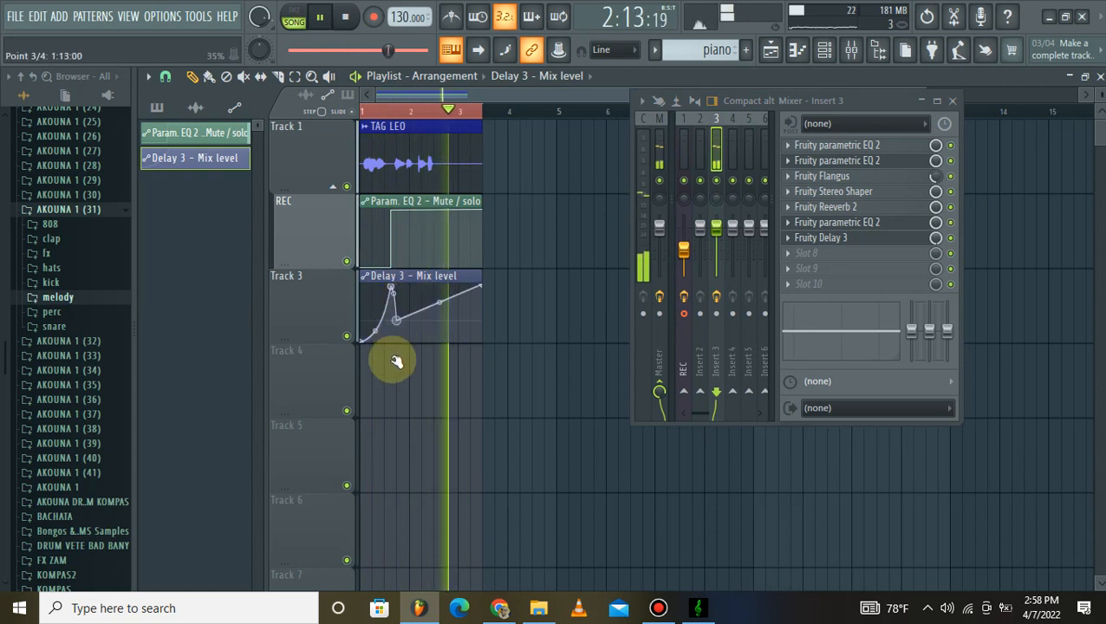
left_click(486, 316)
right_click(493, 284)
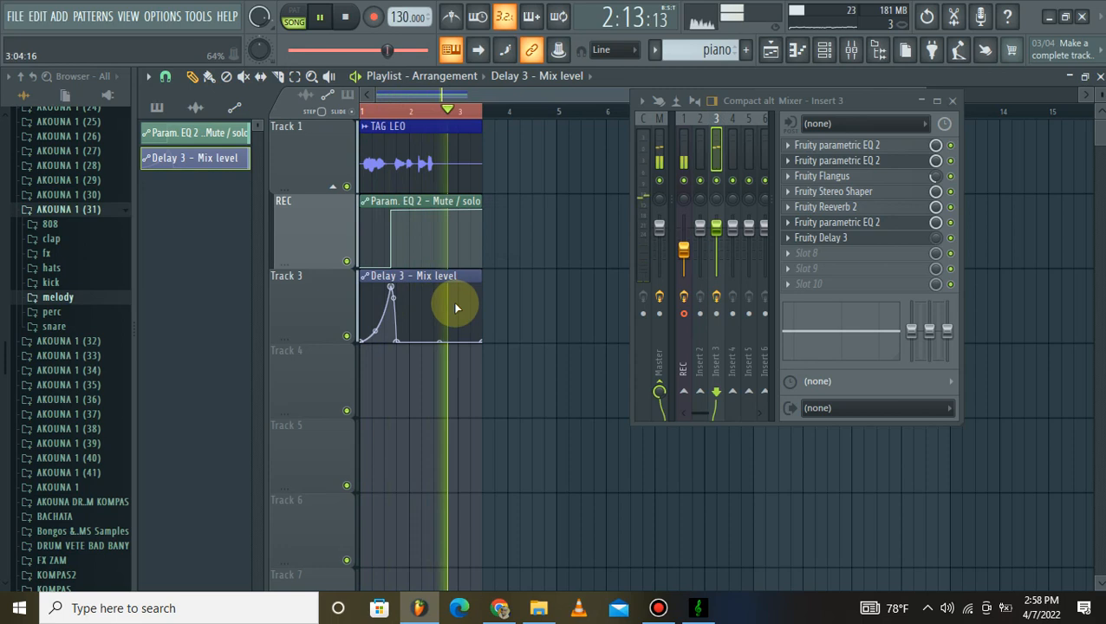
key("space")
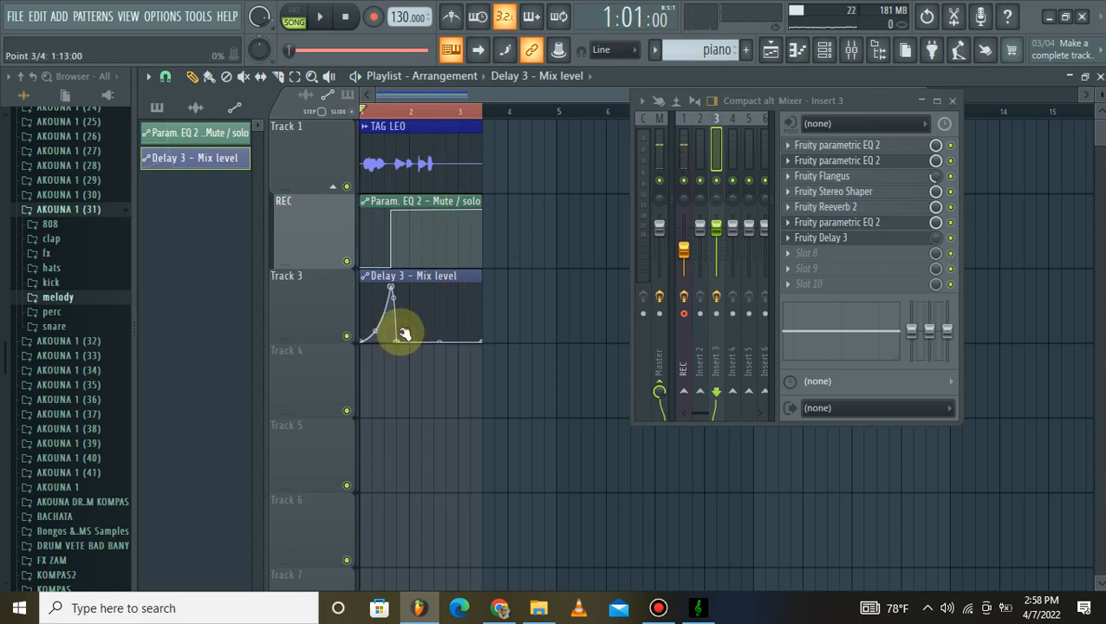
Raise the 1:13:00 automation point slightly above zero and lower the peak at 1:11:00, checking both changes in playback.
left_click_drag(404, 333, 396, 332)
key("space")
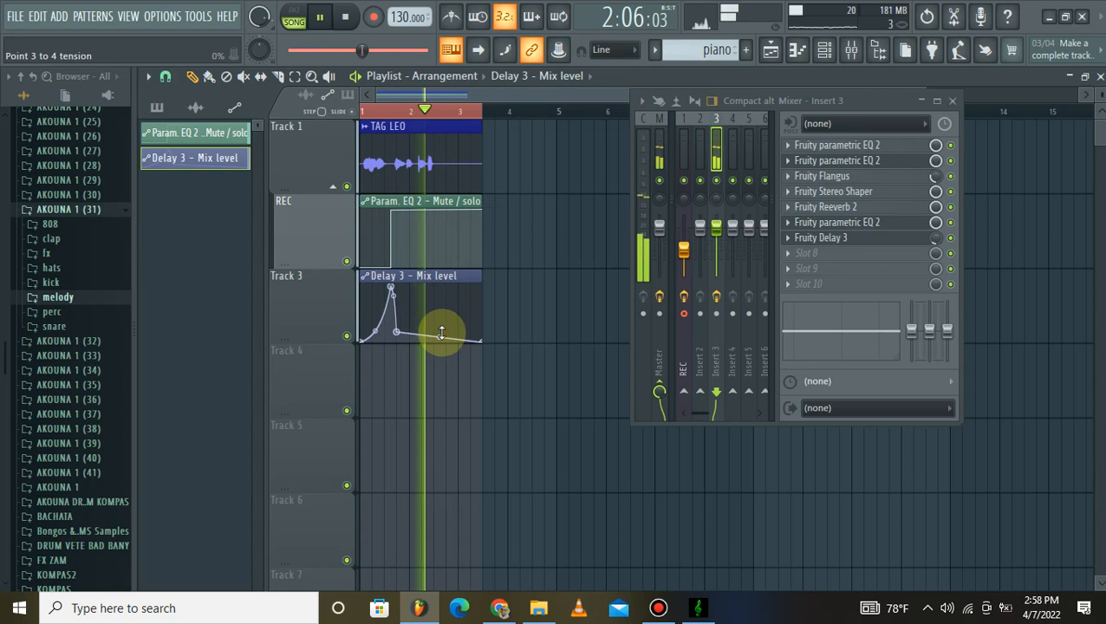
key("space")
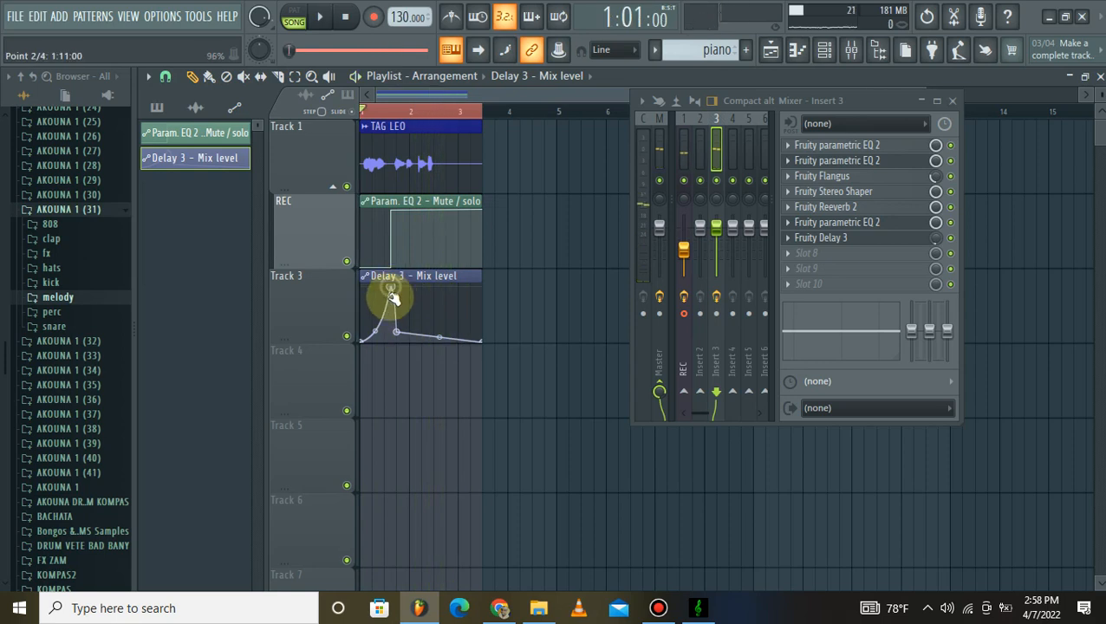
key("space")
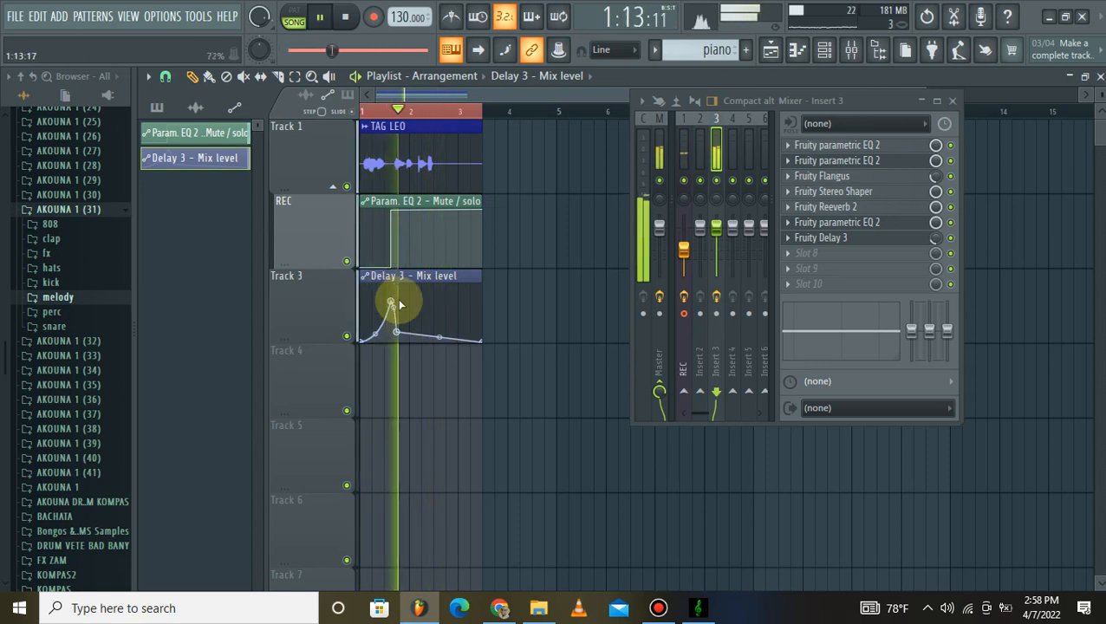
key("space")
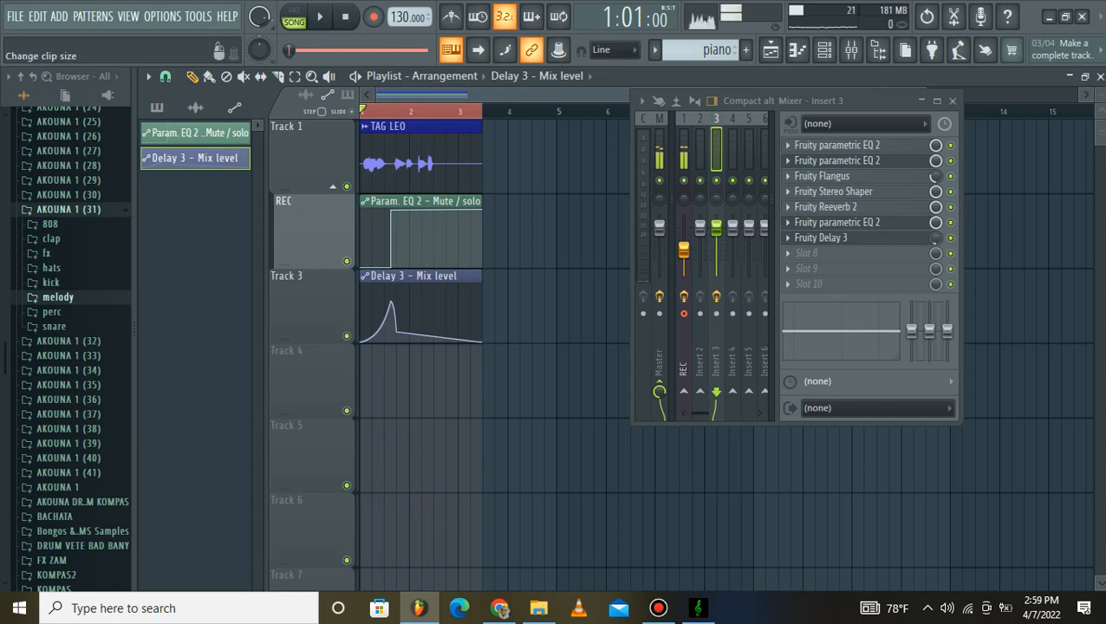
Play the tag repeatedly to check the combined EQ and delay automation.
left_click_drag(1099, 120, 1099, 143)
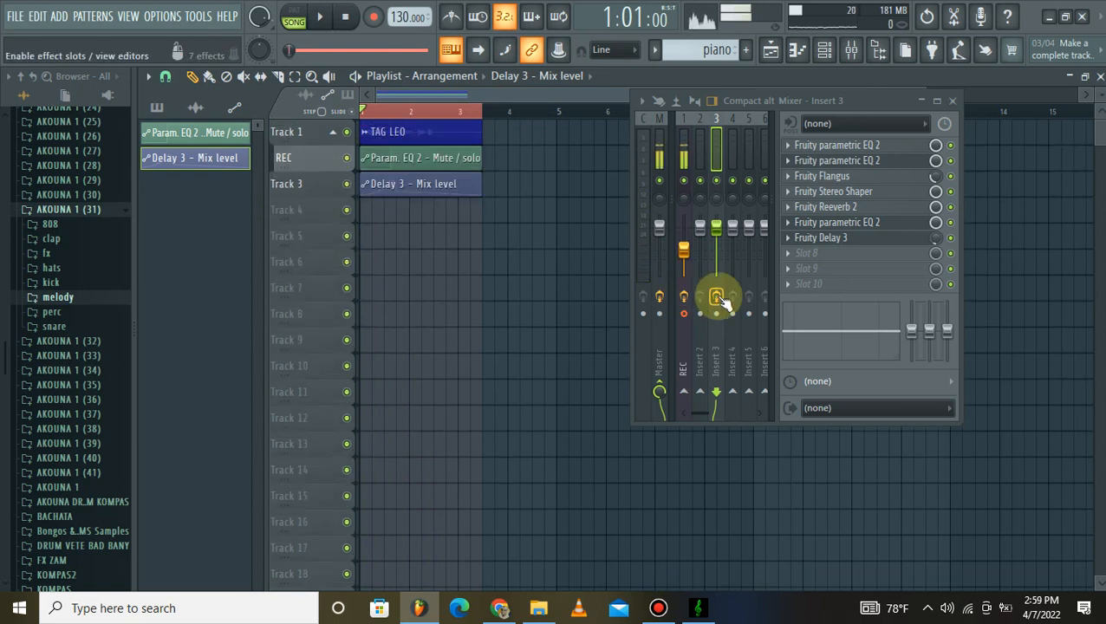
key("space")
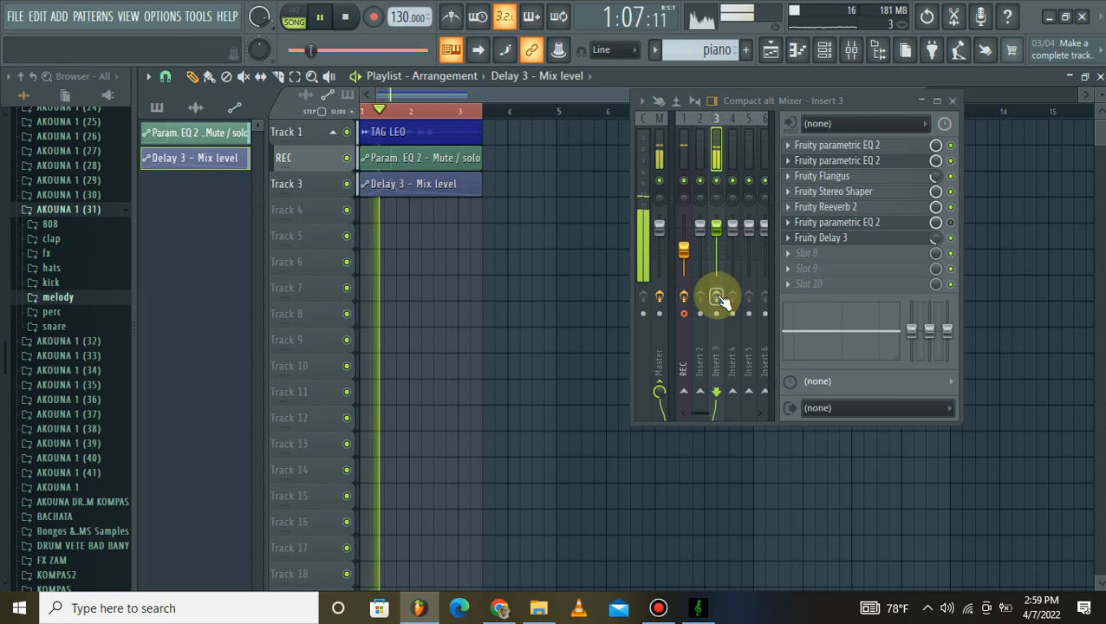
key("space")
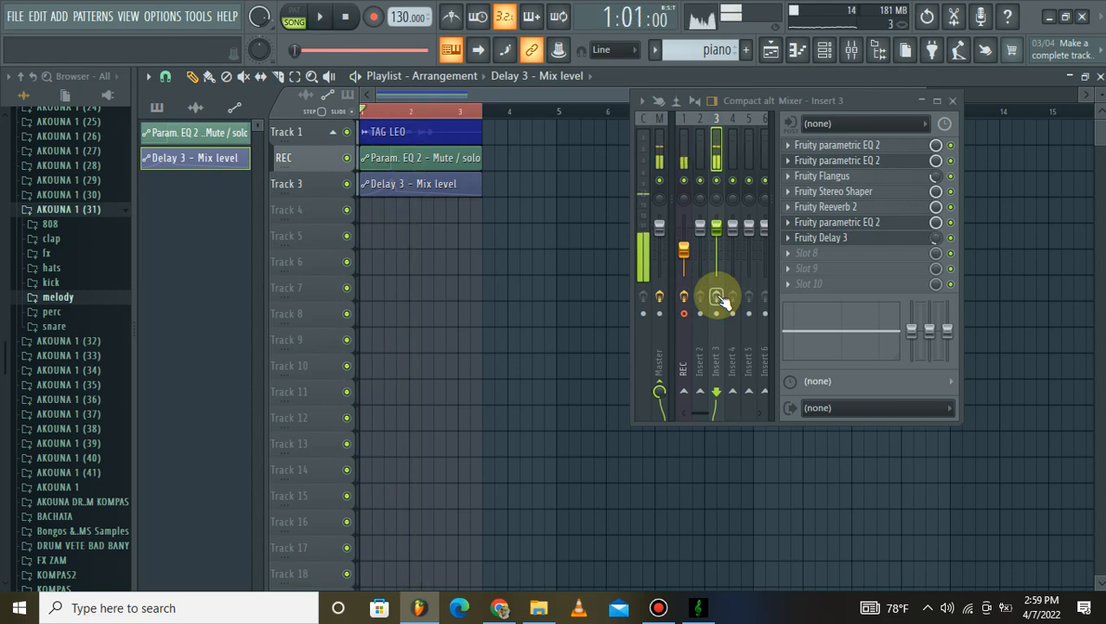
key("space")
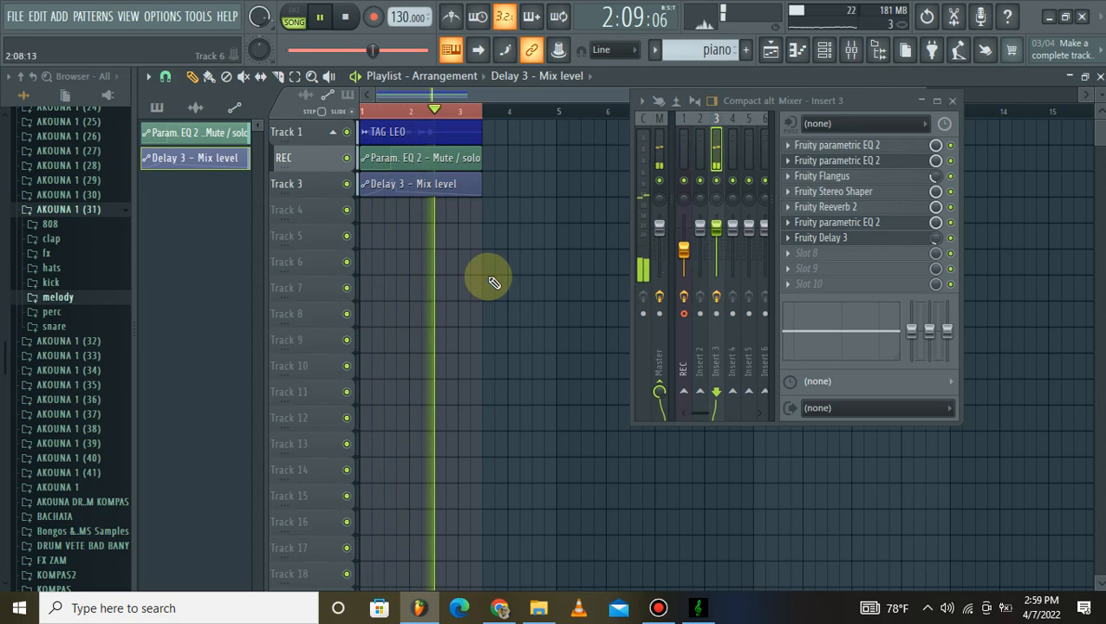
key("space")
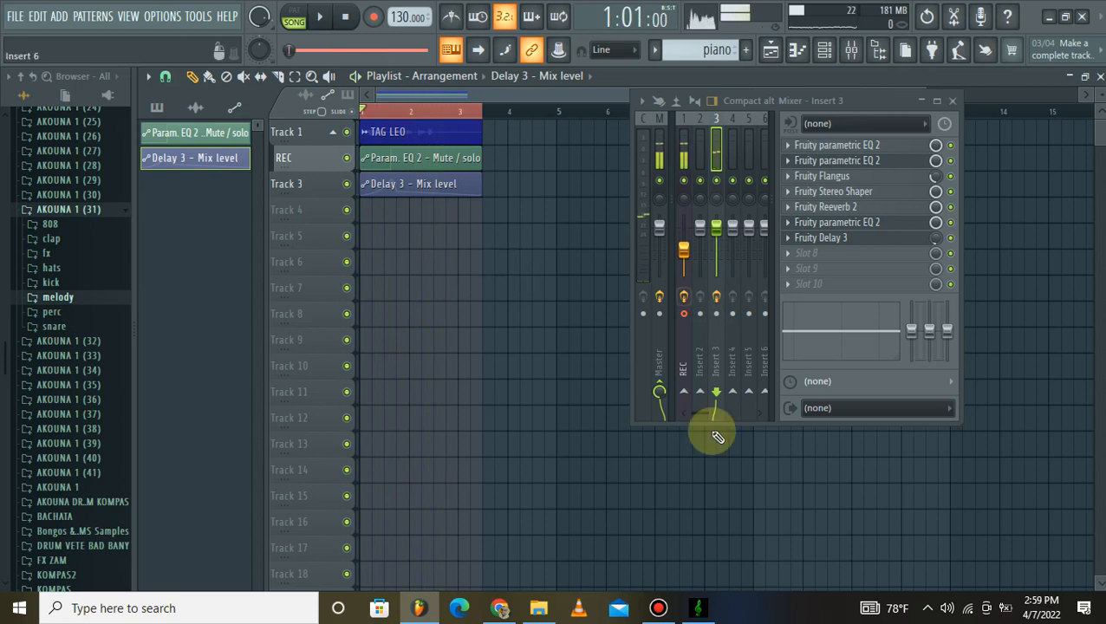
left_click(664, 612)
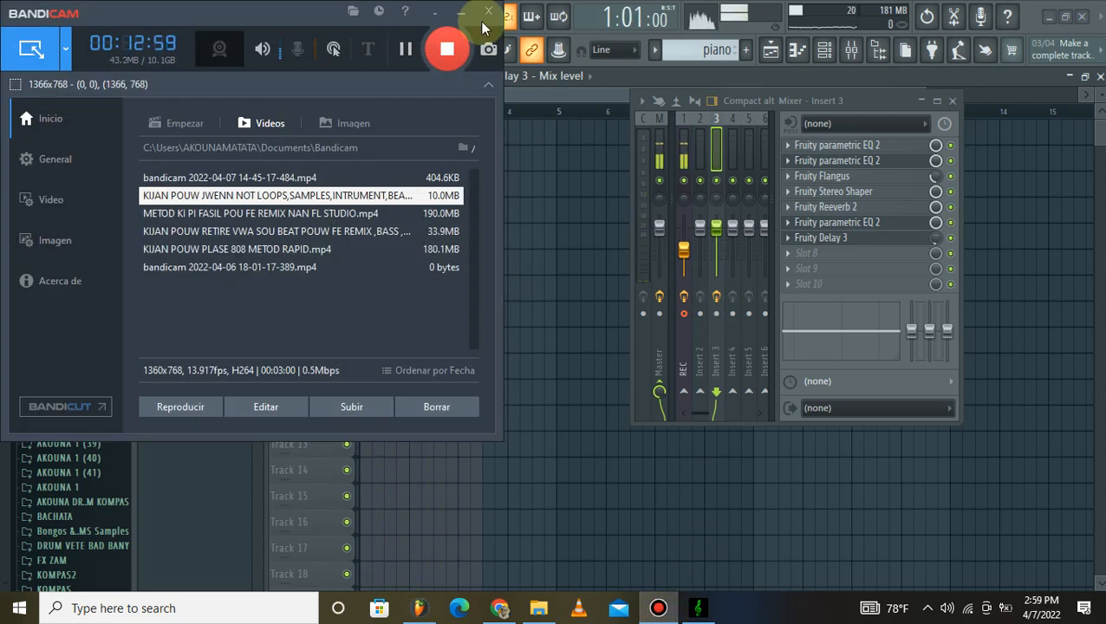
left_click(463, 14)
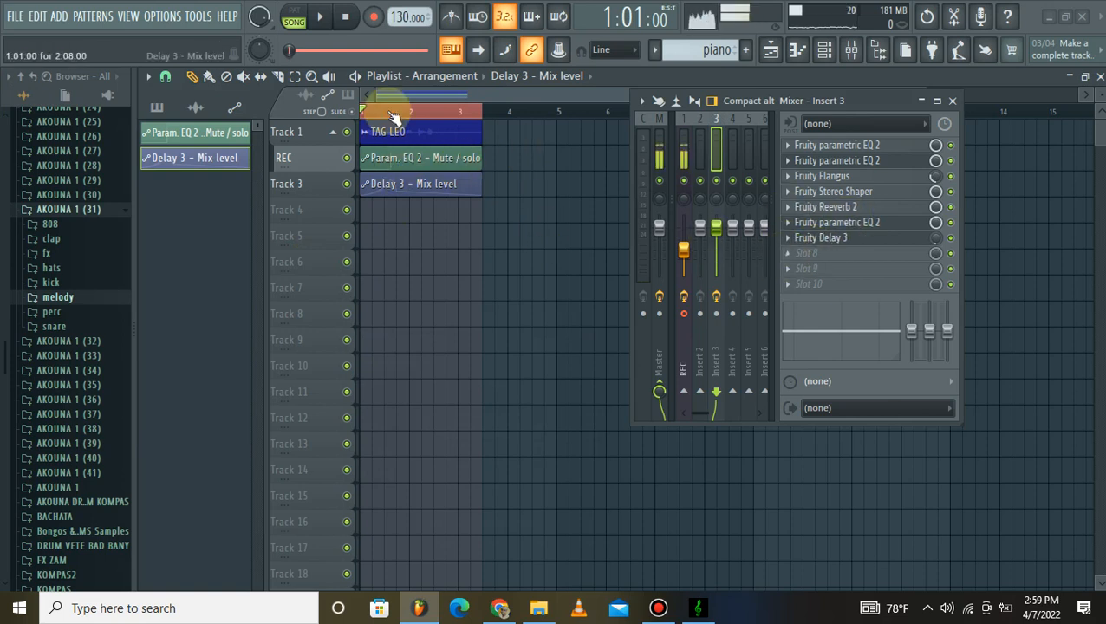
Load Gross Beat into effect slot 8 of mixer Insert 3.
left_click_drag(1100, 110, 1099, 139)
left_click(788, 255)
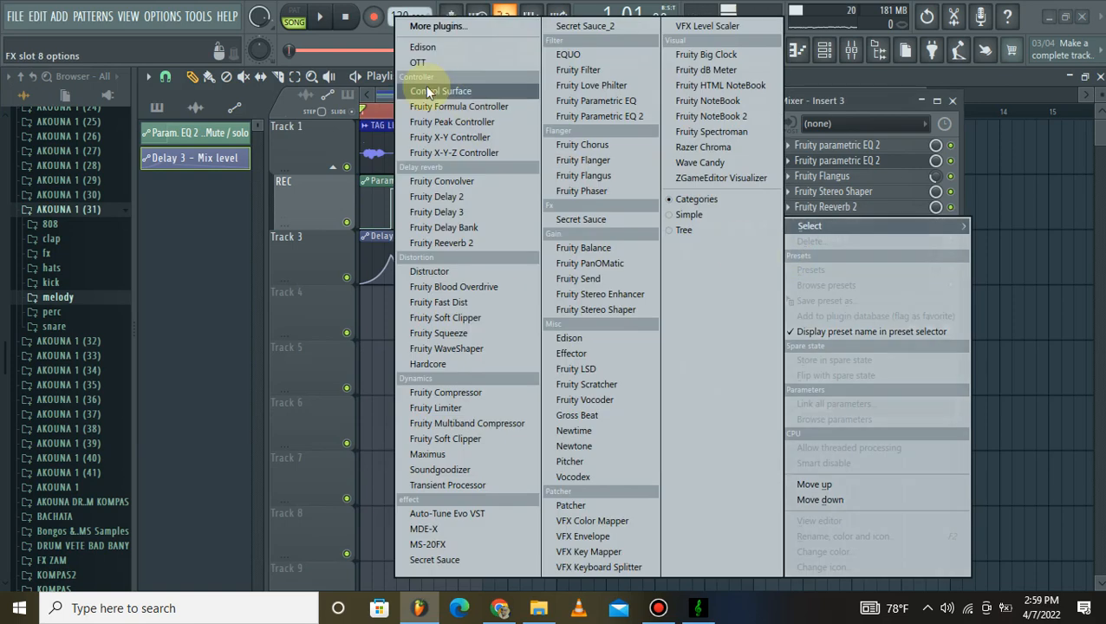
left_click(435, 211)
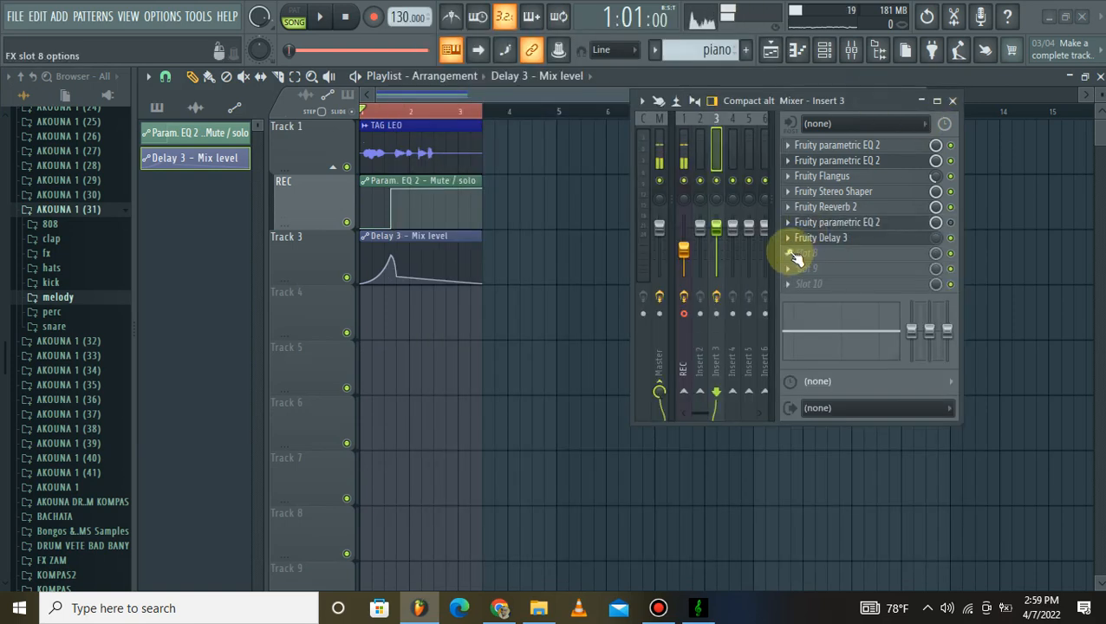
right_click(788, 253)
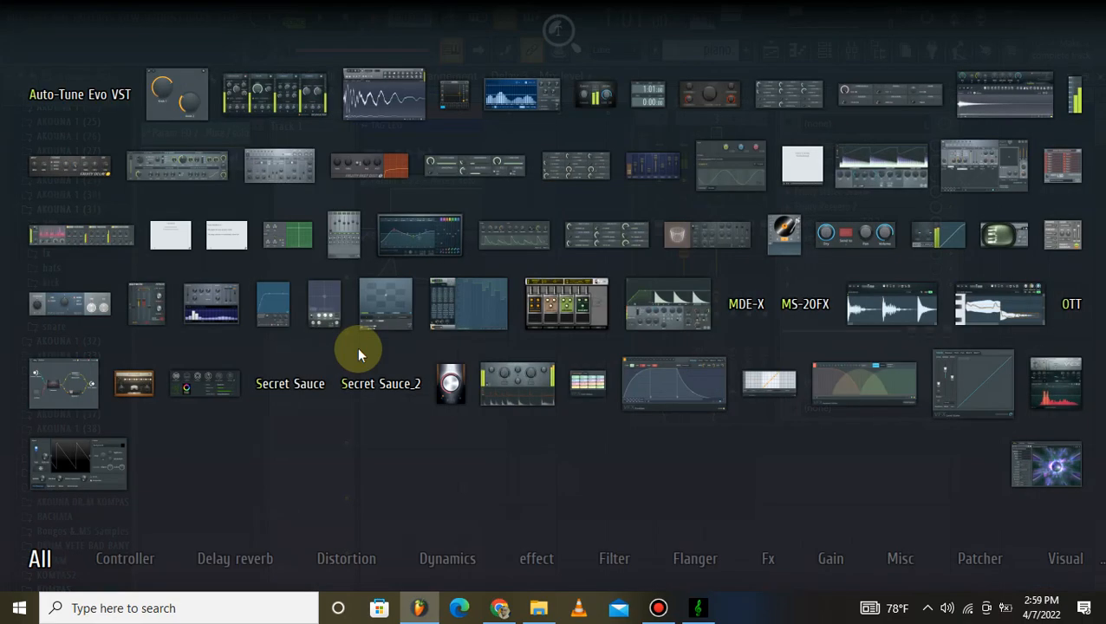
left_click(453, 300)
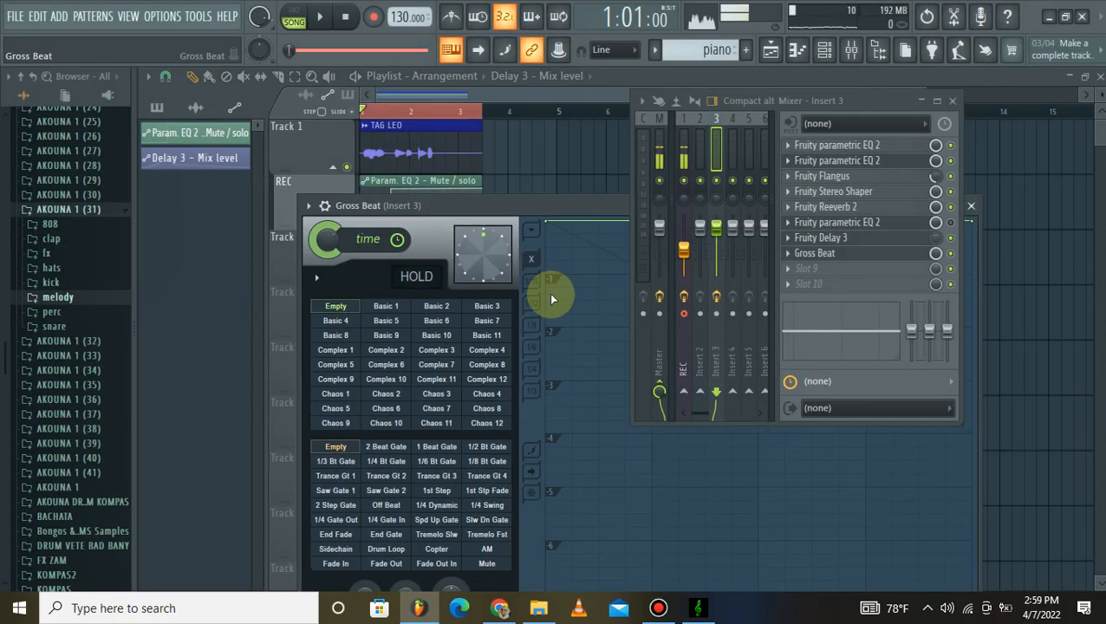
Audition Gross Beat's Complex 2 time pattern on the tag, and load the Momentary preset.
key("space")
left_click(385, 349)
key("space")
left_click(308, 206)
mouse_move(435, 272)
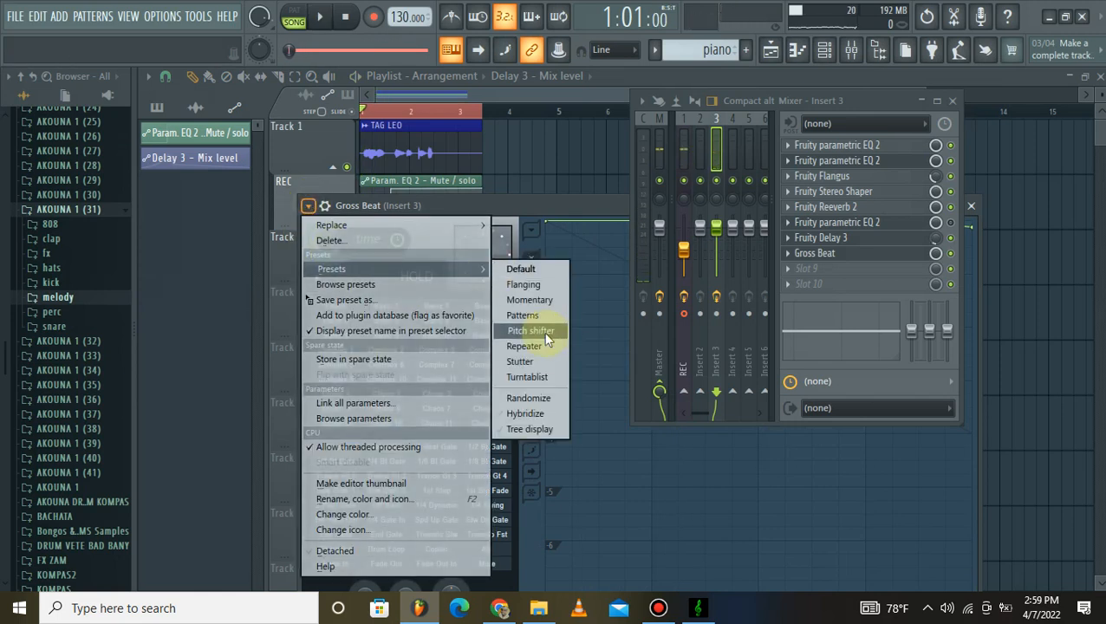
left_click(530, 300)
Audition Gross Beat's 1/4 Rpt Swng, Trip Scratch and Vinyl Stop time patterns on the tag.
left_click(436, 364)
key("space")
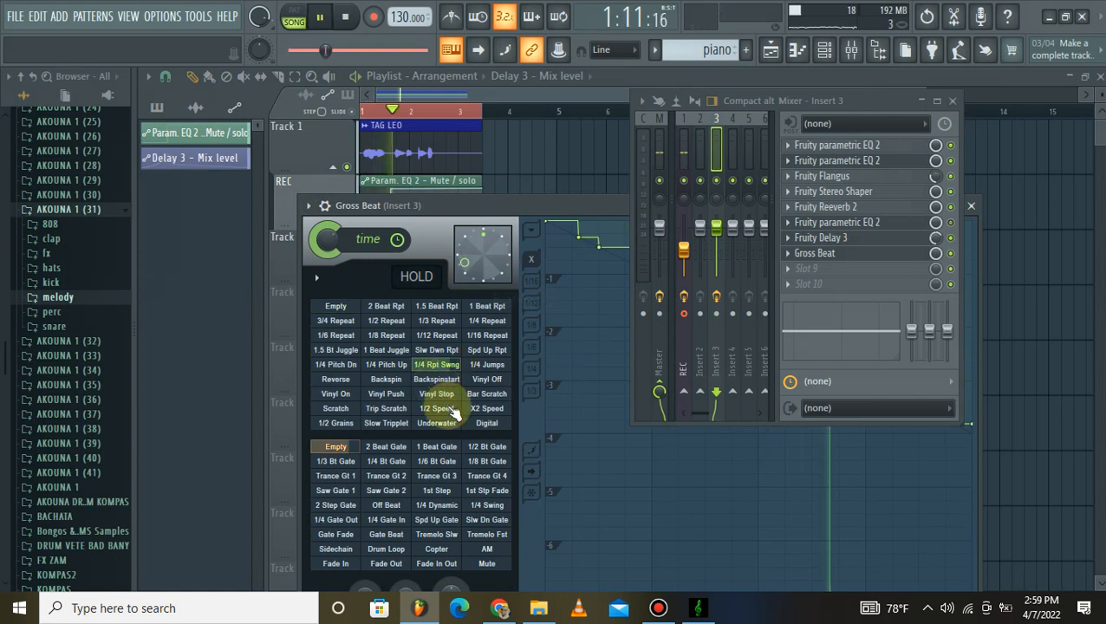
left_click(385, 408)
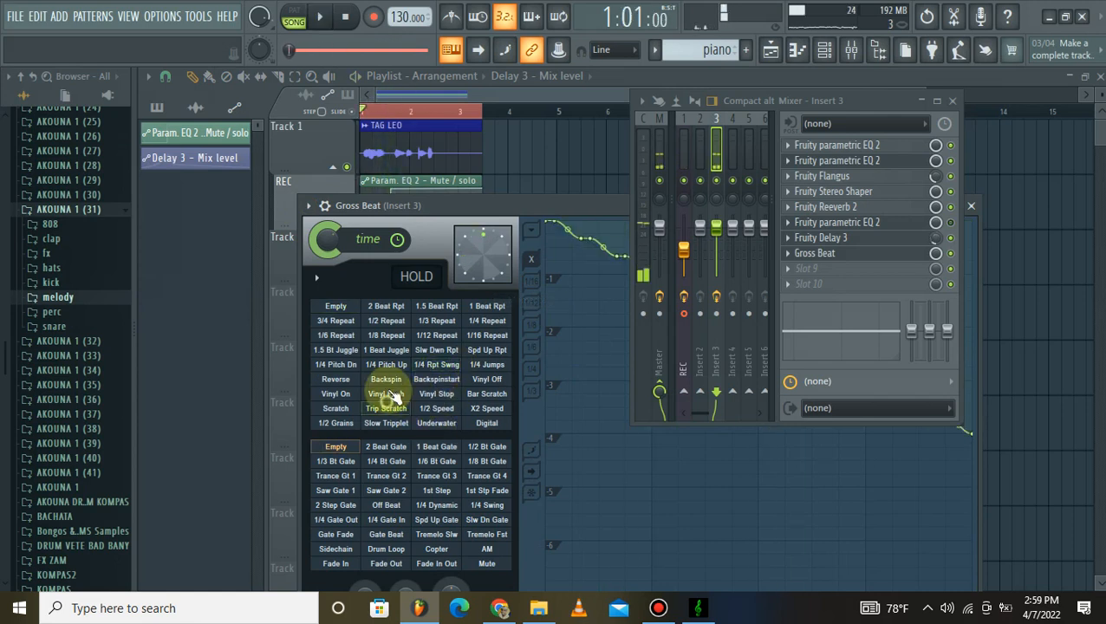
left_click(437, 395)
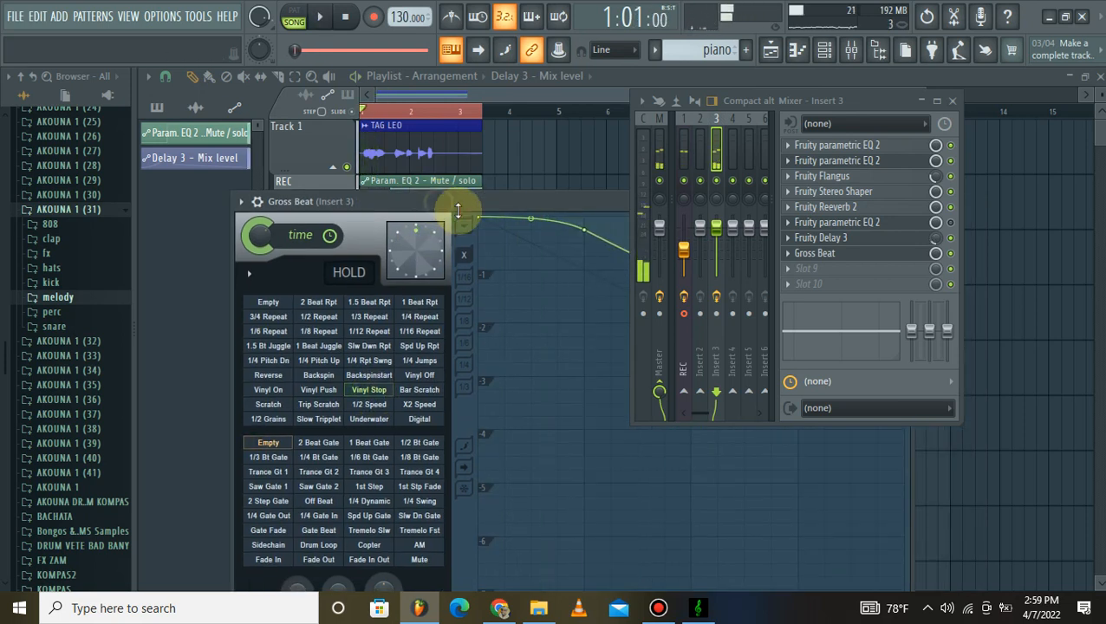
Audition Gross Beat's Spd Up Gate and Off Beat volume patterns and select 1/4 Dynamic.
left_click_drag(457, 204, 421, 145)
left_click(411, 464)
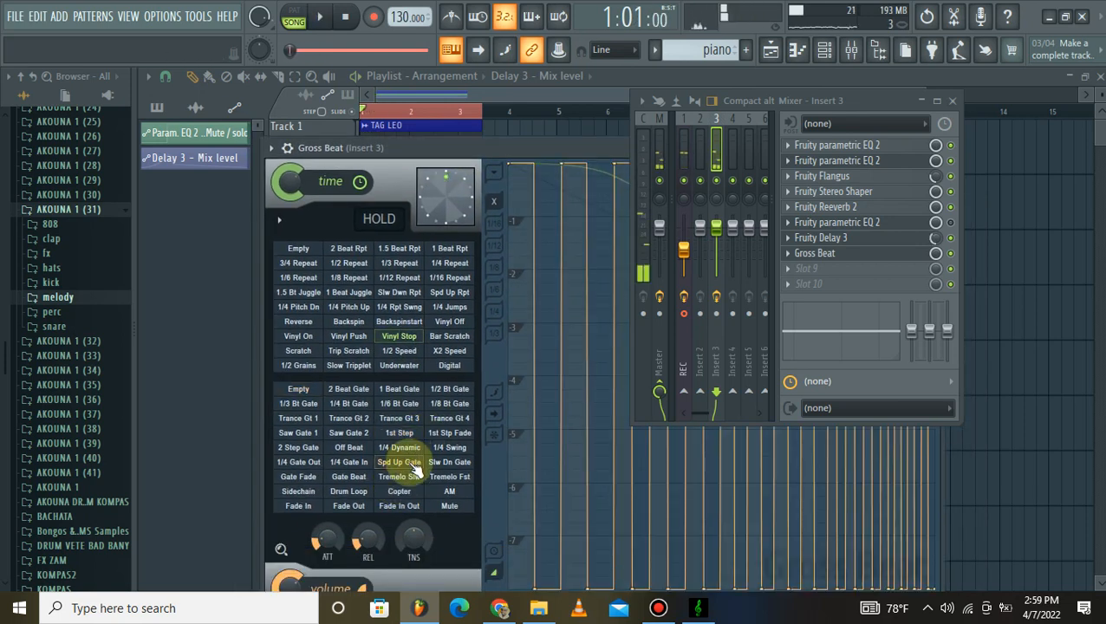
left_click(327, 457)
left_click(348, 447)
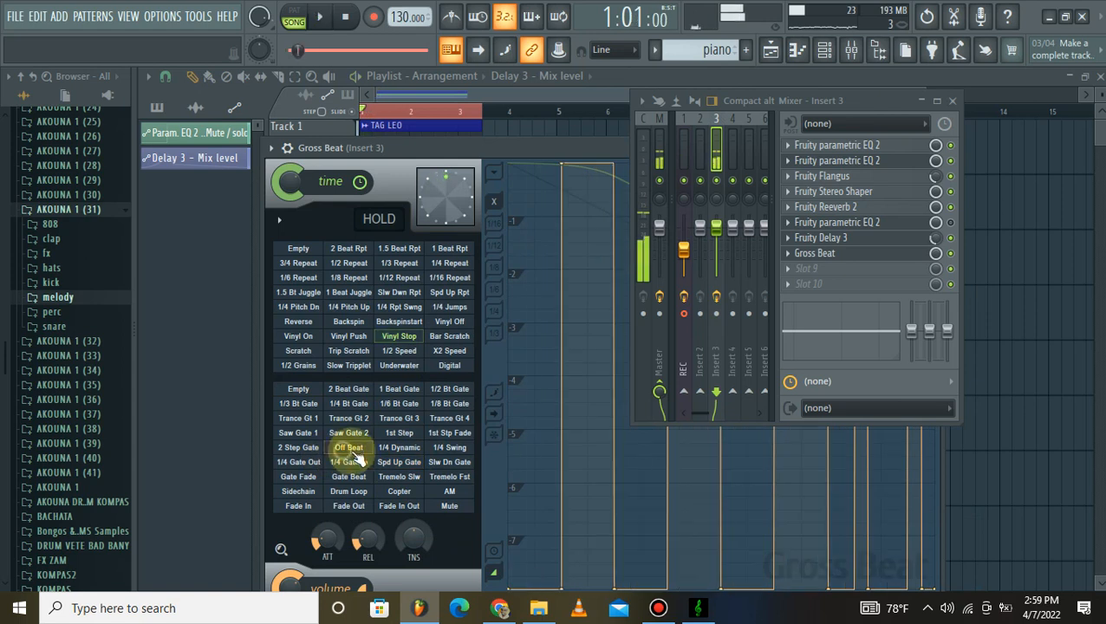
left_click(409, 451)
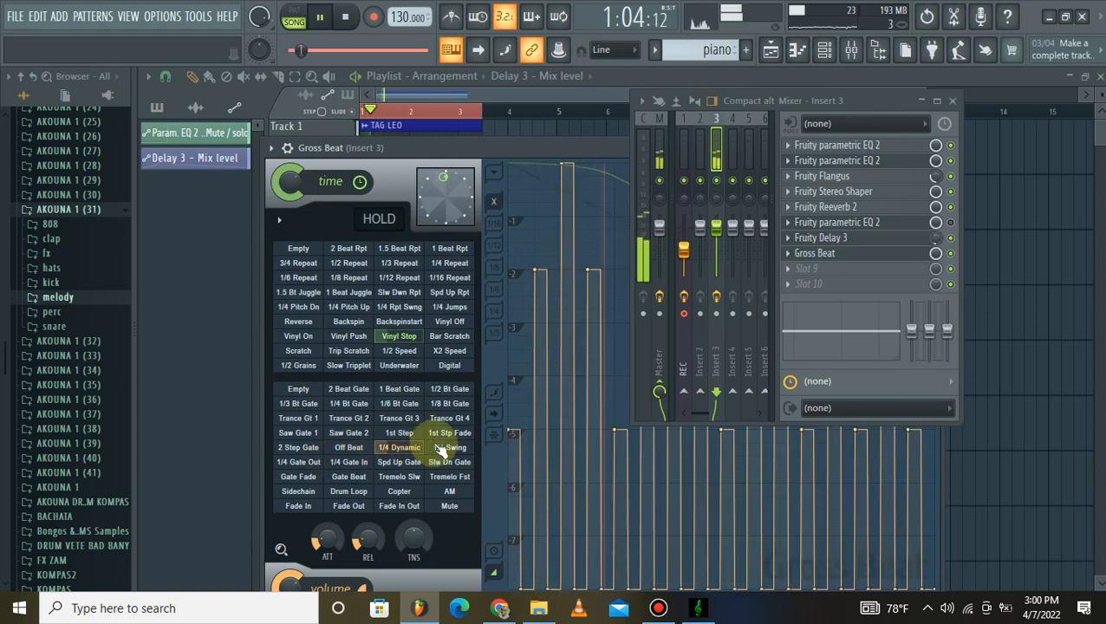
Audition Gross Beat's 1/4 Jumps, 1/4 Repeat and 1/12 Repeat time patterns on the tag, and select 2 Beat Rpt.
left_click(443, 309)
key("space")
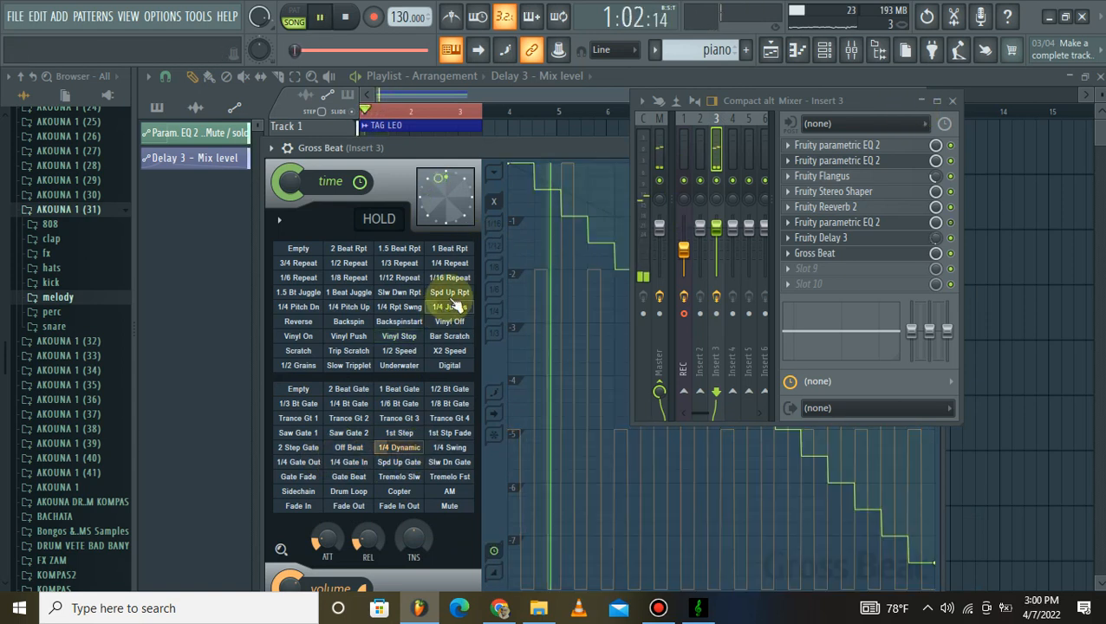
left_click(446, 266)
left_click(398, 264)
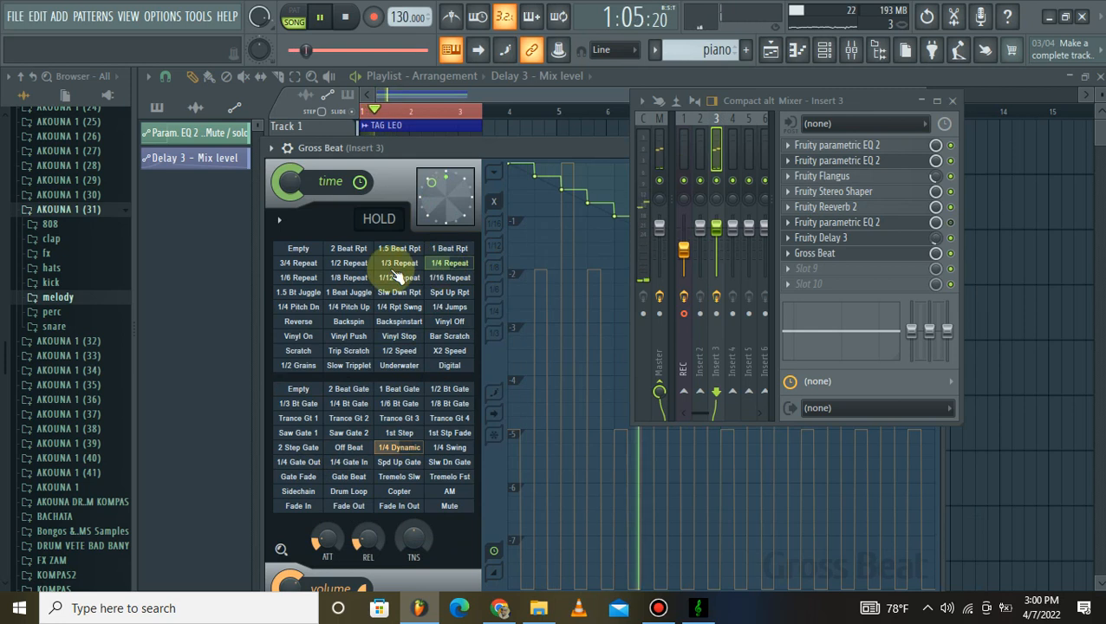
left_click(398, 278)
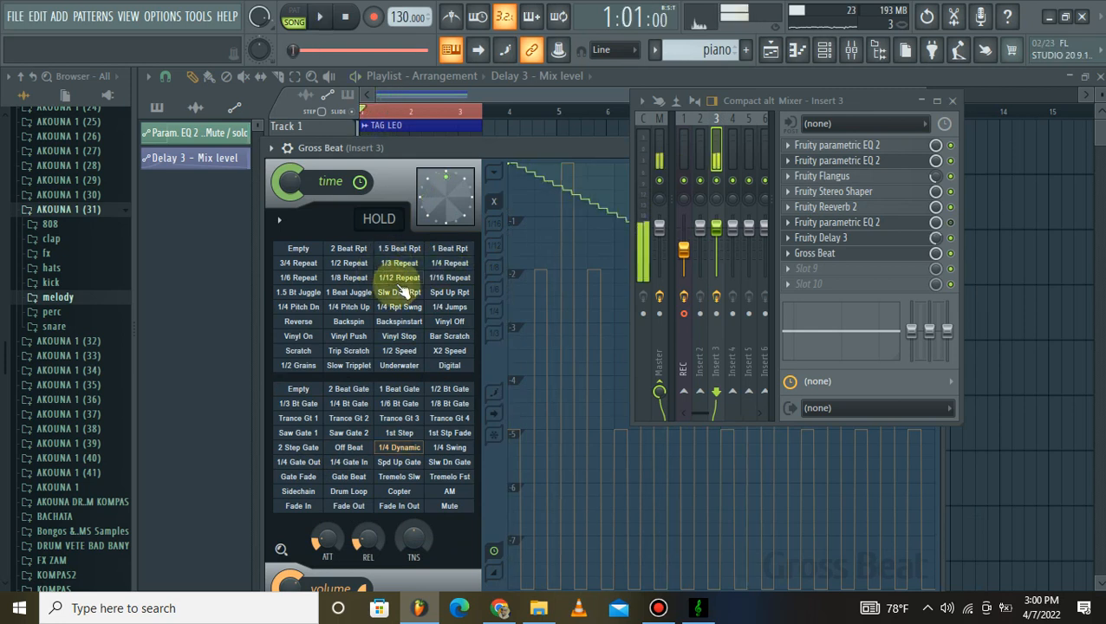
left_click(354, 249)
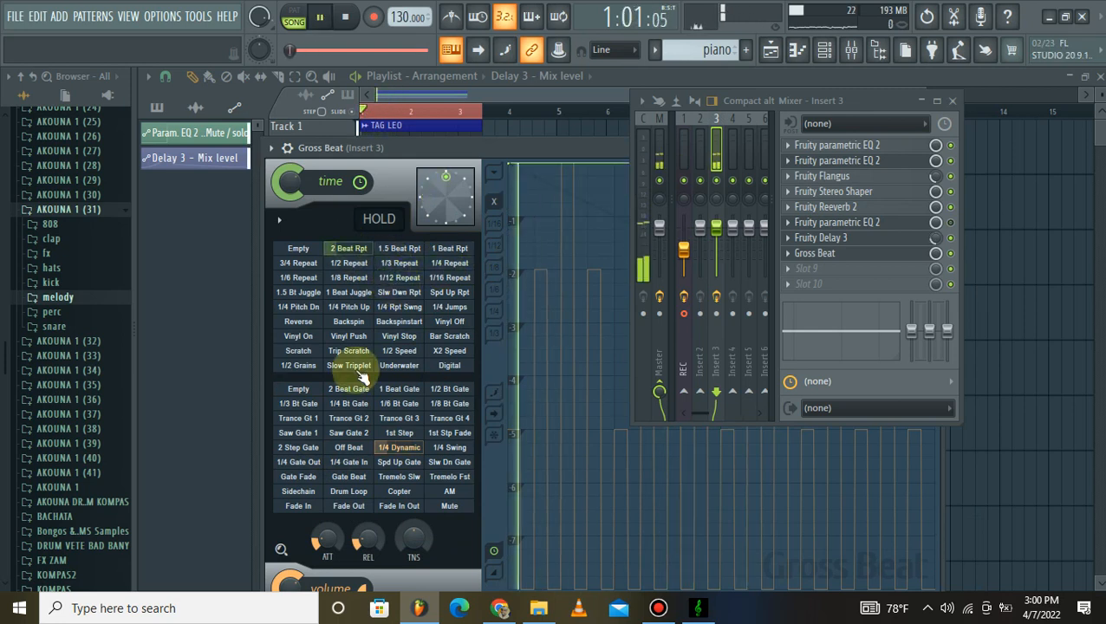
key("space")
Create an automation clip for the mix level of Gross Beat on mixer Insert 3.
left_click_drag(378, 148, 162, 175)
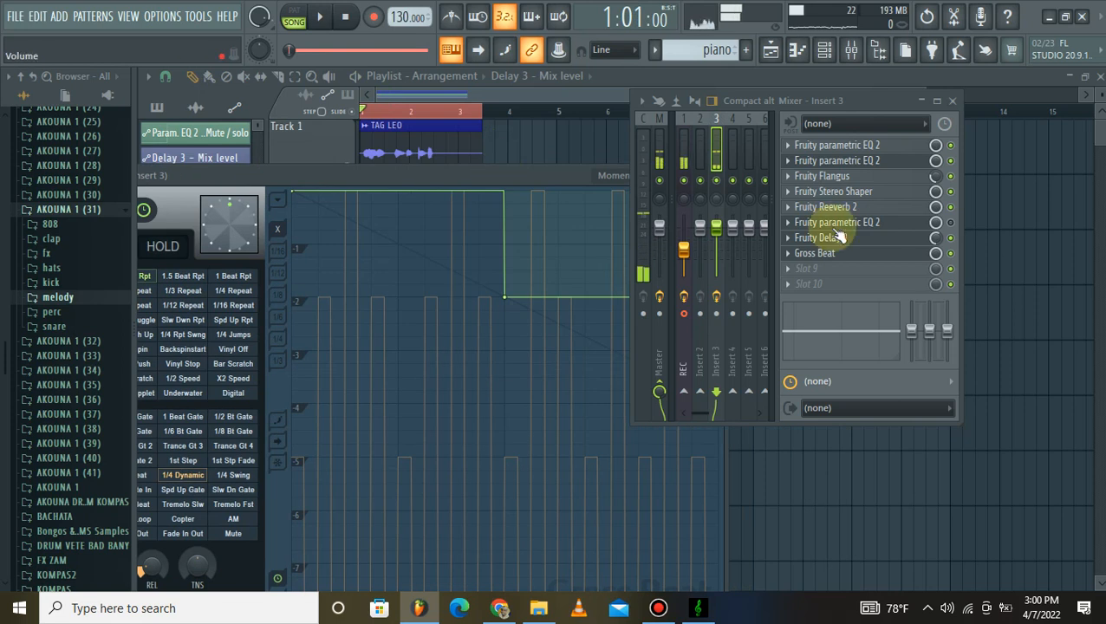
right_click(934, 255)
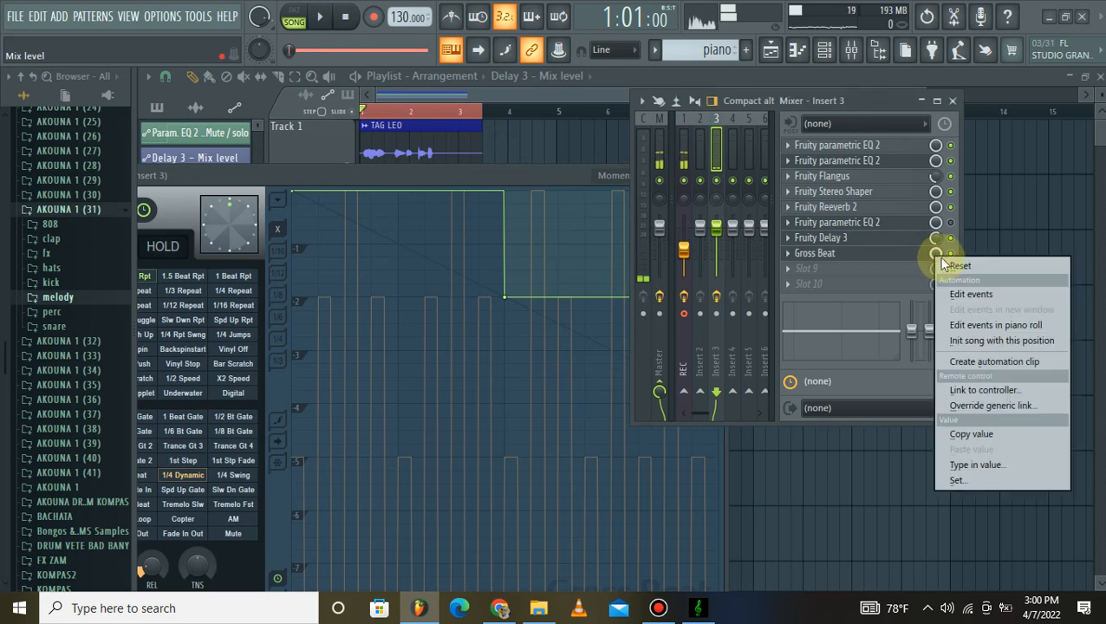
left_click(982, 368)
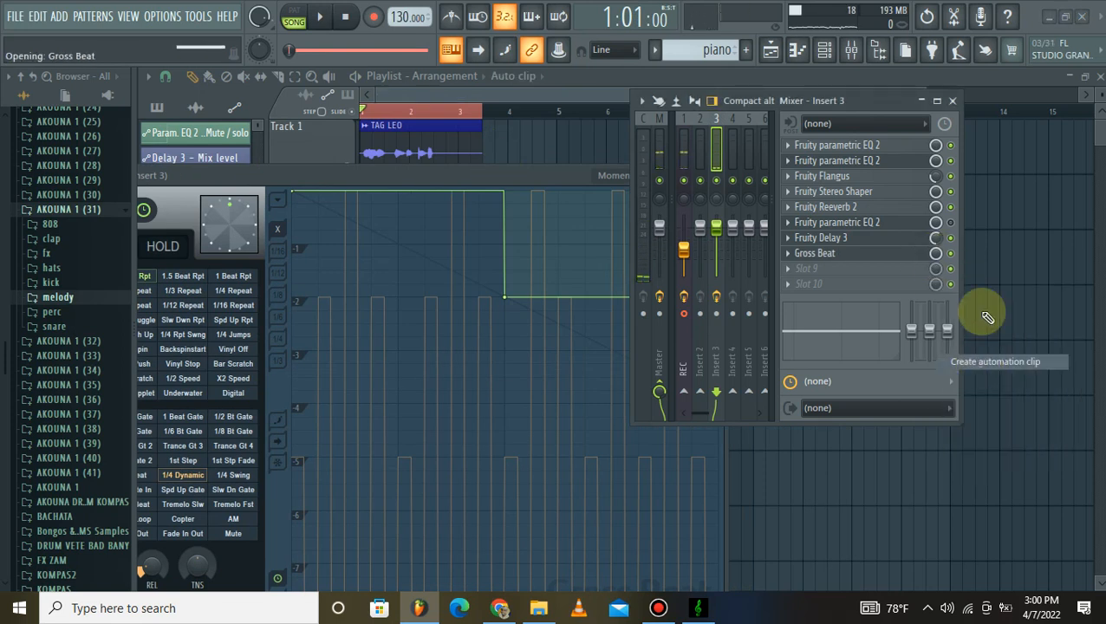
scroll(426, 91, "up", 4)
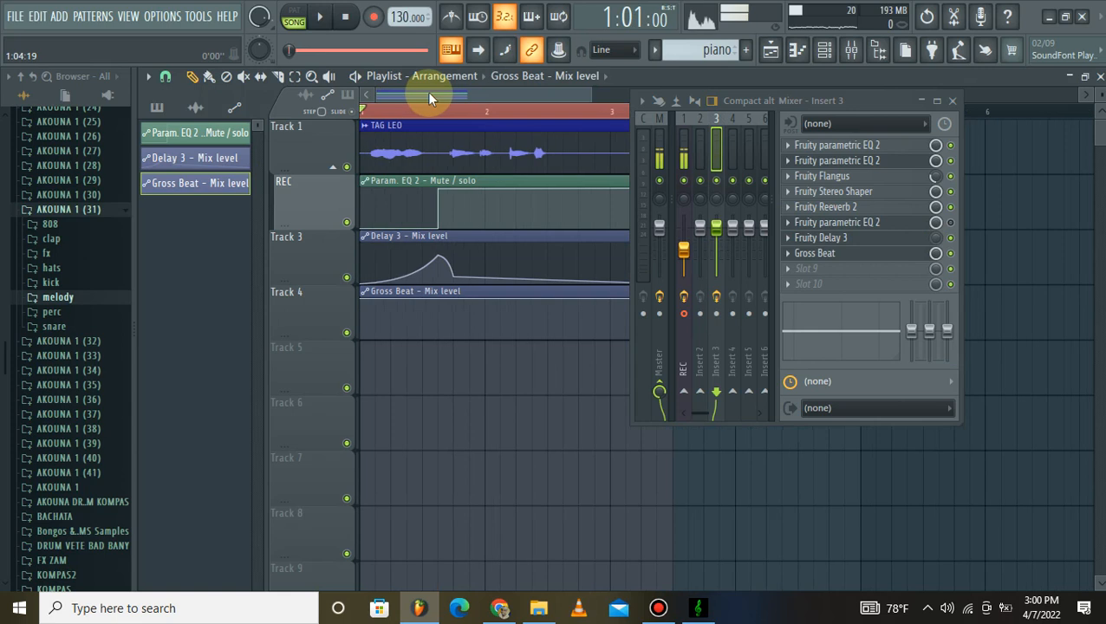
Lower the start of the Gross Beat mix-level automation close to zero, bend it to rise mainly at the end, and audition it.
left_click_drag(362, 300, 359, 331)
scroll(486, 116, "down", 4)
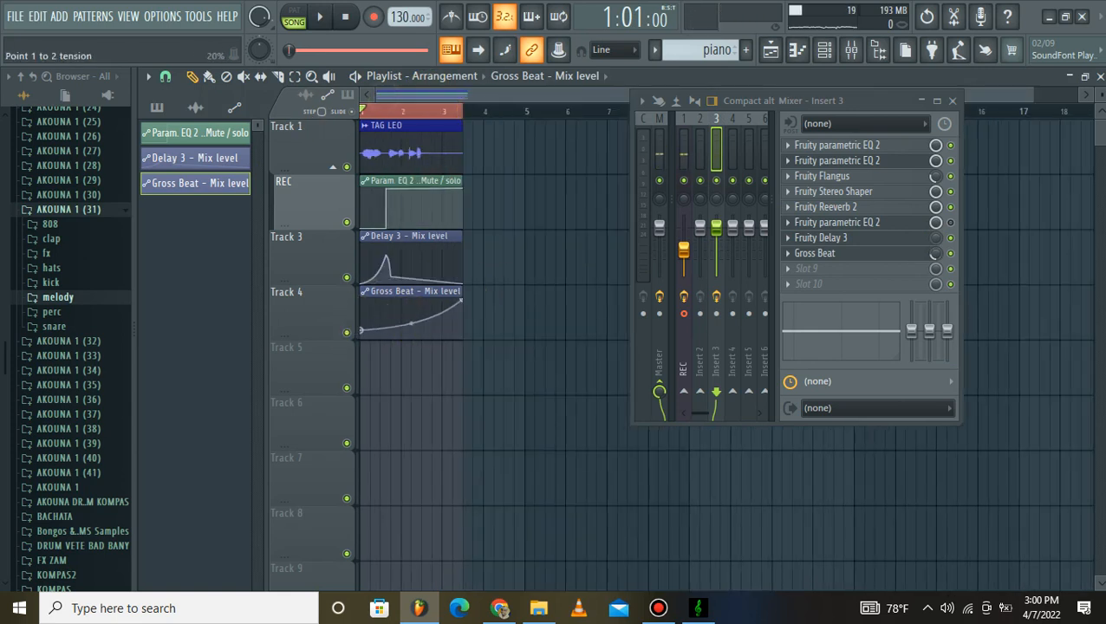
left_click_drag(408, 329, 408, 334)
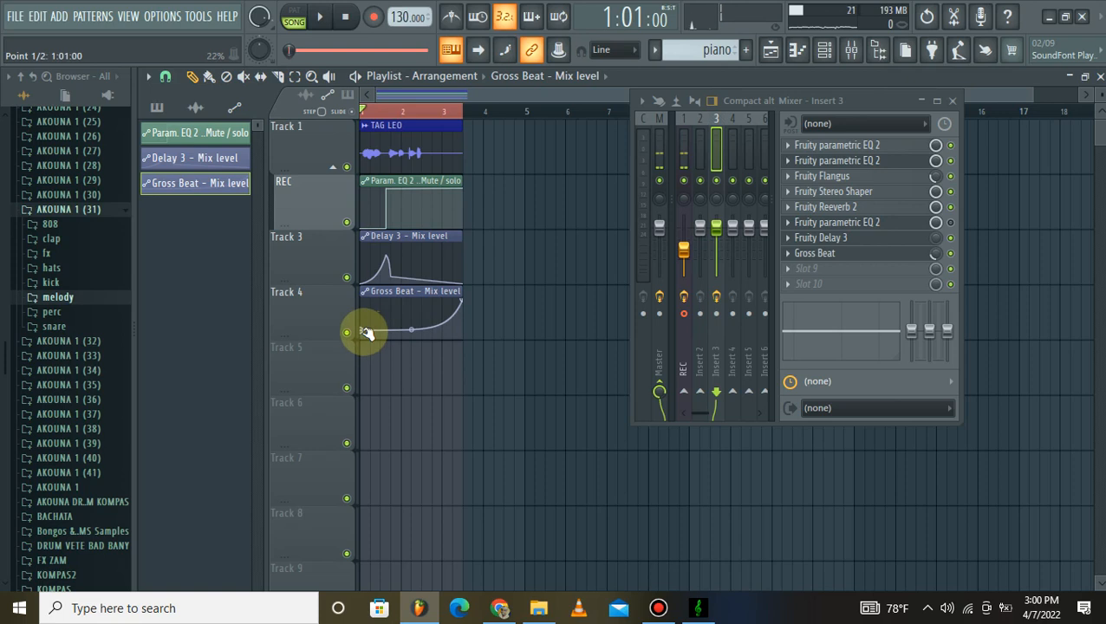
key("space")
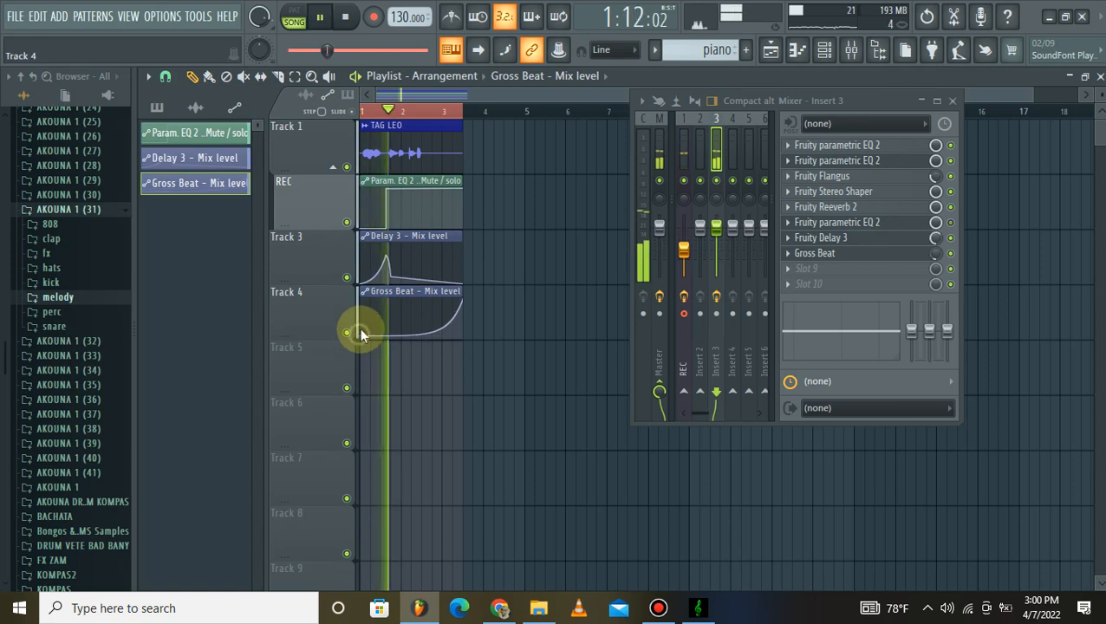
left_click_drag(363, 336, 361, 332)
key("space")
key("space")
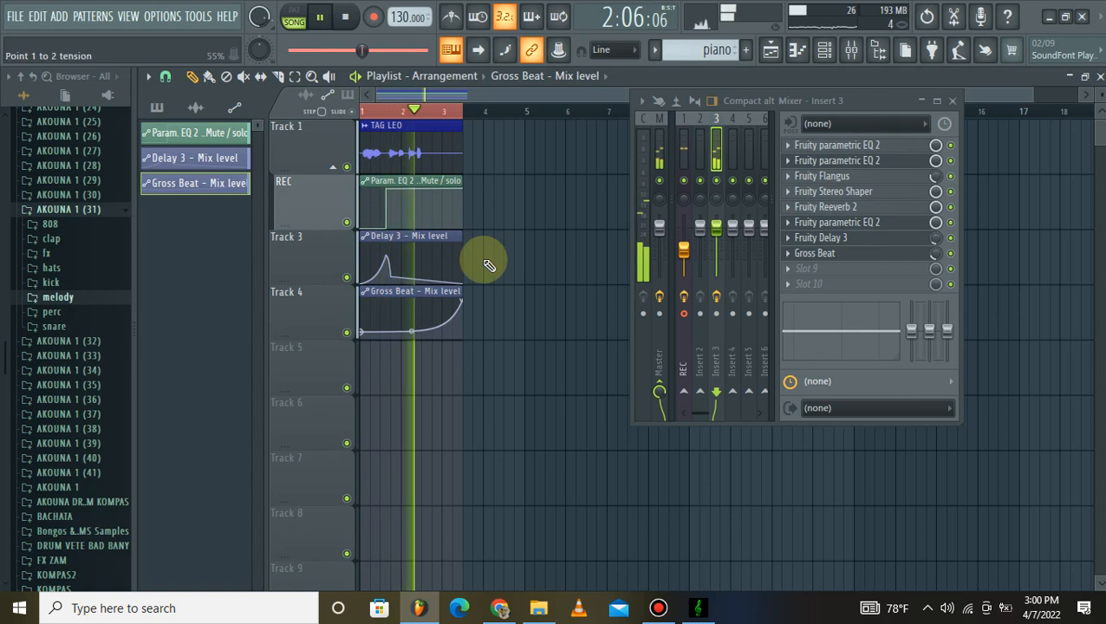
key("space")
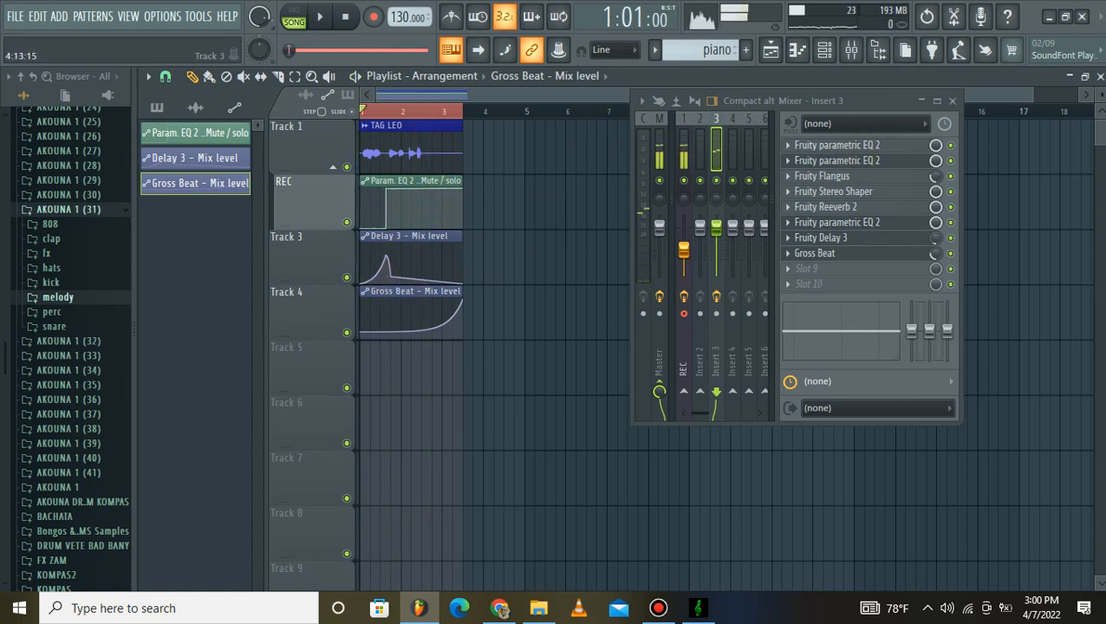
Load Auto-Tune Evo VST into effect slot 9 of mixer Insert 3.
left_click_drag(1099, 91, 1098, 95)
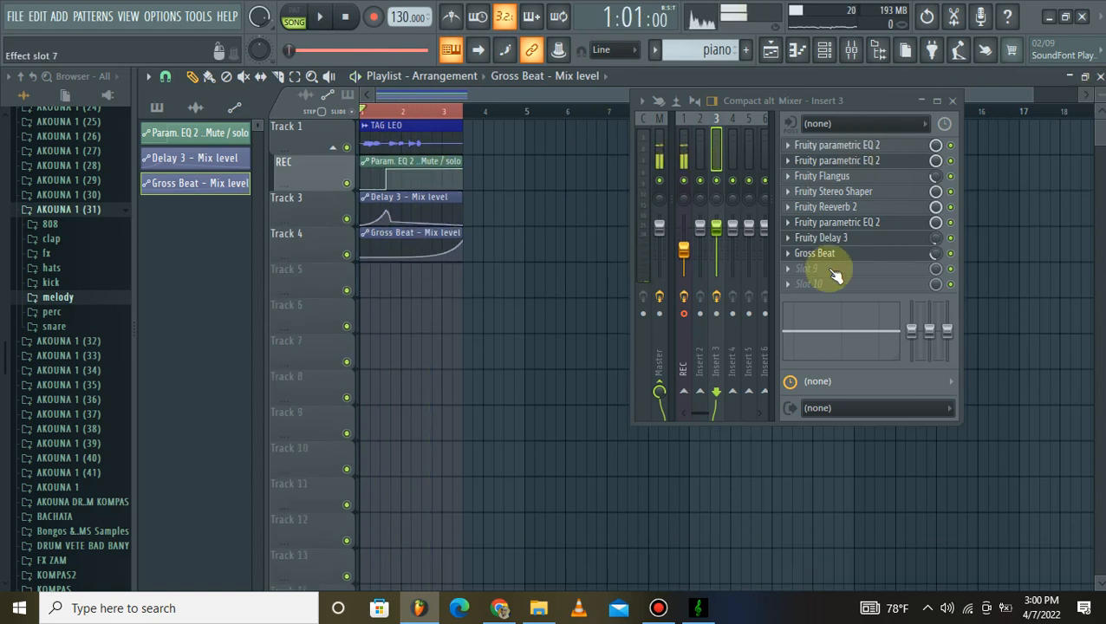
left_click(790, 270)
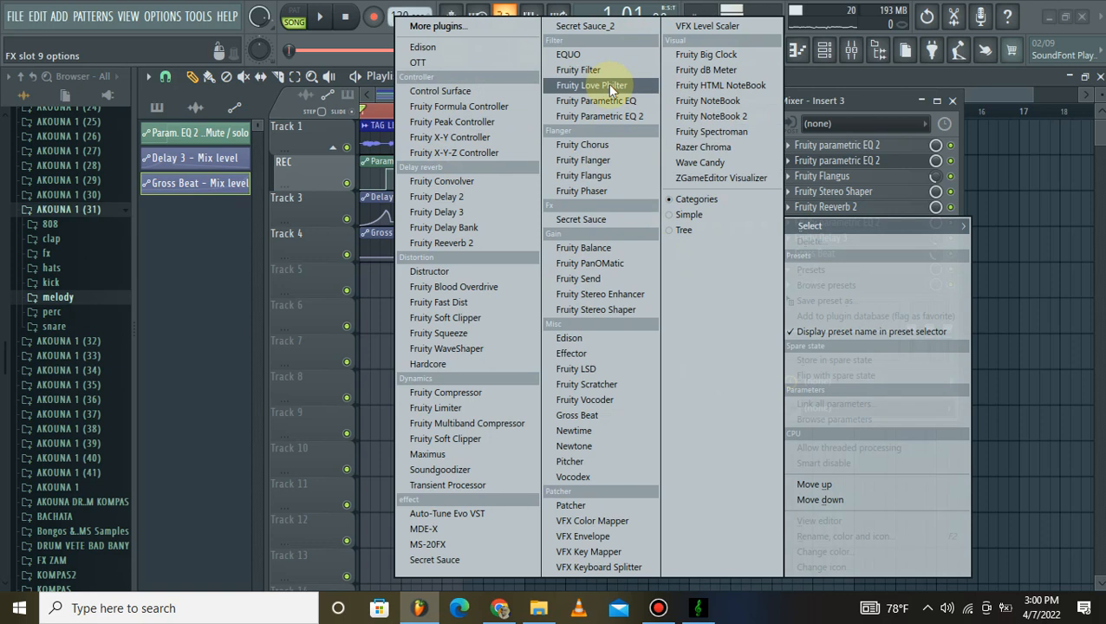
left_click(443, 515)
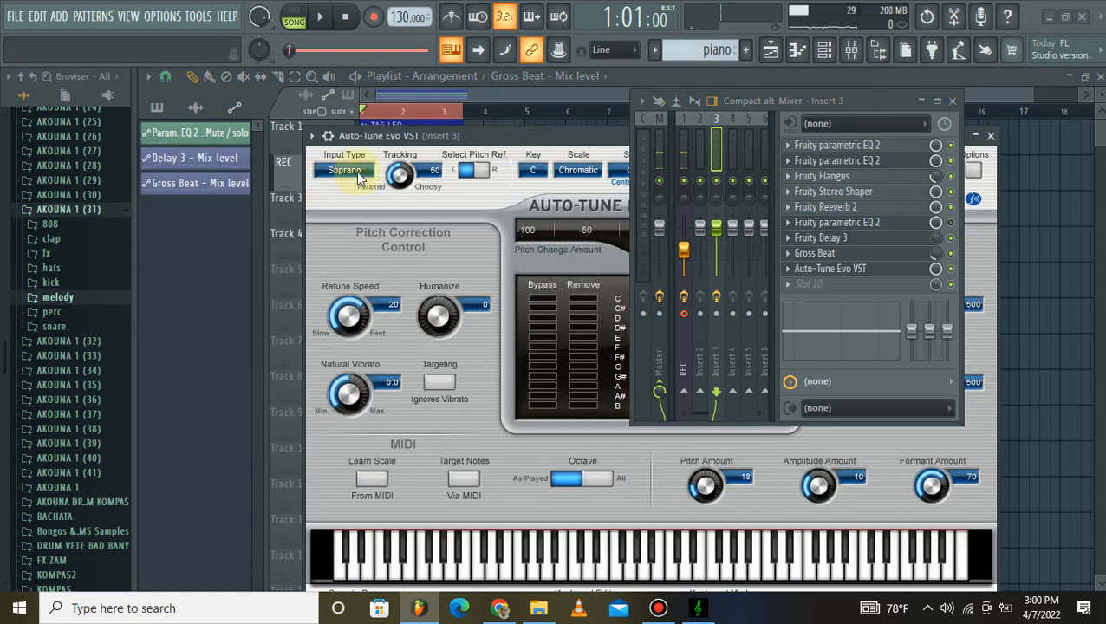
Set Auto-Tune Evo's input type to Low Male and its tracking to 1.
left_click(357, 173)
left_click(355, 171)
left_click(355, 172)
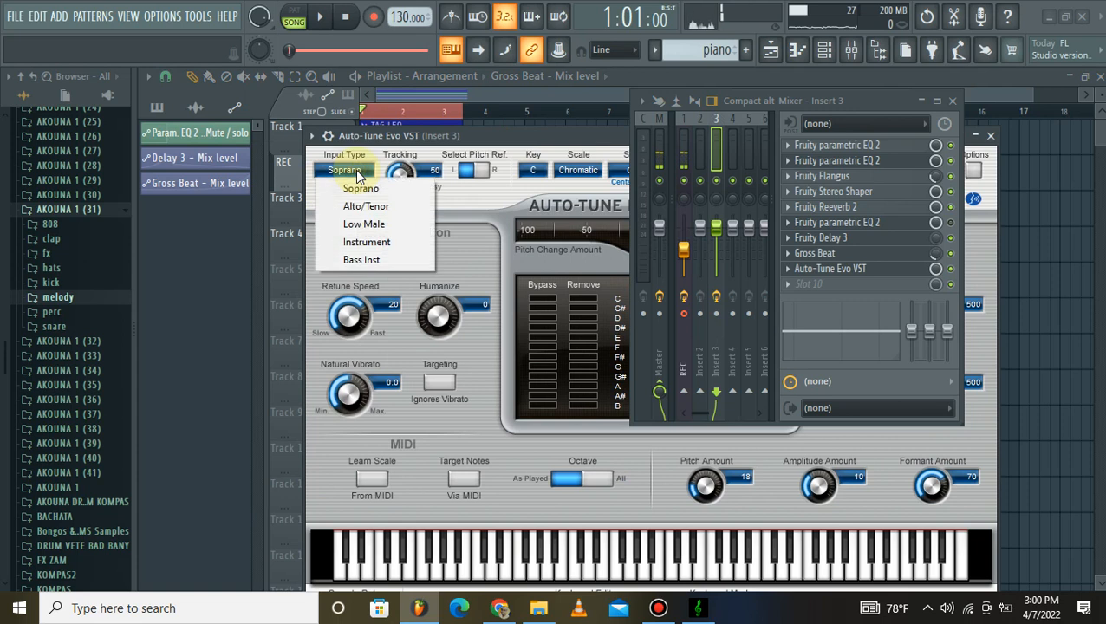
left_click(364, 225)
left_click_drag(399, 175, 399, 253)
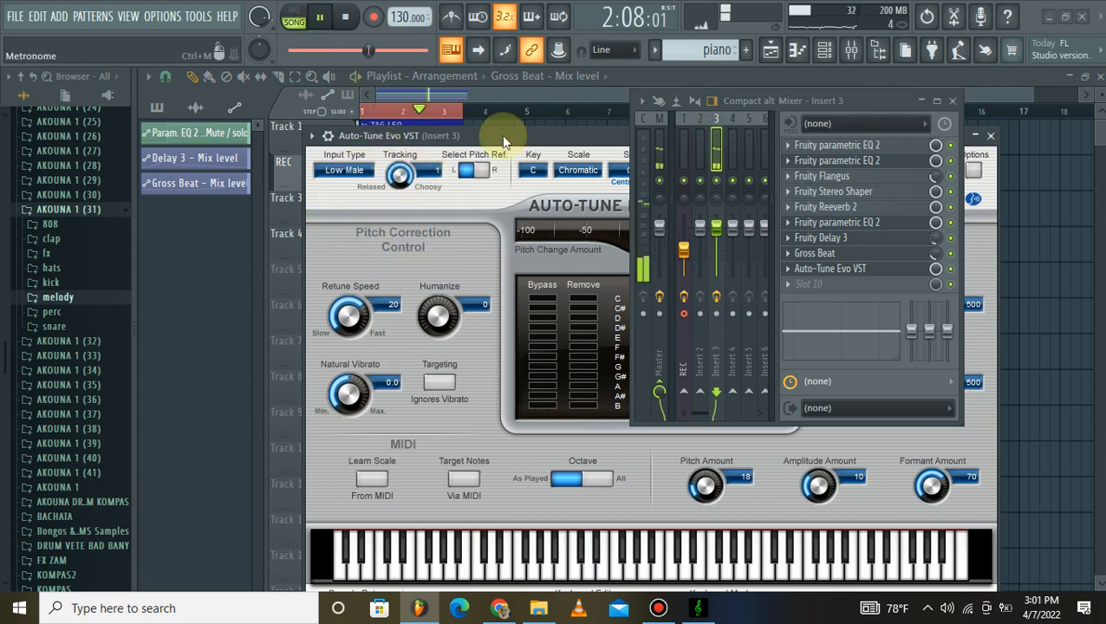
Audition Auto-Tune Evo transpositions of -12 and 9 on the tag and settle on a transpose of -4.
left_click_drag(487, 136, 322, 129)
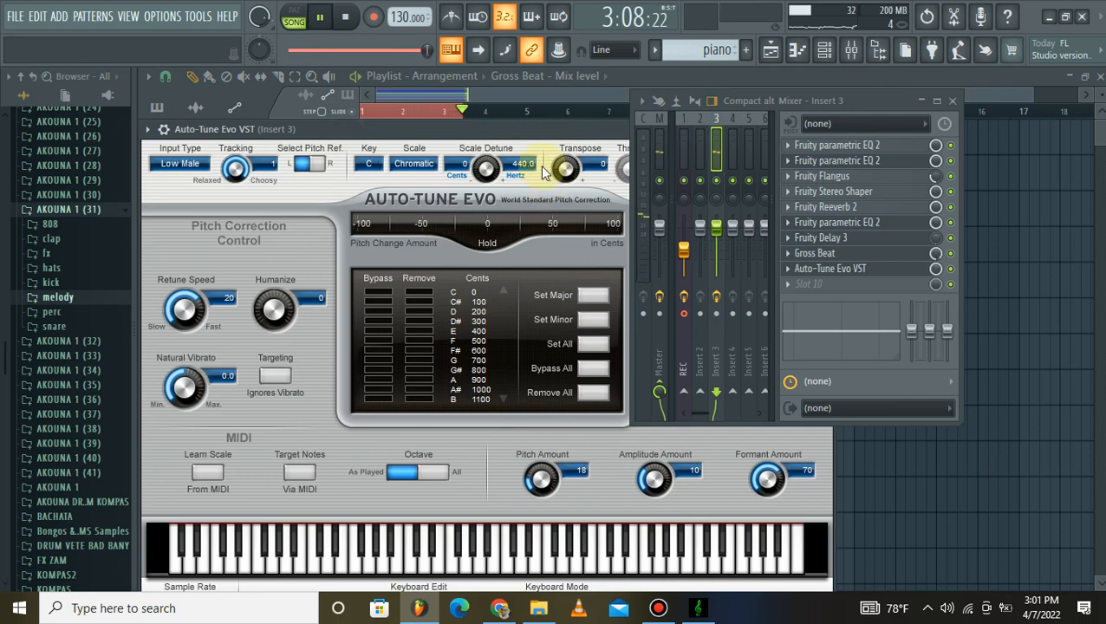
left_click_drag(544, 172, 563, 275)
left_click(347, 20)
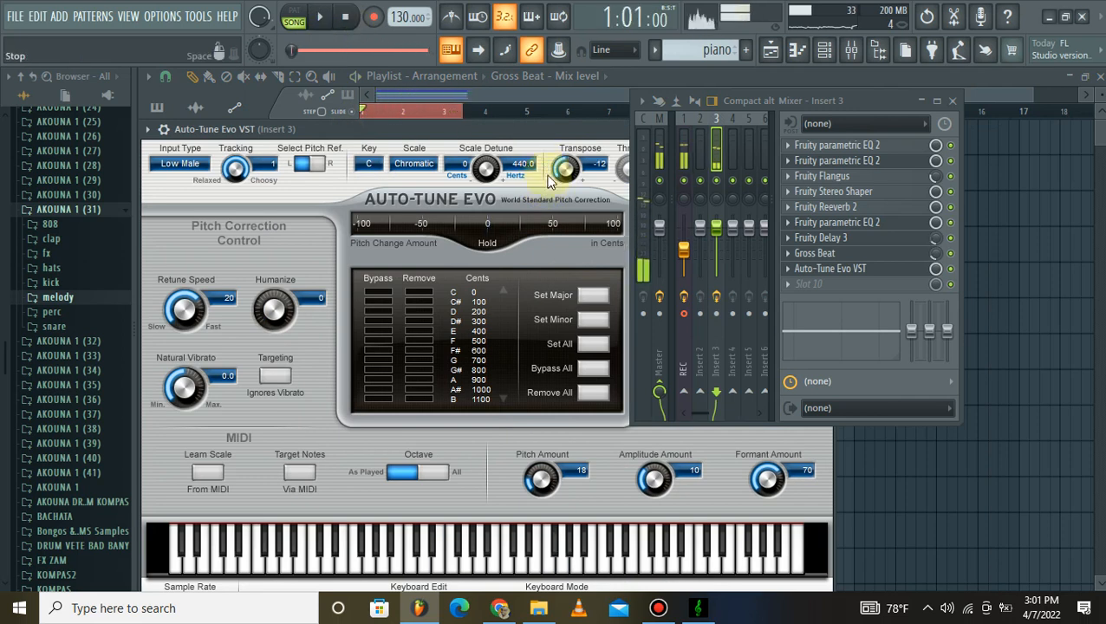
left_click_drag(567, 176, 550, 169)
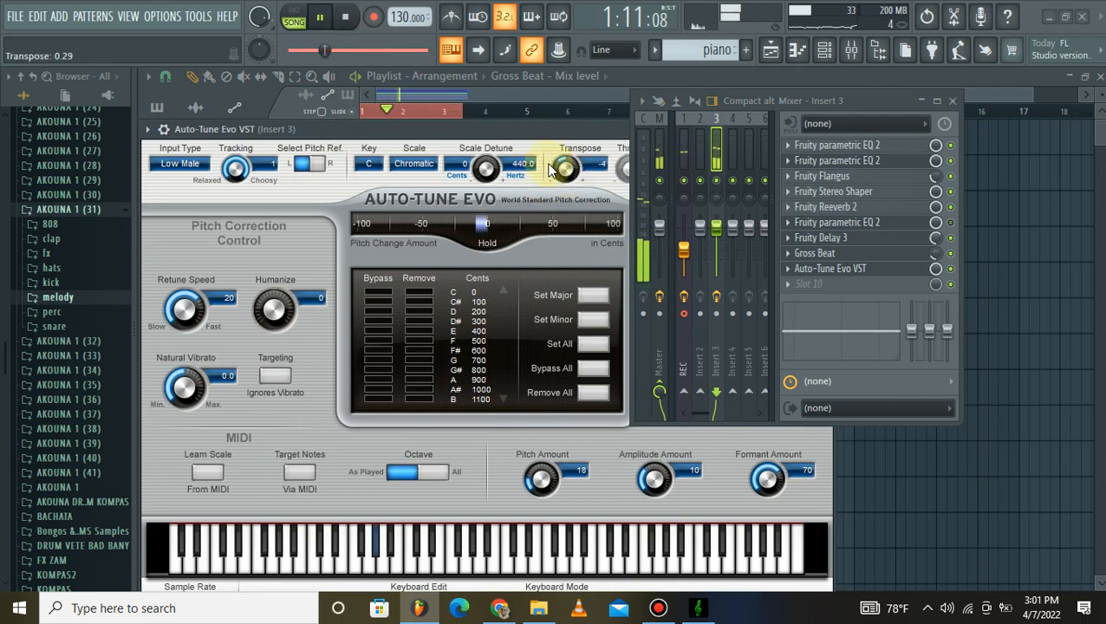
left_click(358, 21)
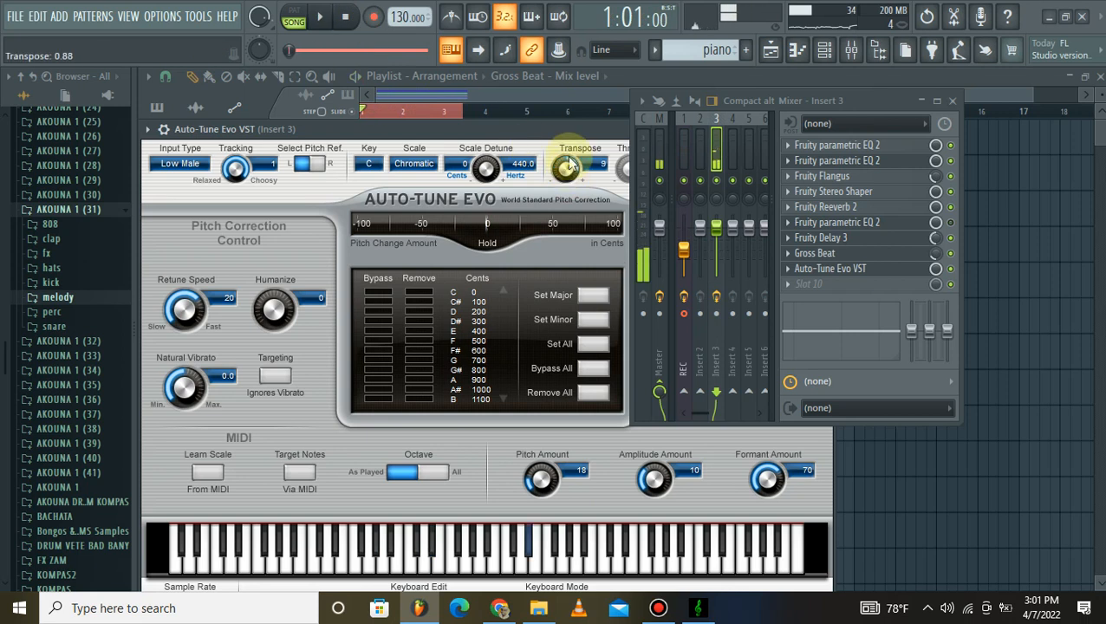
key("space")
key("space")
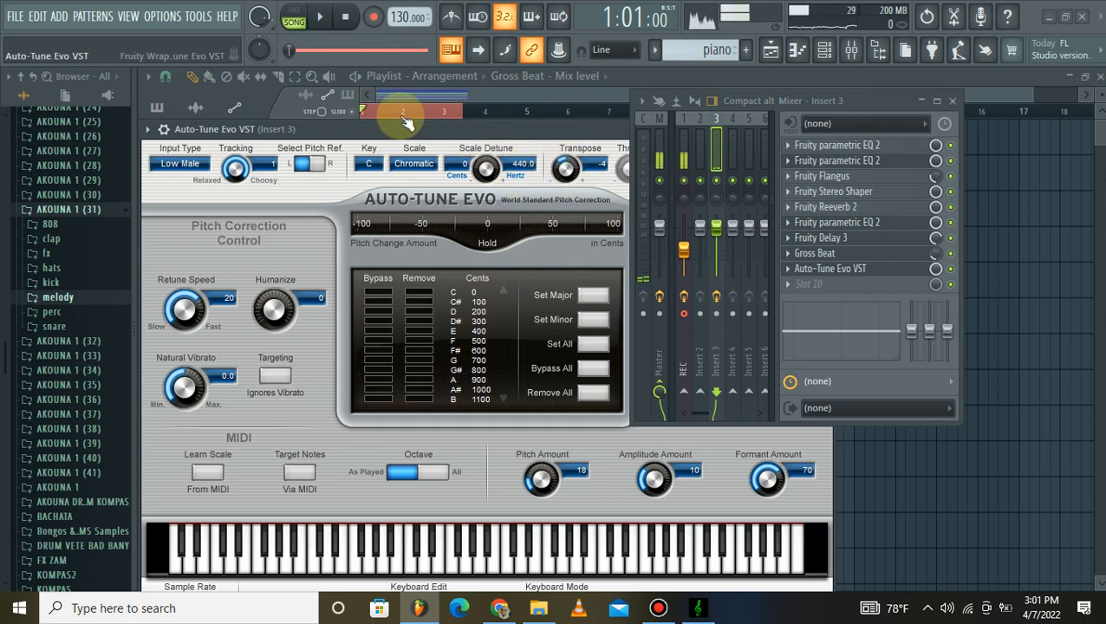
Set Auto-Tune Evo's retune speed to 341, natural vibrato to -12.0 and input type to Soprano.
left_click_drag(184, 381, 217, 509)
key("space")
left_click(180, 163)
left_click(182, 180)
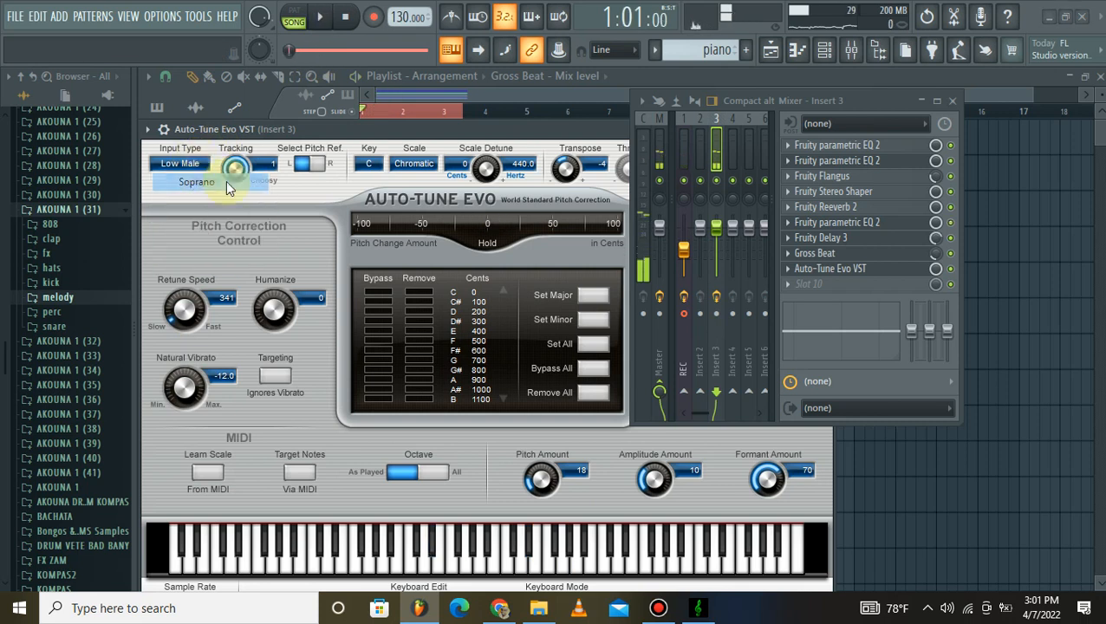
Create an automation clip for Auto-Tune Evo's mix level and copy the state of the Gross Beat mix-level automation.
right_click(948, 269)
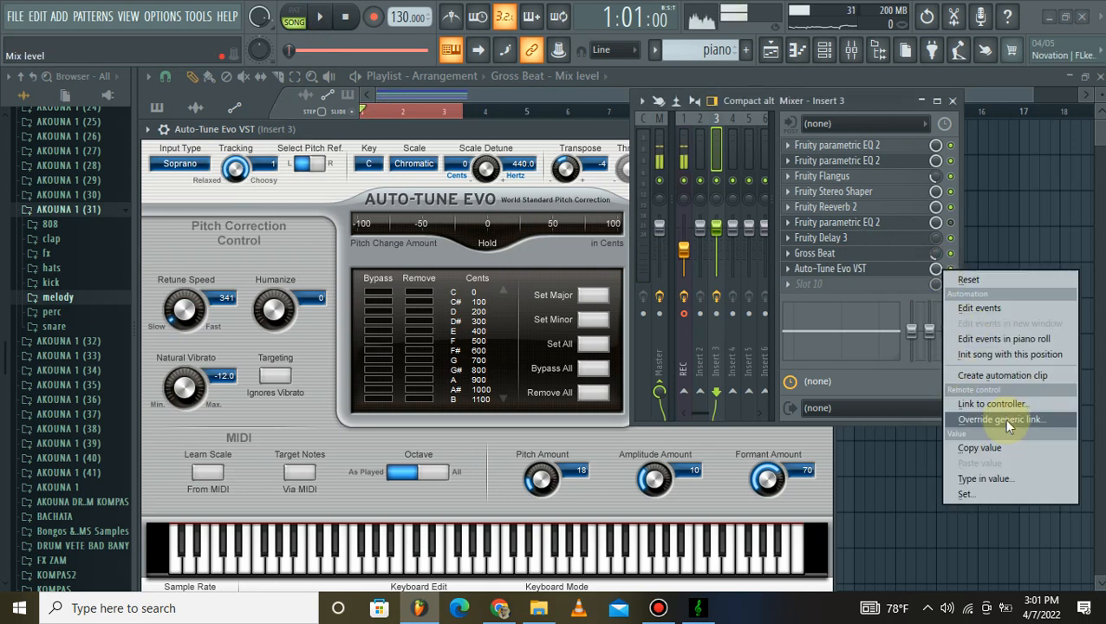
left_click(1021, 375)
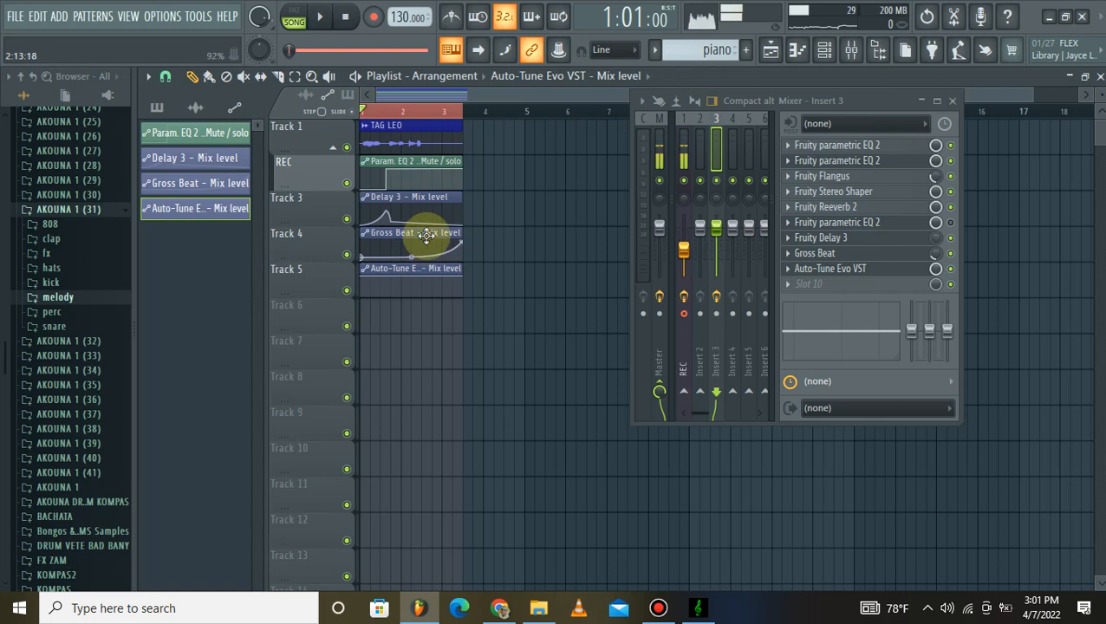
double_click(374, 234)
left_click_drag(395, 302, 167, 91)
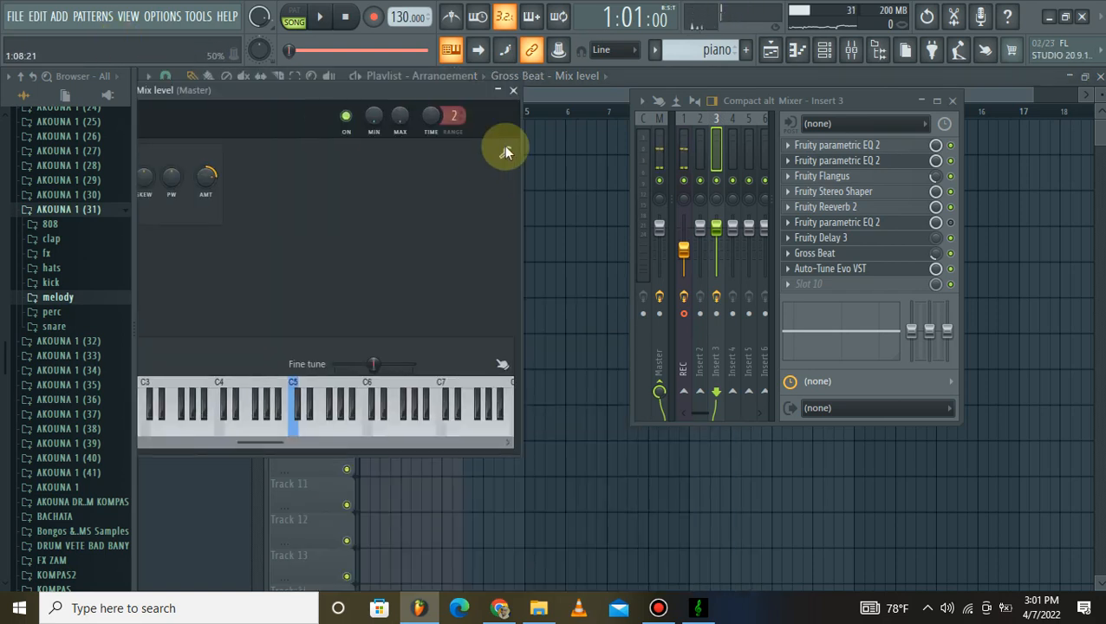
left_click(516, 159)
left_click(562, 179)
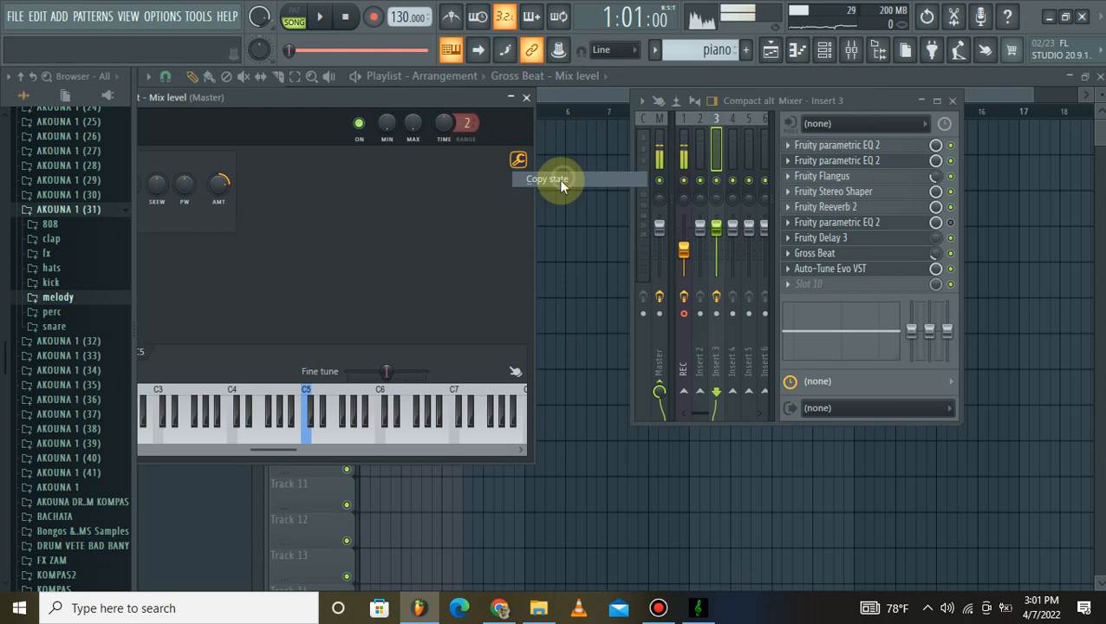
left_click(570, 260)
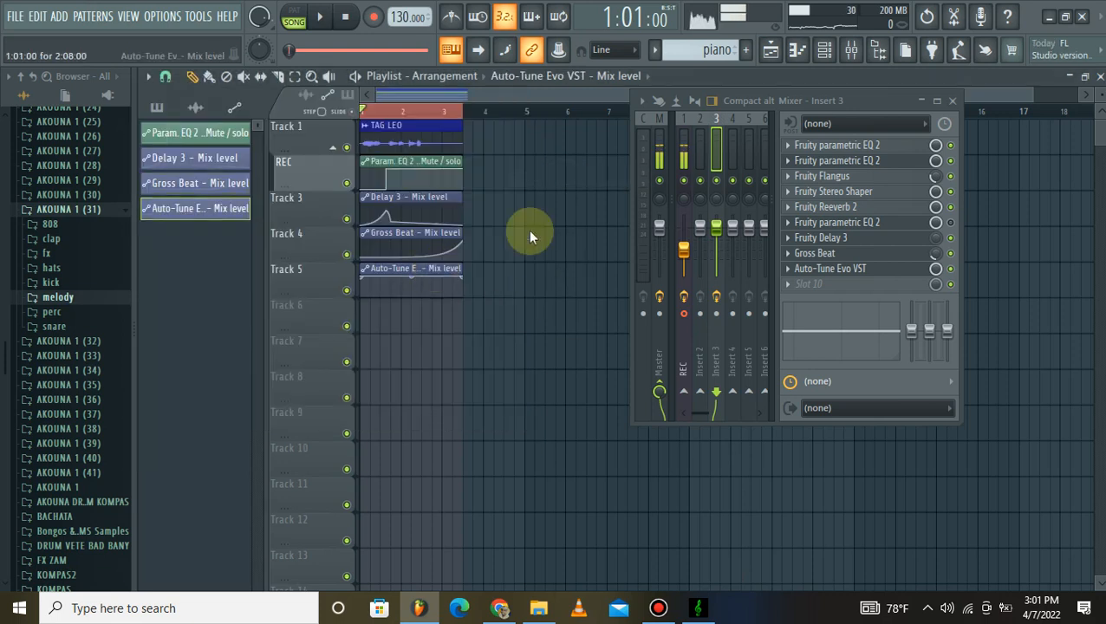
Paste the copied automation state into the Auto-Tune Evo mix-level clip.
double_click(435, 273)
left_click(589, 219)
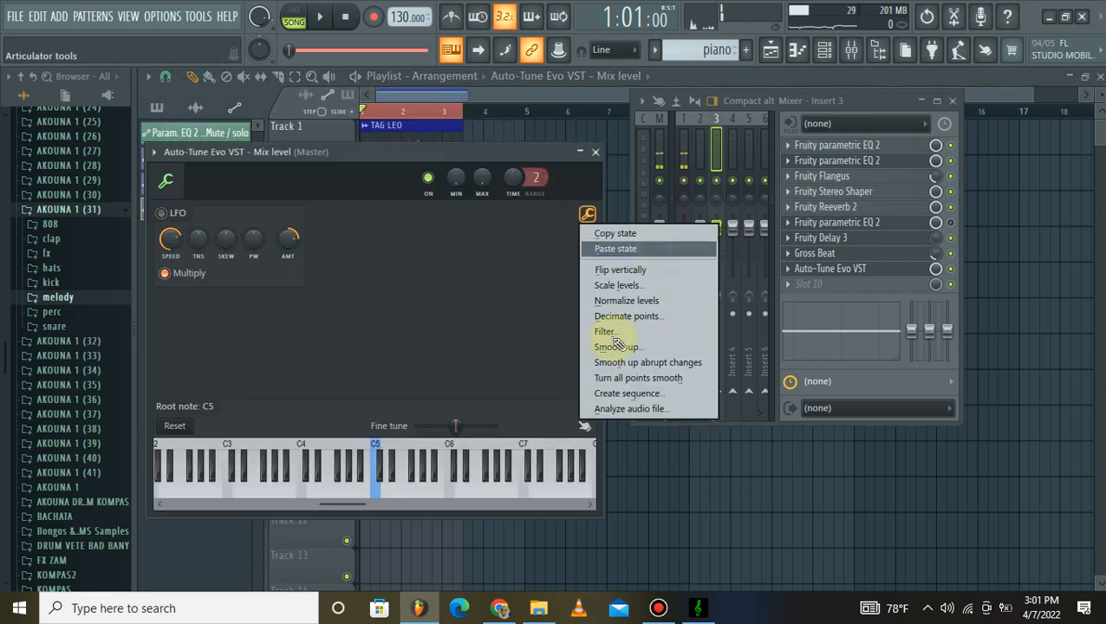
left_click(607, 246)
key("Escape")
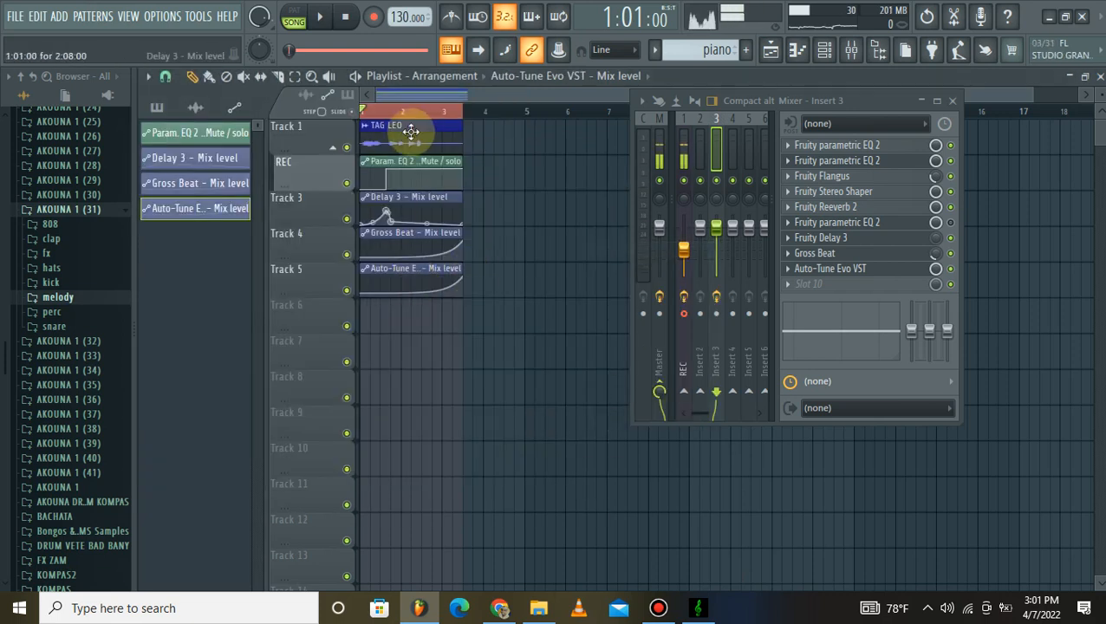
Play the tag from the start to hear the combined delay, Gross Beat and Auto-Tune automation.
scroll(420, 110, "up", 3)
scroll(424, 111, "up", 2)
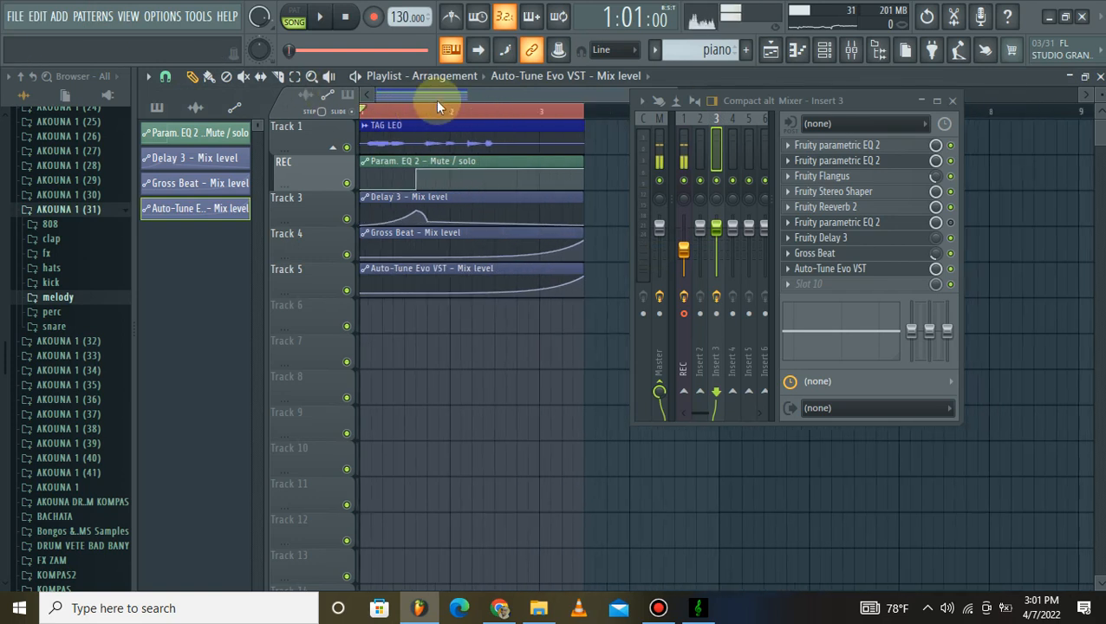
key("space")
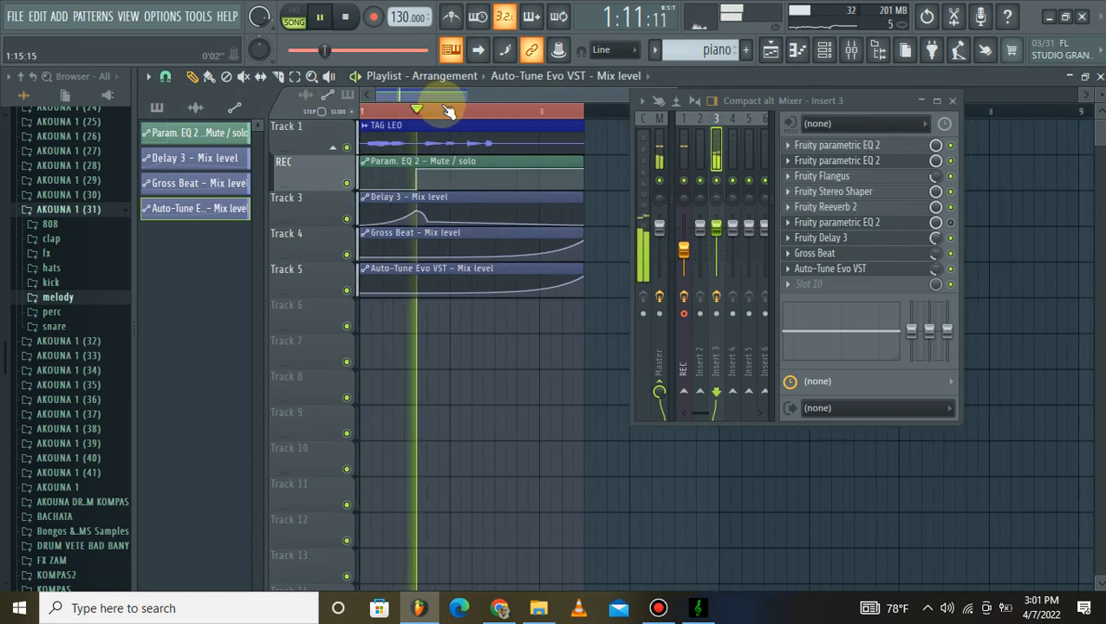
left_click(367, 110)
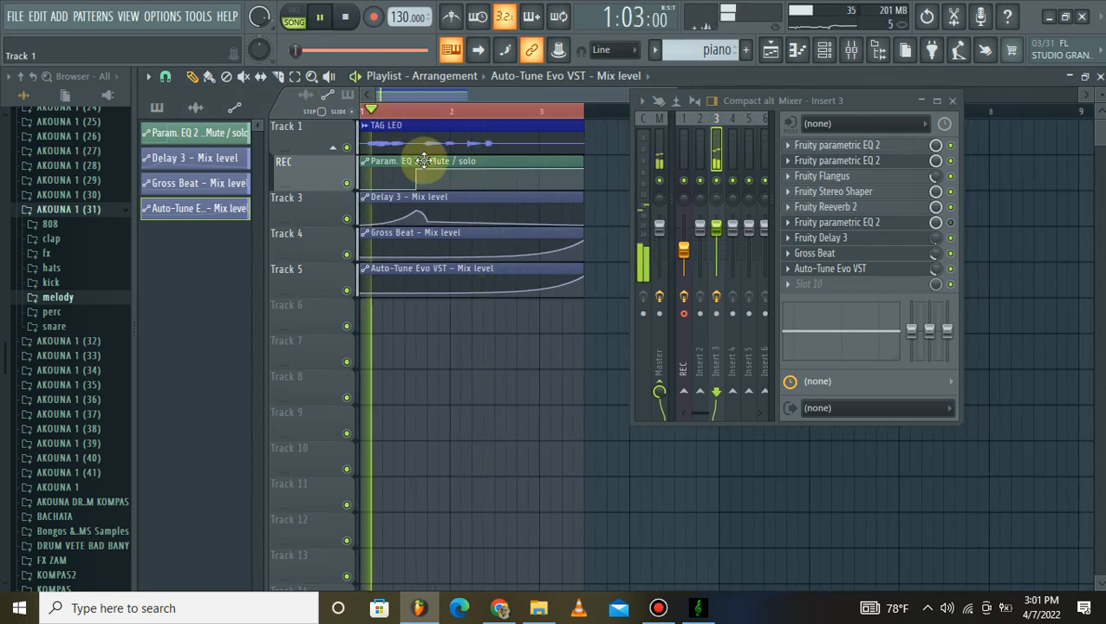
key("space")
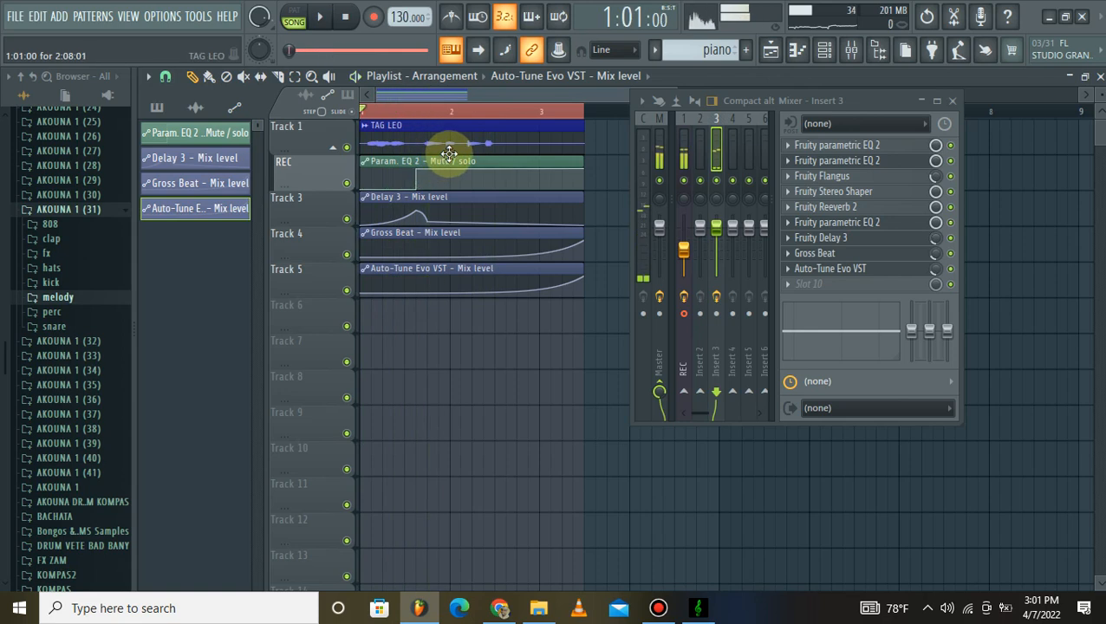
Play the start of the tag once more to check the automated effects and close the mixer.
key("space")
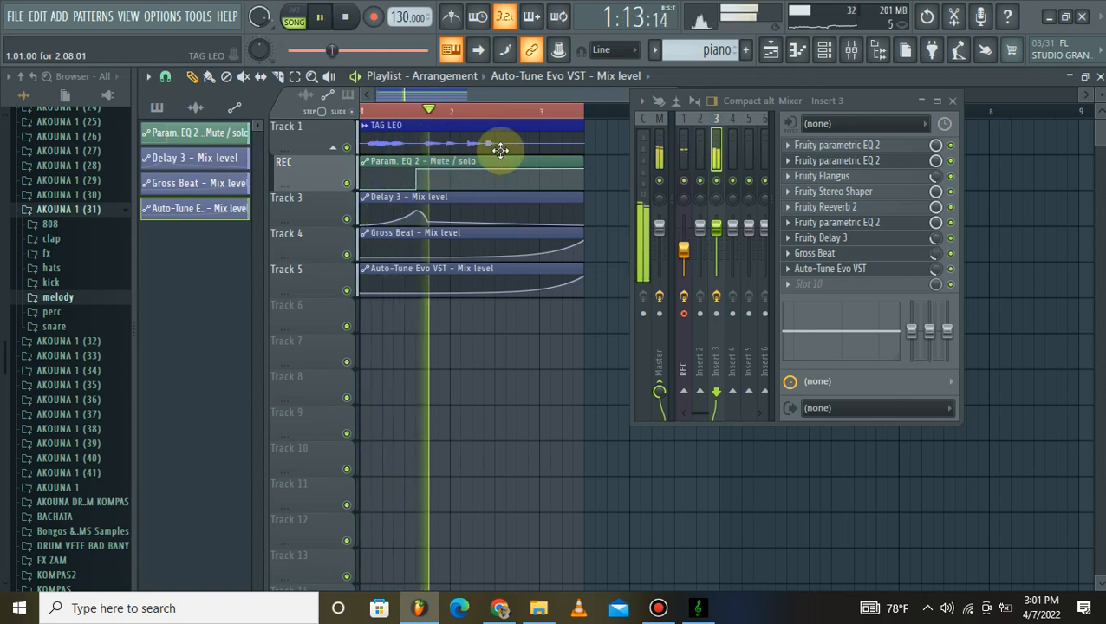
key("space")
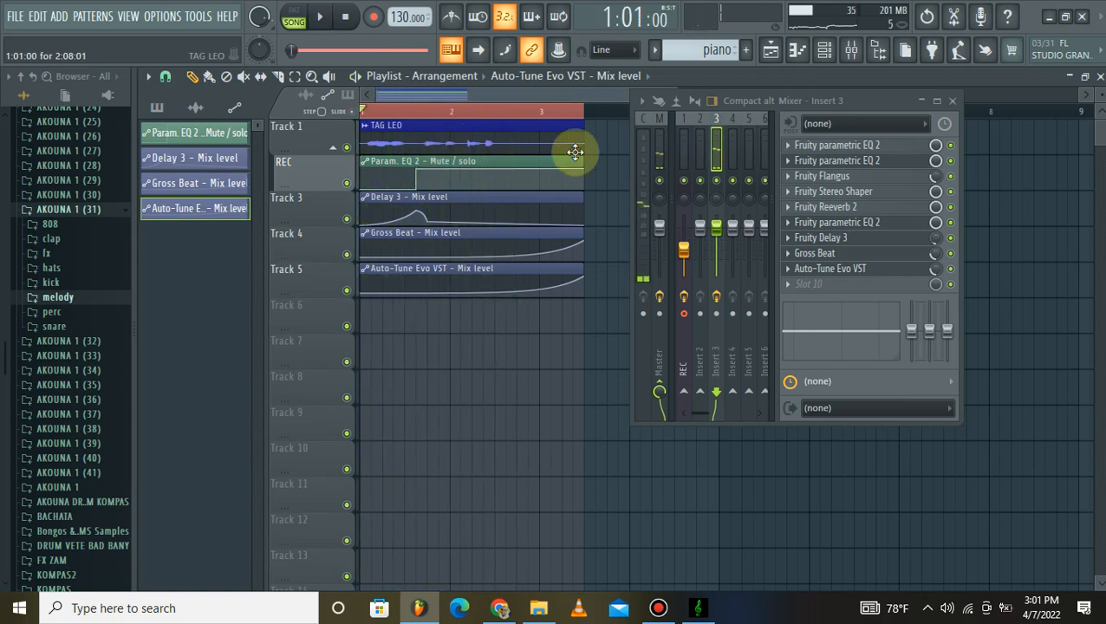
left_click(953, 102)
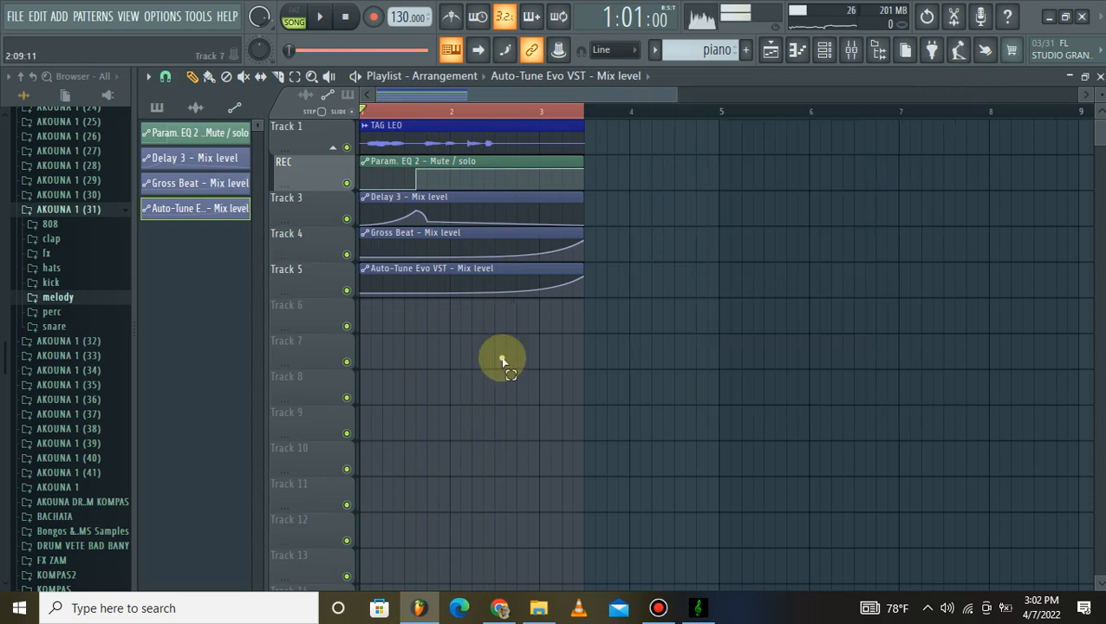
Load Edison into the first effect slot of the Master mixer track.
key("ctrl+a")
key("ctrl+d")
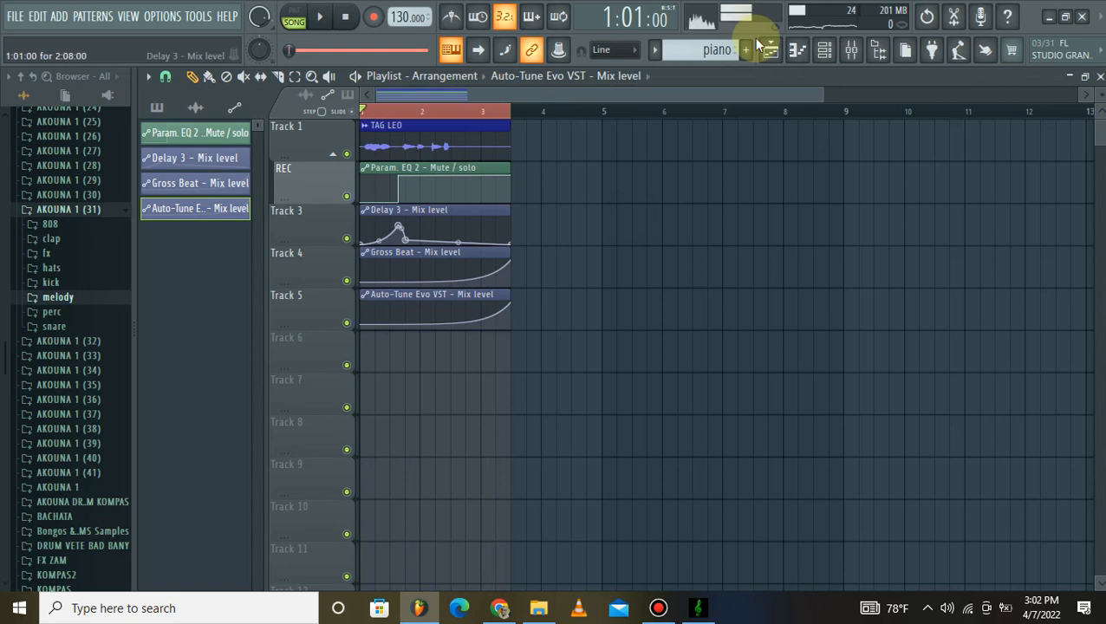
left_click(853, 54)
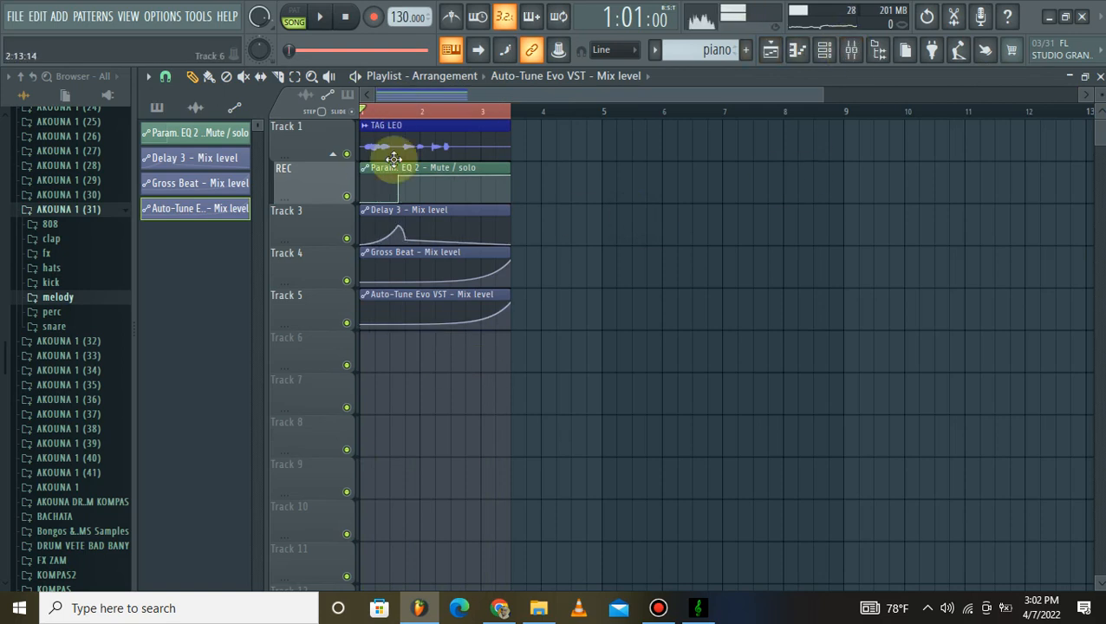
left_click(849, 52)
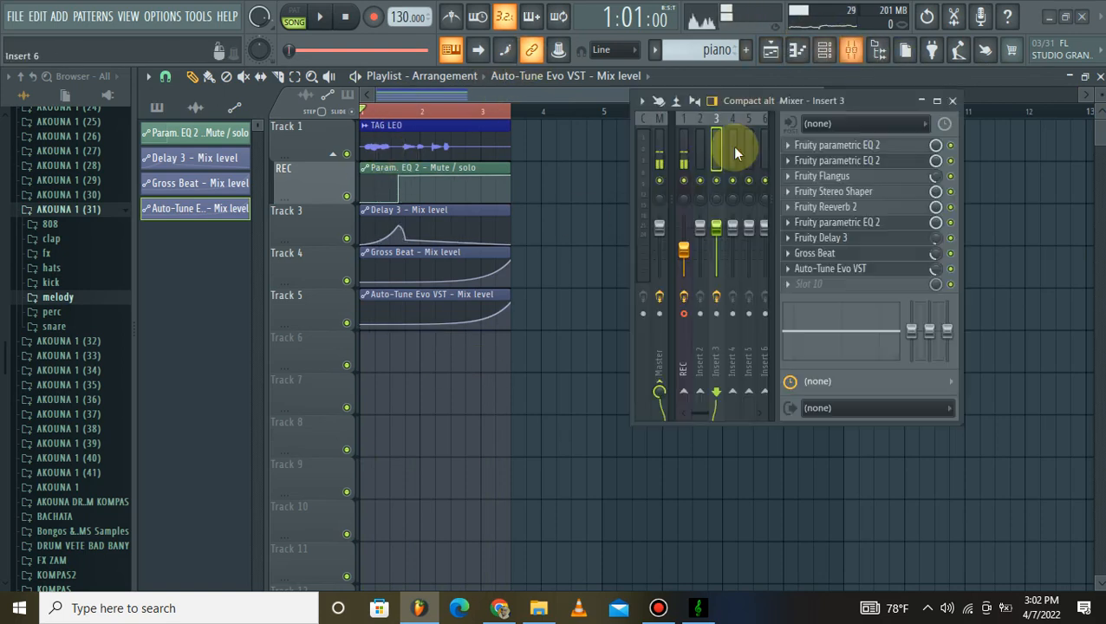
left_click(660, 148)
left_click(794, 145)
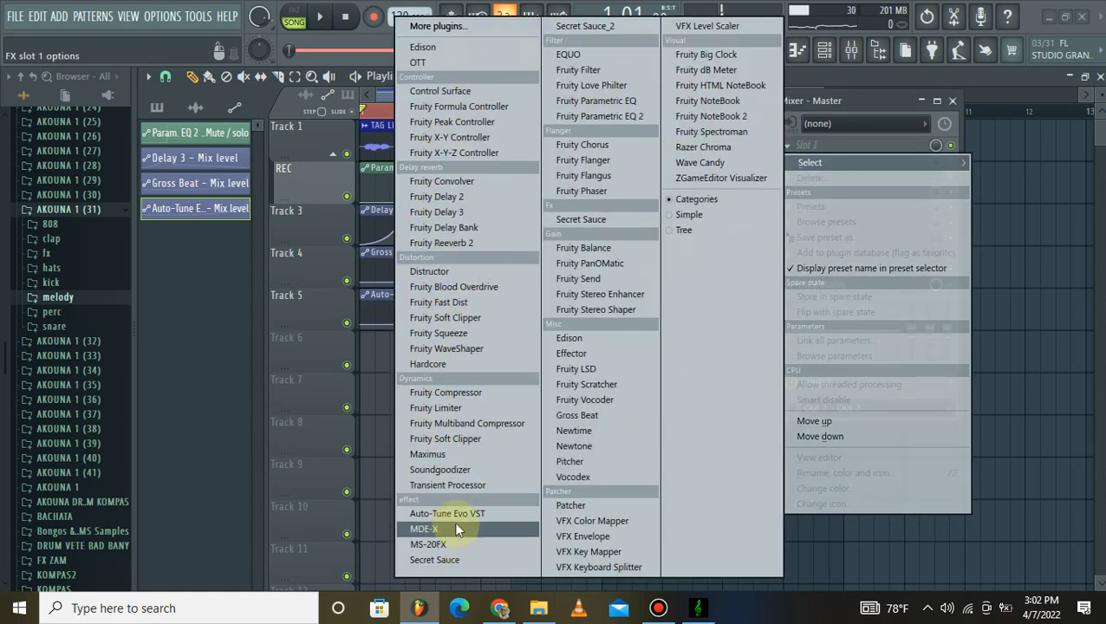
left_click(429, 48)
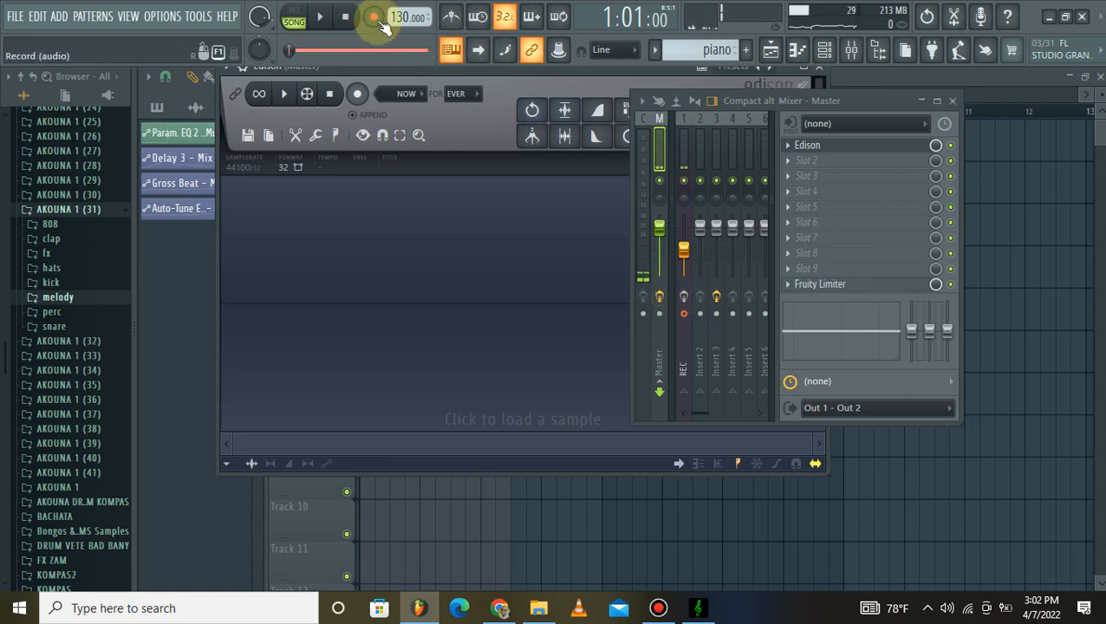
Record the tag's playback from the start into Edison, ending the recording and switching playback to pattern mode.
left_click(357, 93)
left_click(322, 17)
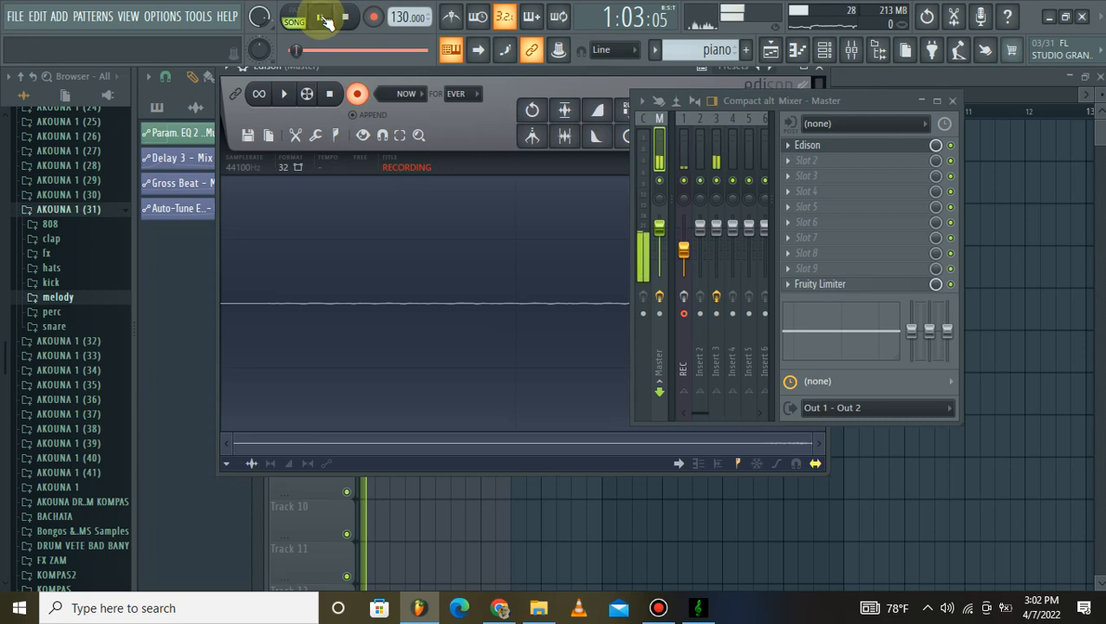
left_click(357, 93)
left_click(293, 16)
left_click(319, 17)
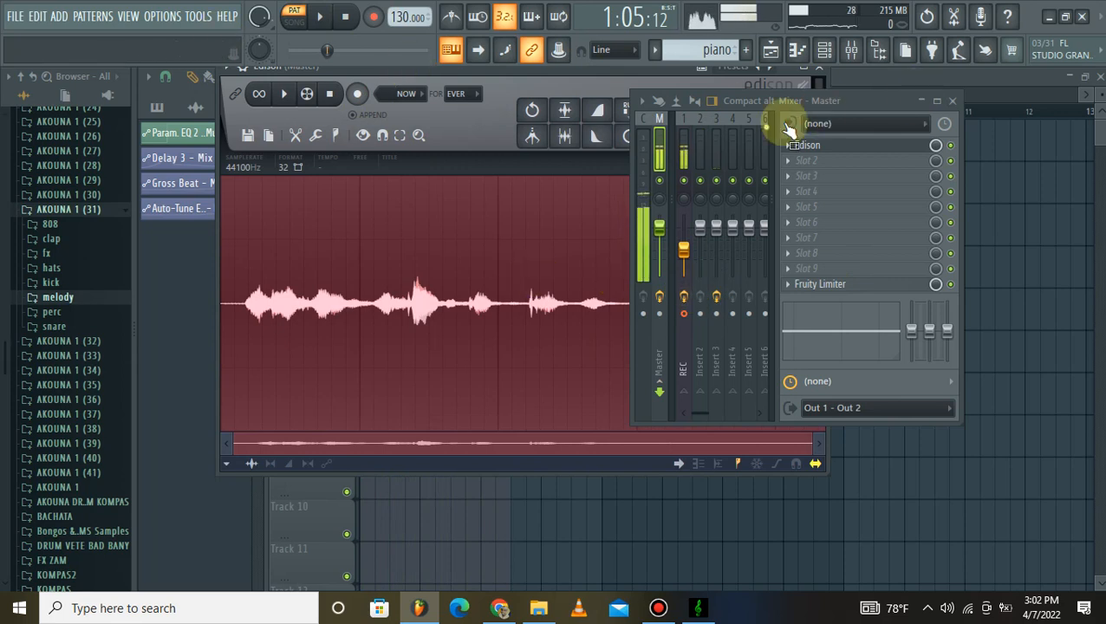
Delete about 0.18 s of silence before the voice at the start of the Edison recording.
double_click(688, 405)
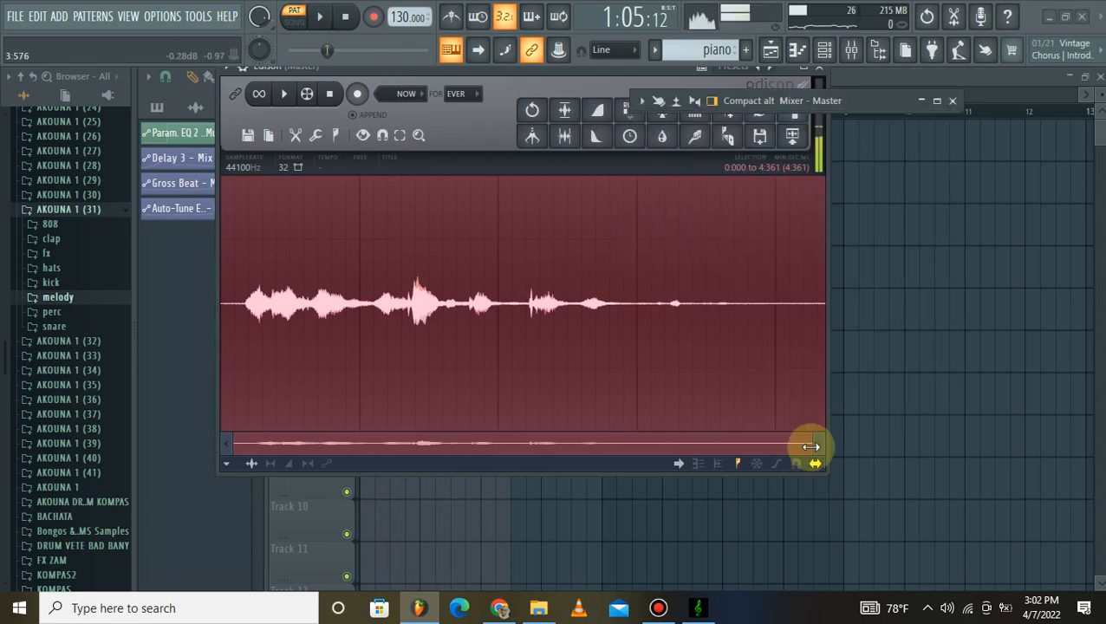
left_click(564, 414)
scroll(398, 387, "up", 5)
left_click(285, 343)
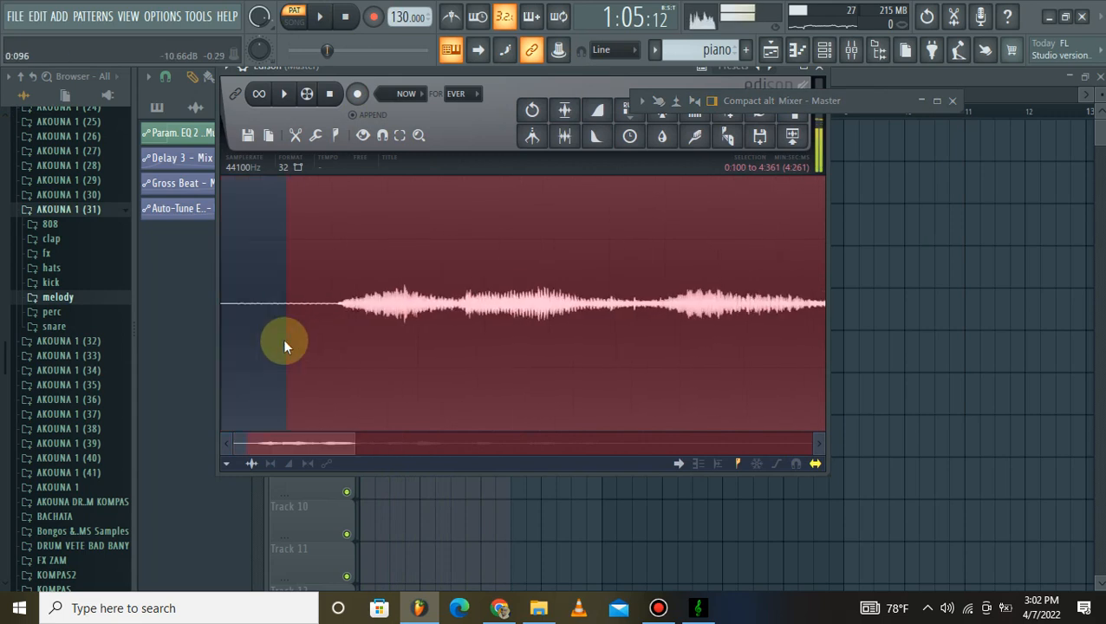
left_click_drag(286, 345, 339, 362)
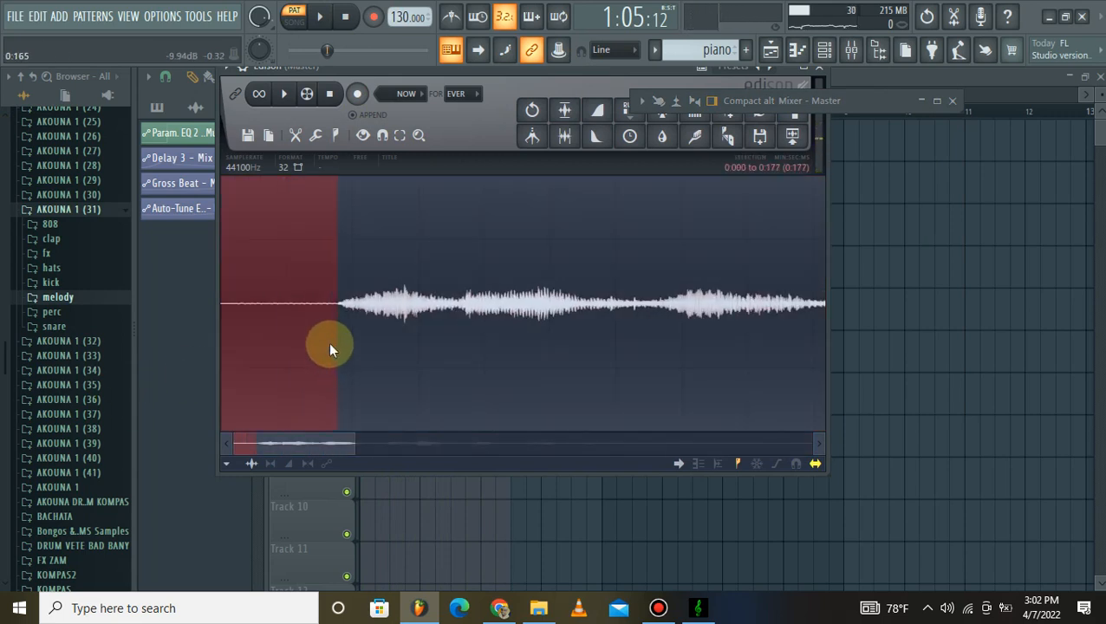
key("Delete")
Start saving the trimmed recording as a WAV file named TAG LEO, with the Desktop as location.
left_click(247, 143)
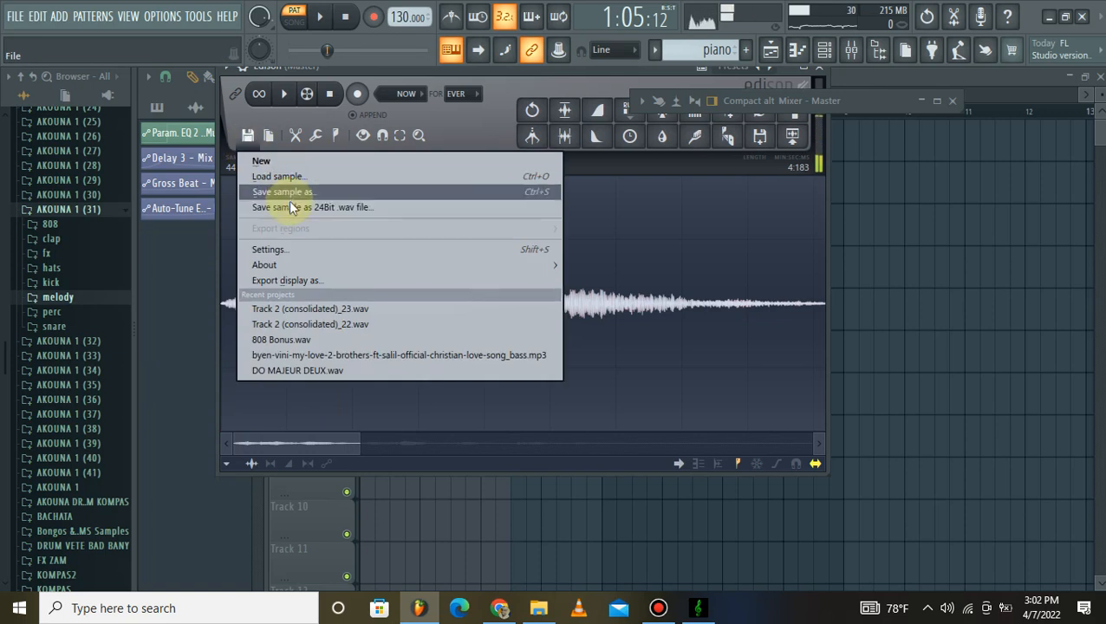
left_click(292, 208)
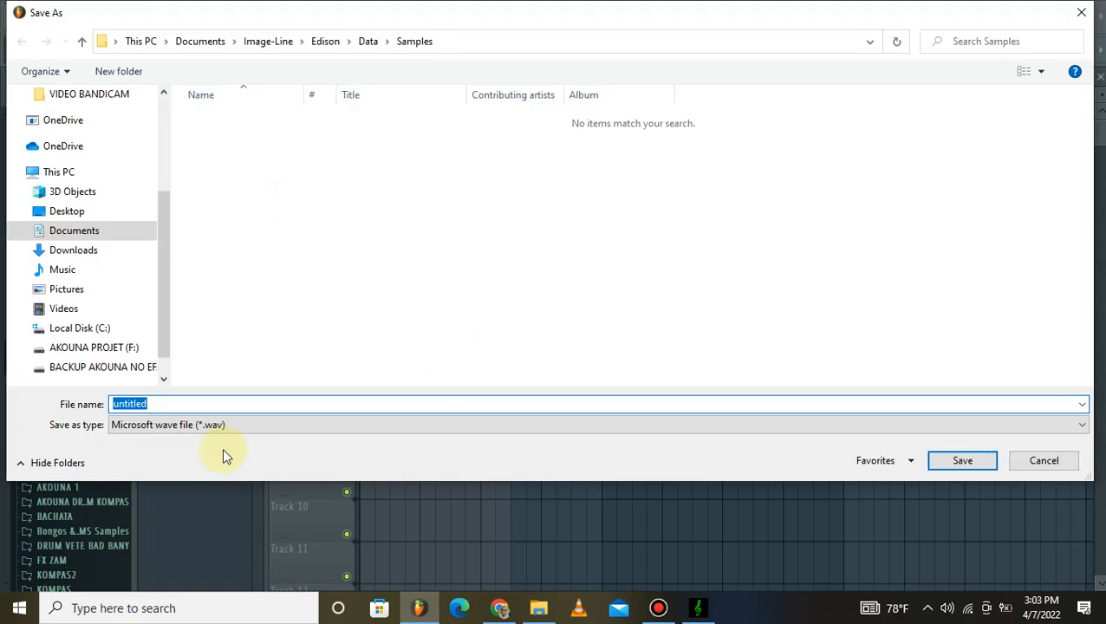
type("TAG LEO")
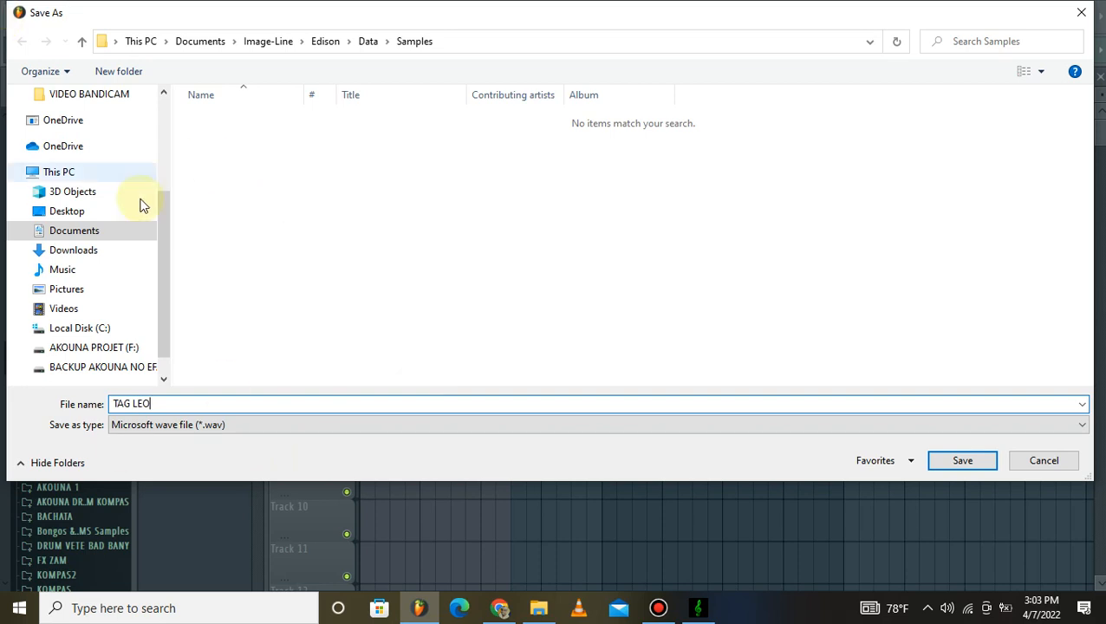
scroll(70, 234, "up", 3)
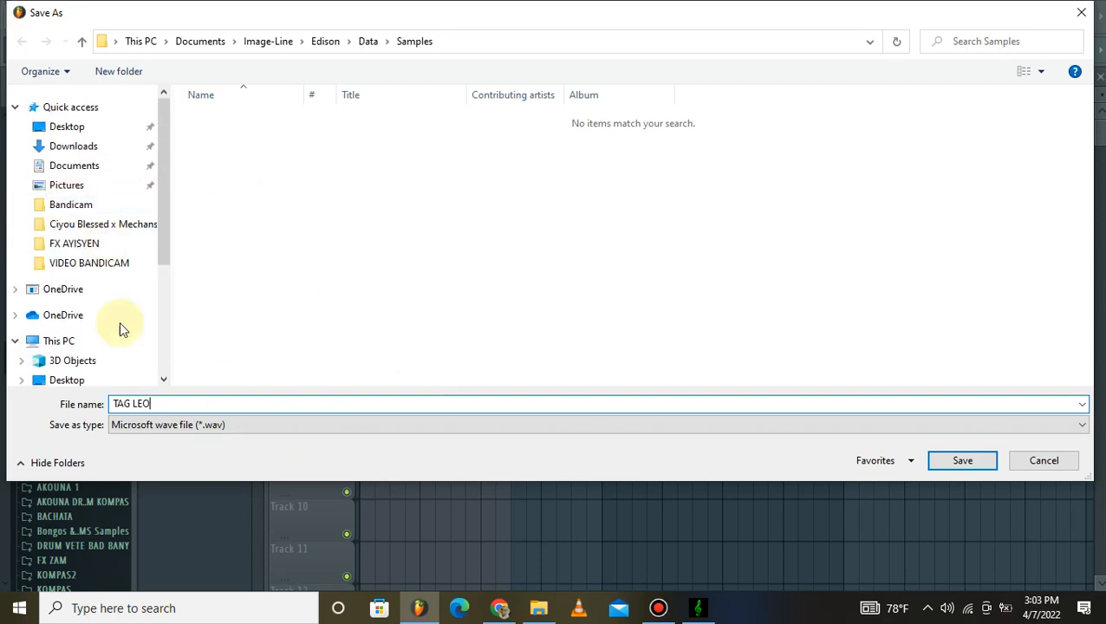
scroll(71, 268, "down", 1)
scroll(70, 269, "down", 3)
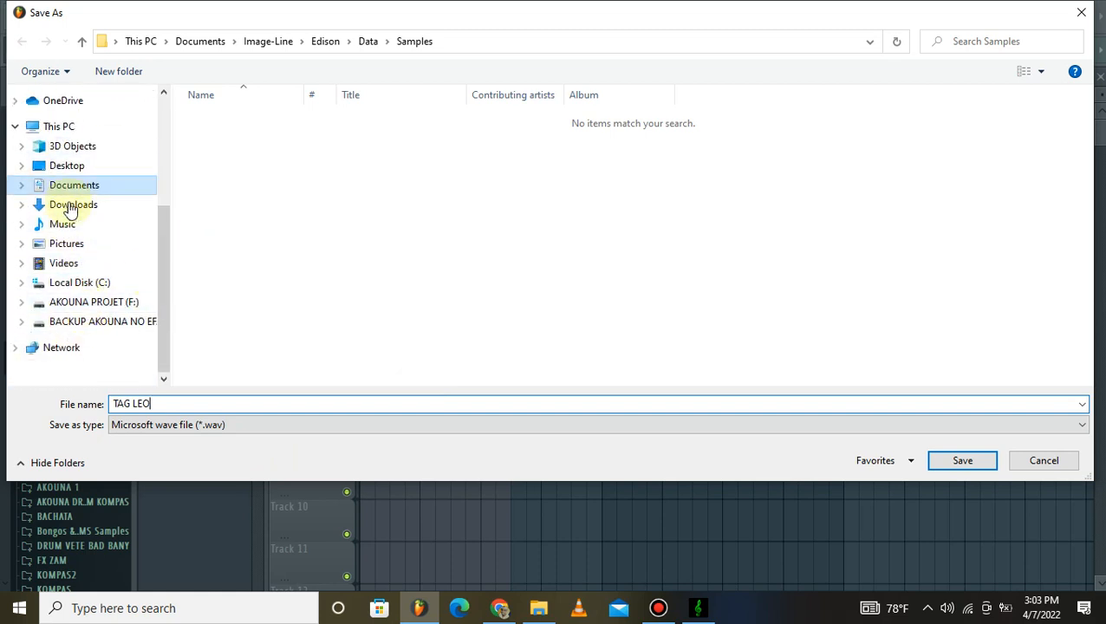
left_click(120, 165)
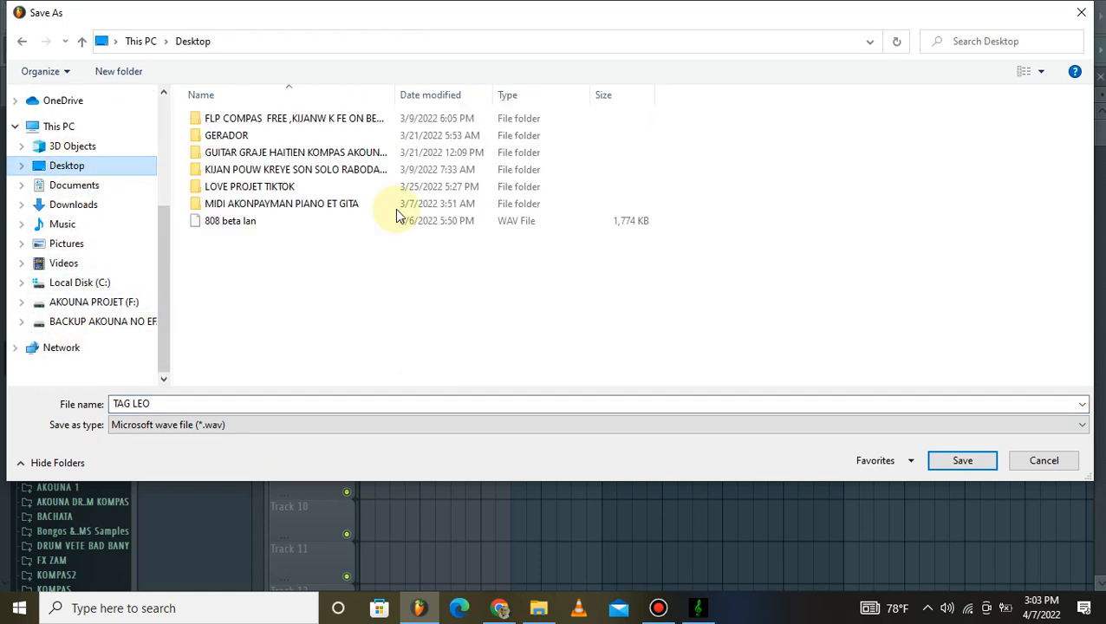
Create a desktop folder named LINK TAG LEO, save the WAV file inside it, and close Edison.
right_click(237, 286)
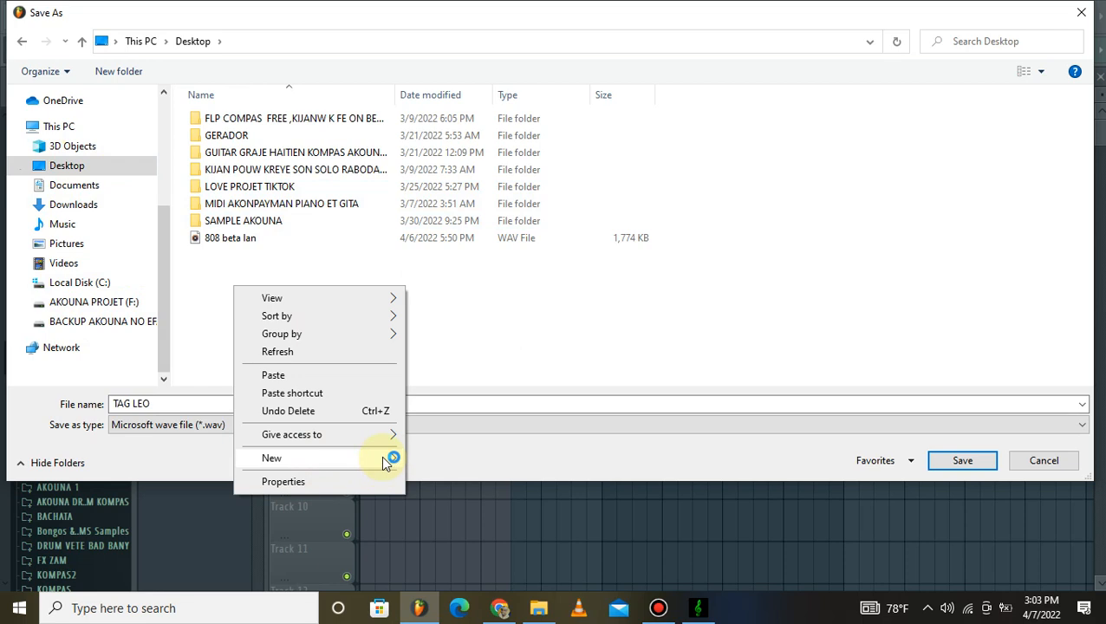
mouse_move(385, 462)
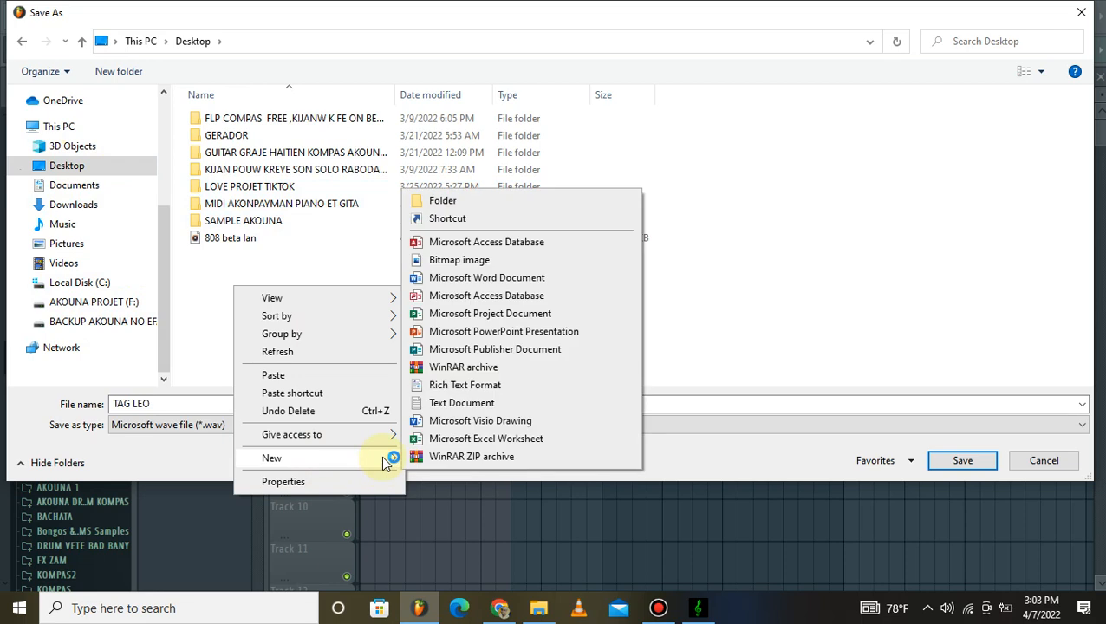
left_click(441, 201)
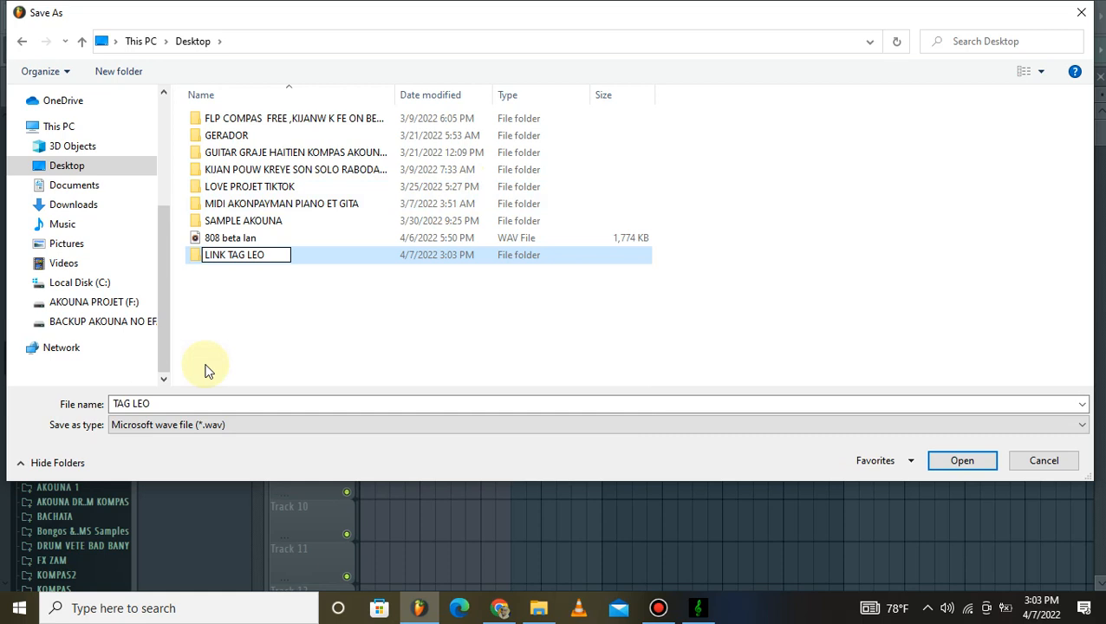
left_click(322, 280)
double_click(301, 260)
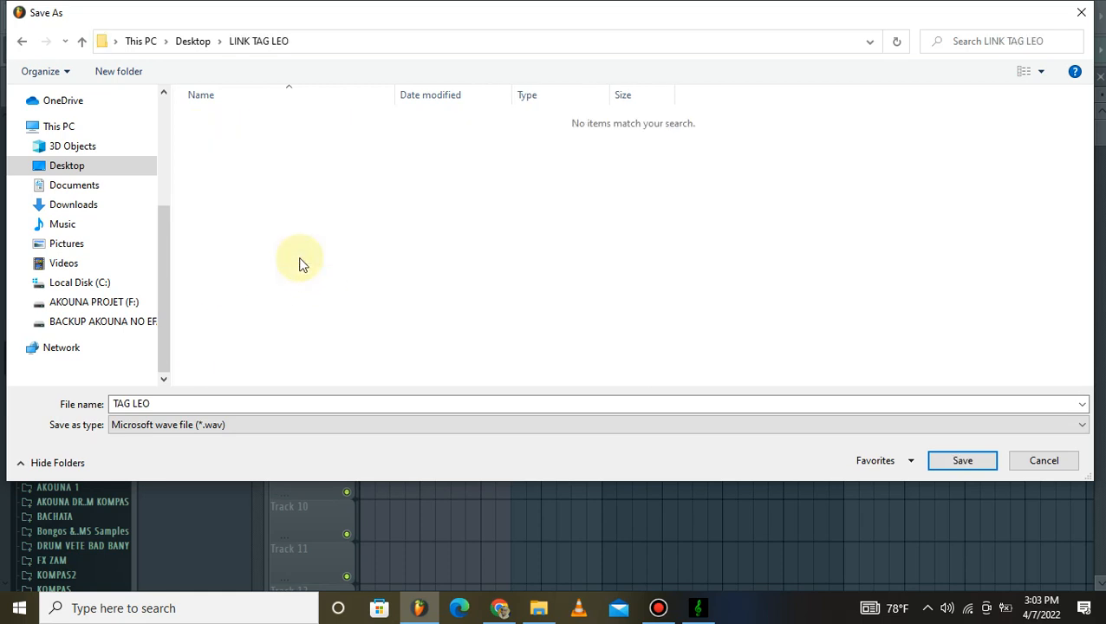
left_click(960, 461)
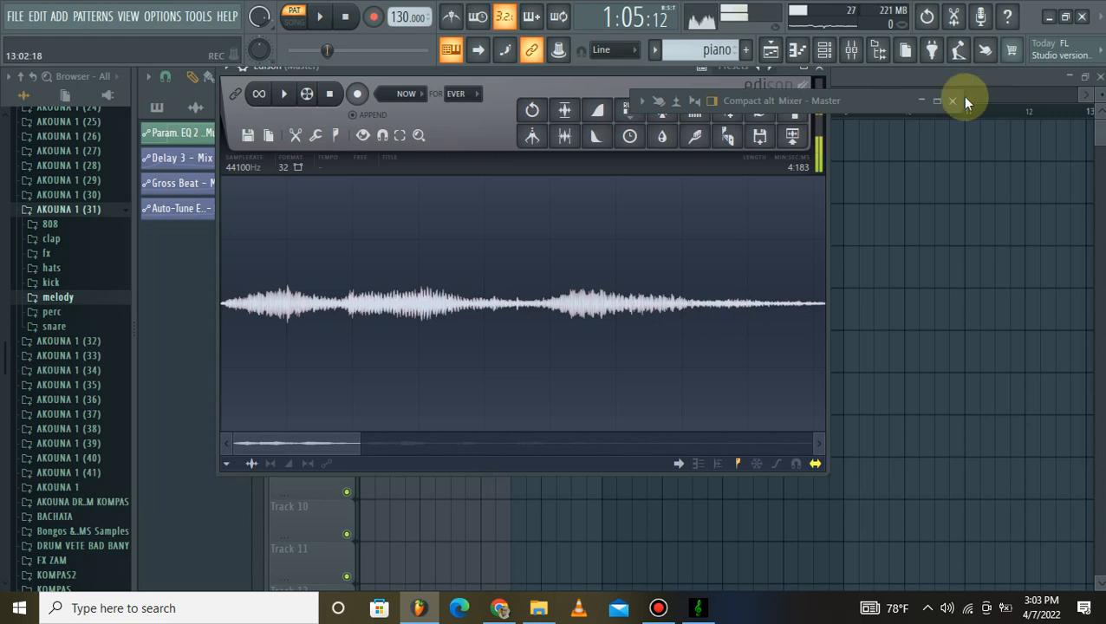
left_click(879, 308)
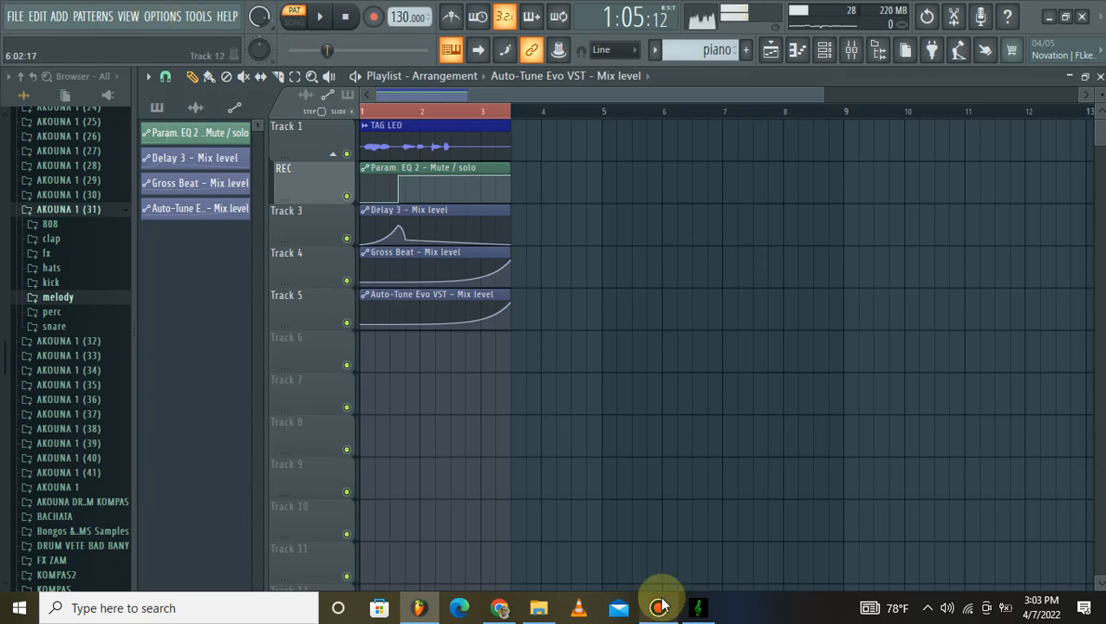
mouse_move(654, 609)
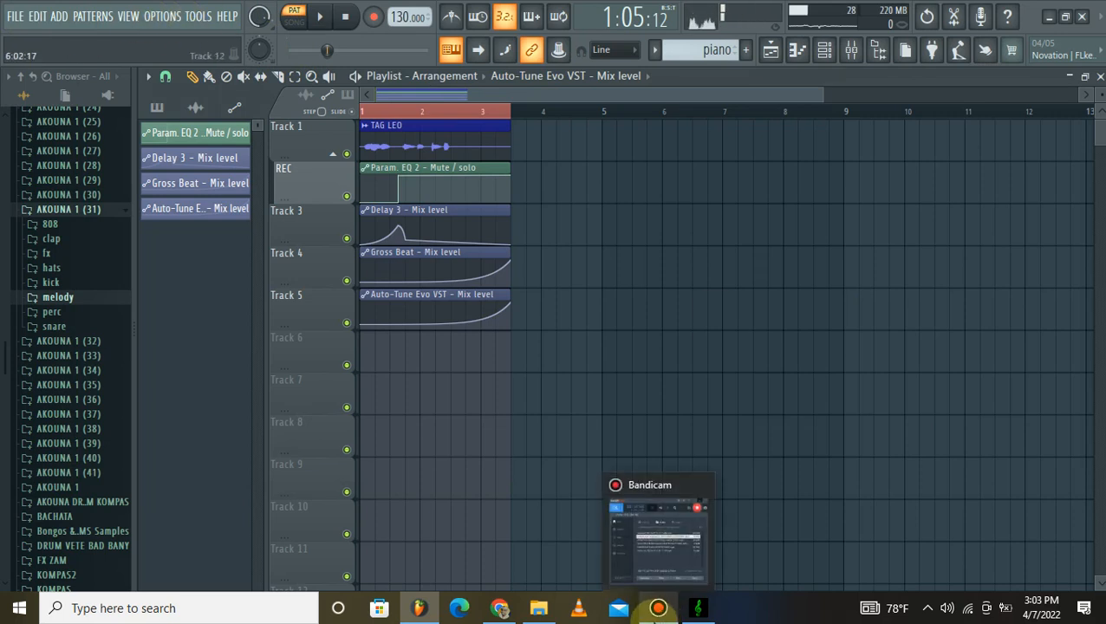
left_click(659, 608)
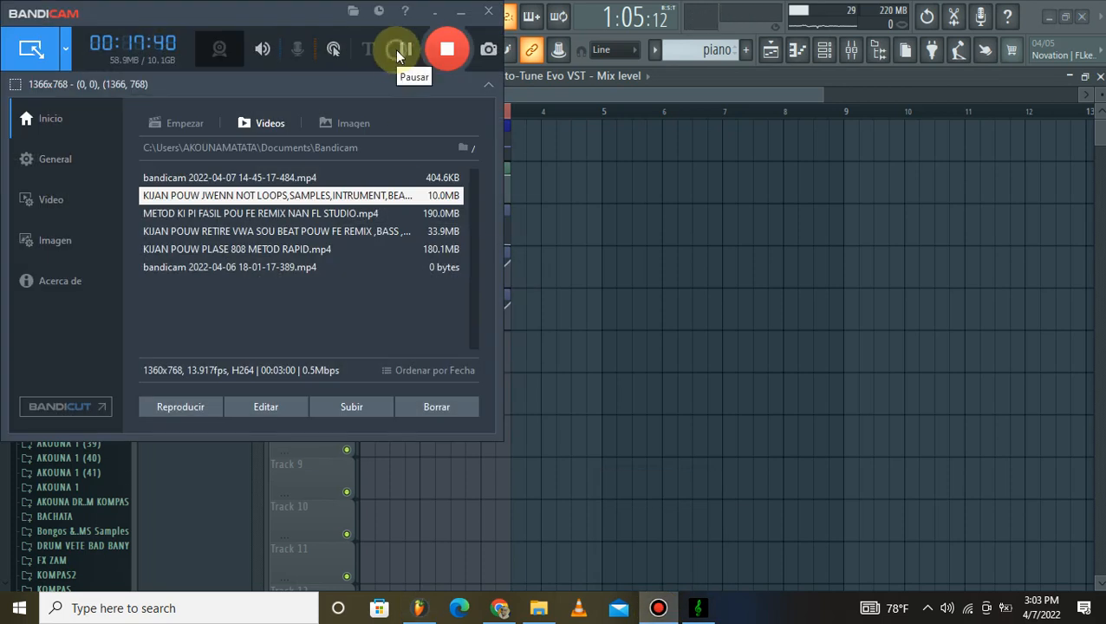
left_click(397, 48)
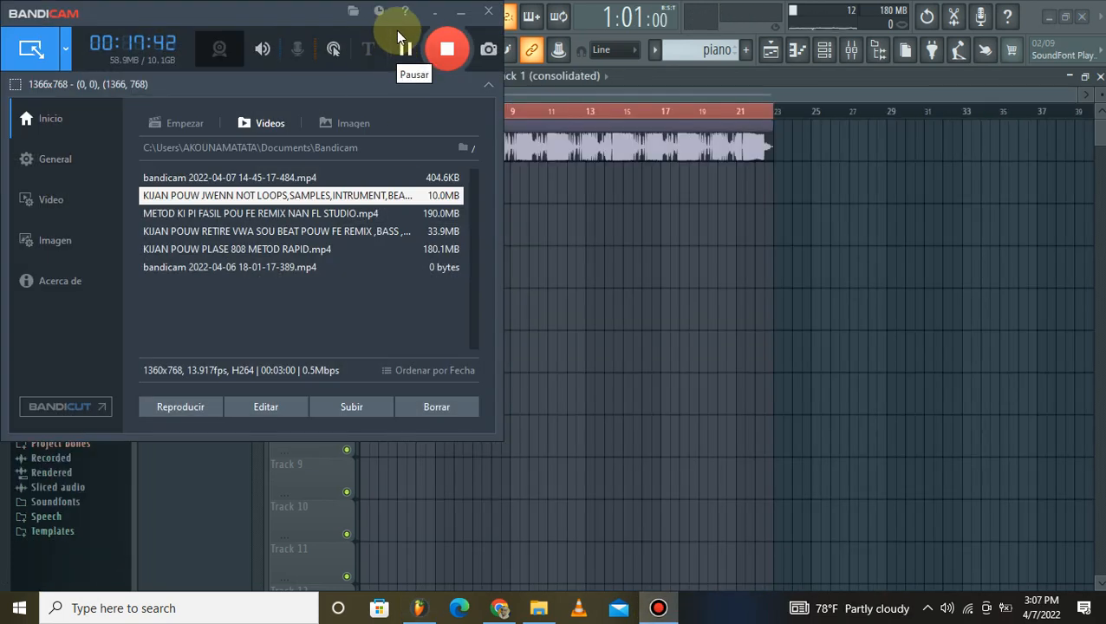
left_click(460, 13)
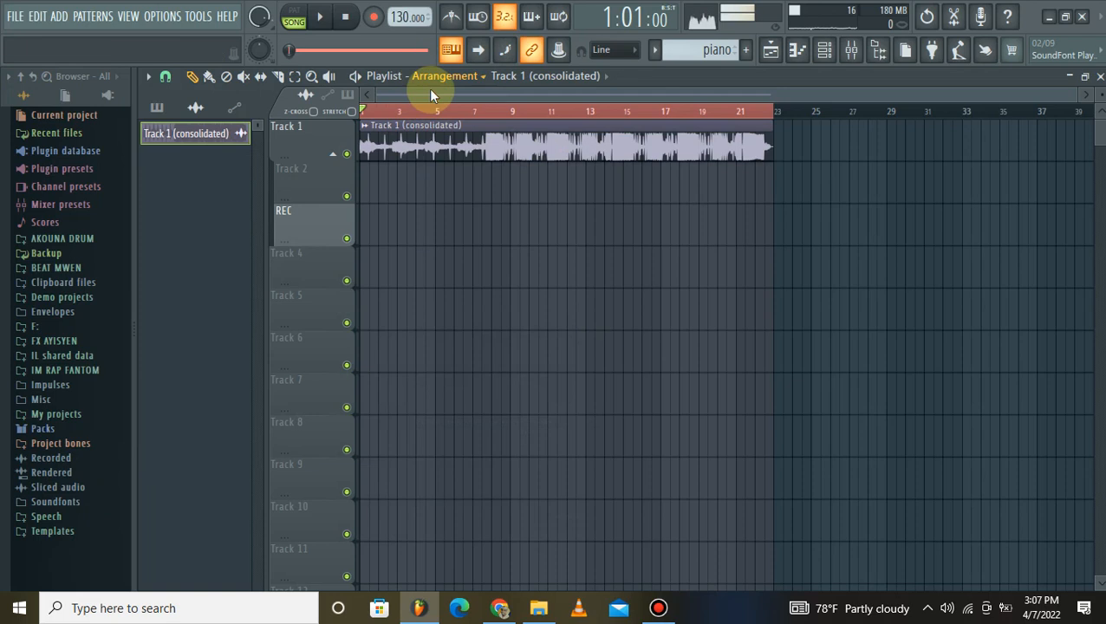
Add the desktop folder LINK TAG LEO to the browser's extra search folders in the file settings.
left_click(164, 15)
left_click(185, 68)
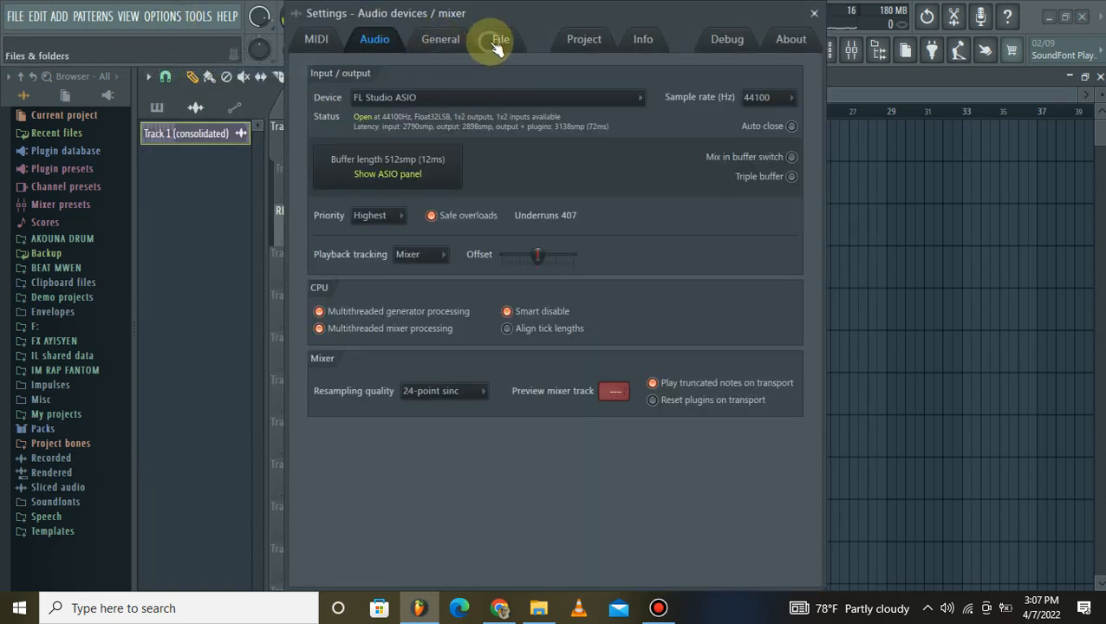
left_click(497, 43)
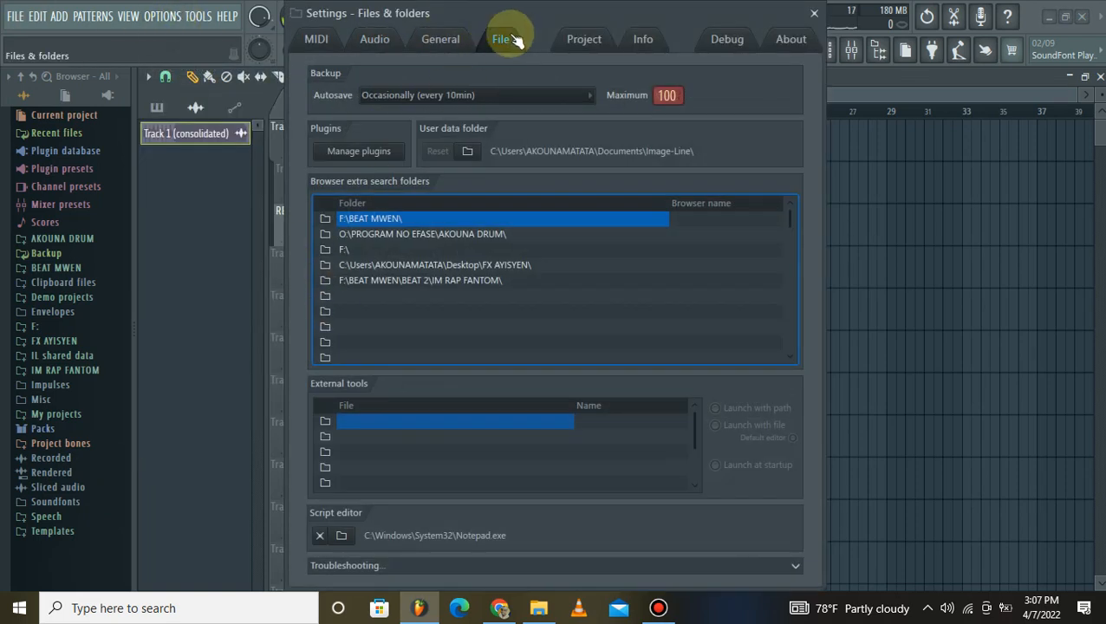
left_click(326, 295)
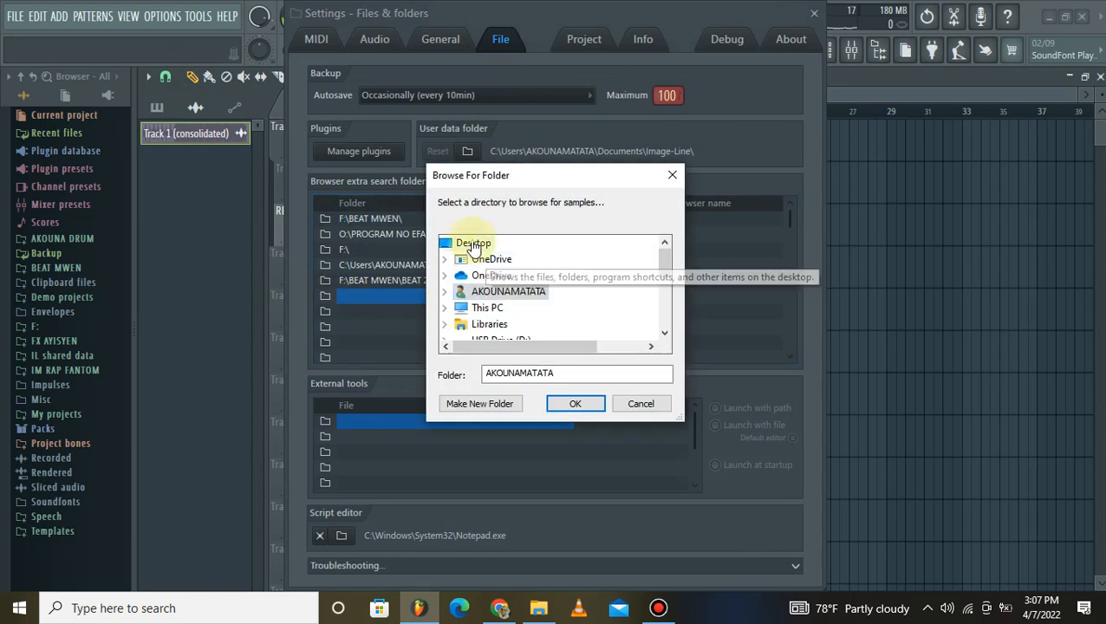
left_click(473, 243)
key("Down")
left_click_drag(661, 285, 669, 318)
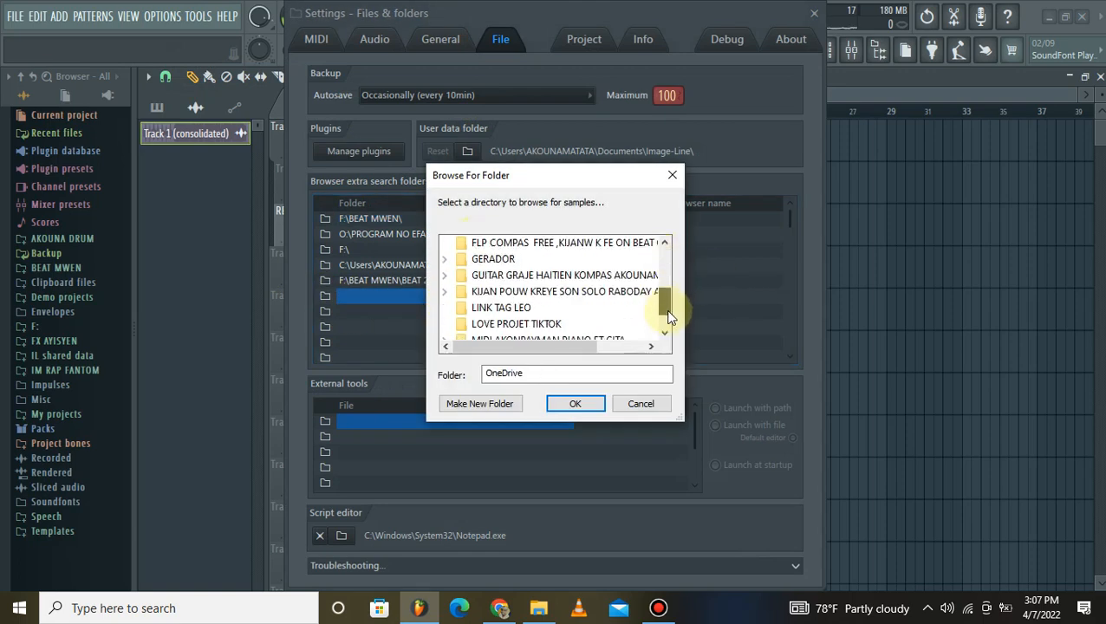
left_click(525, 311)
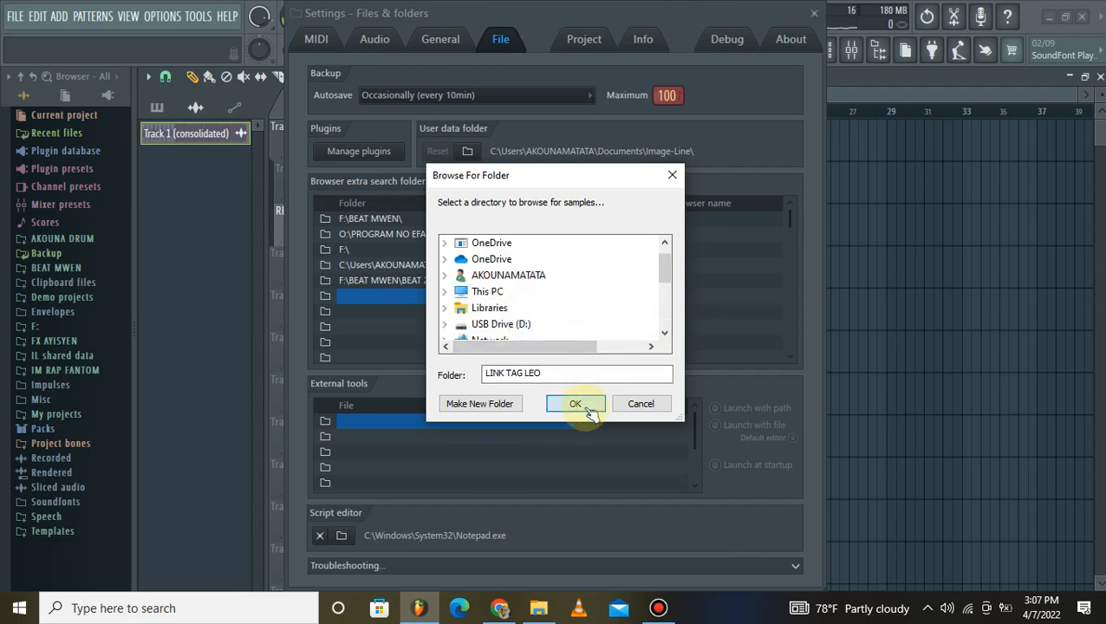
left_click(588, 412)
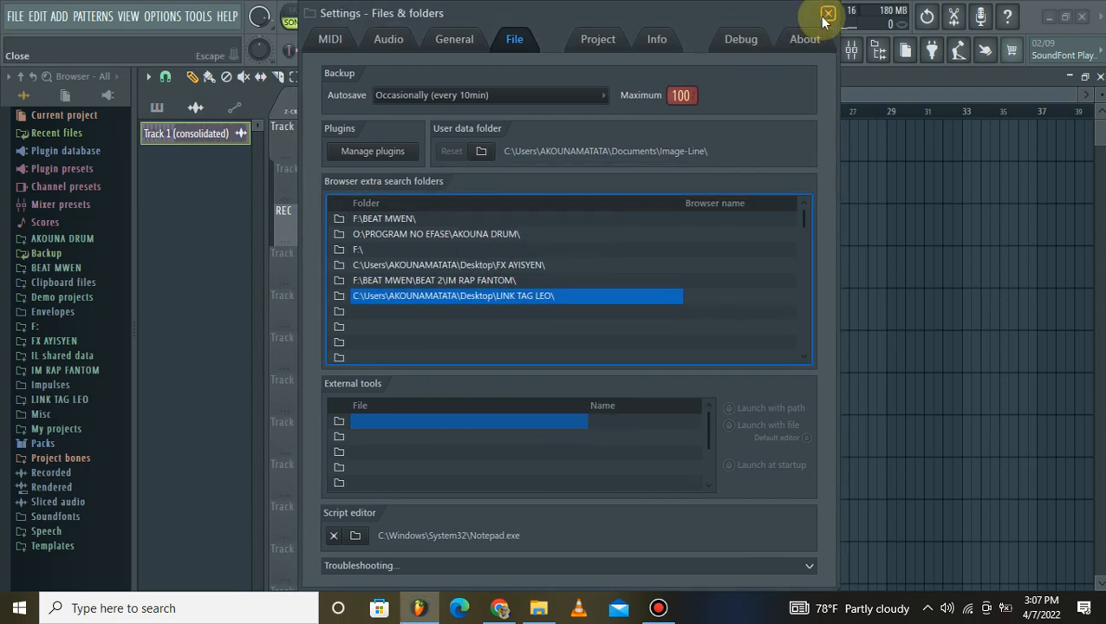
Close the settings and place the TAG LEO sample from the LINK TAG LEO browser folder on playlist Track 2 at bar 5.
left_click(827, 15)
left_click(59, 400)
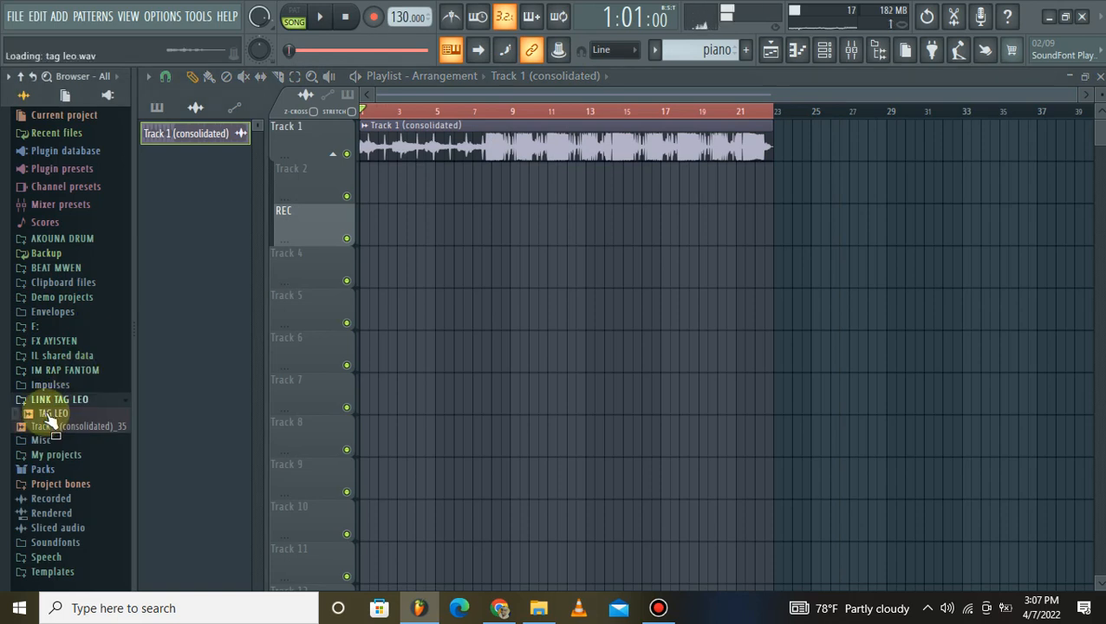
left_click_drag(50, 413, 432, 180)
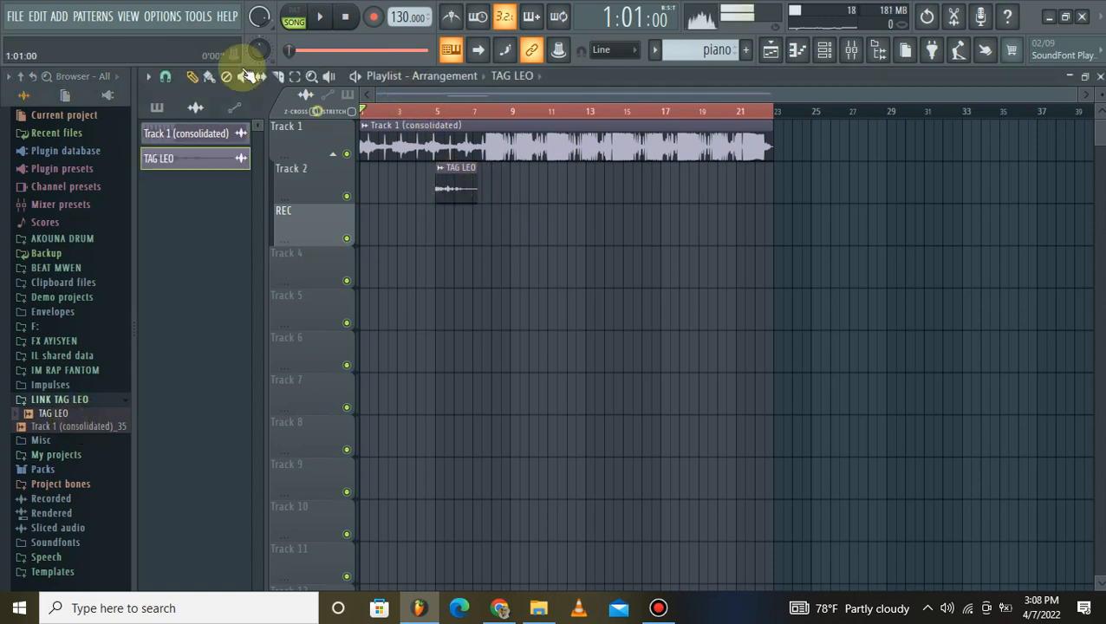
Start playback, normalize the TAG LEO sample, and set its channel volume to 73%.
left_click(318, 21)
double_click(451, 187)
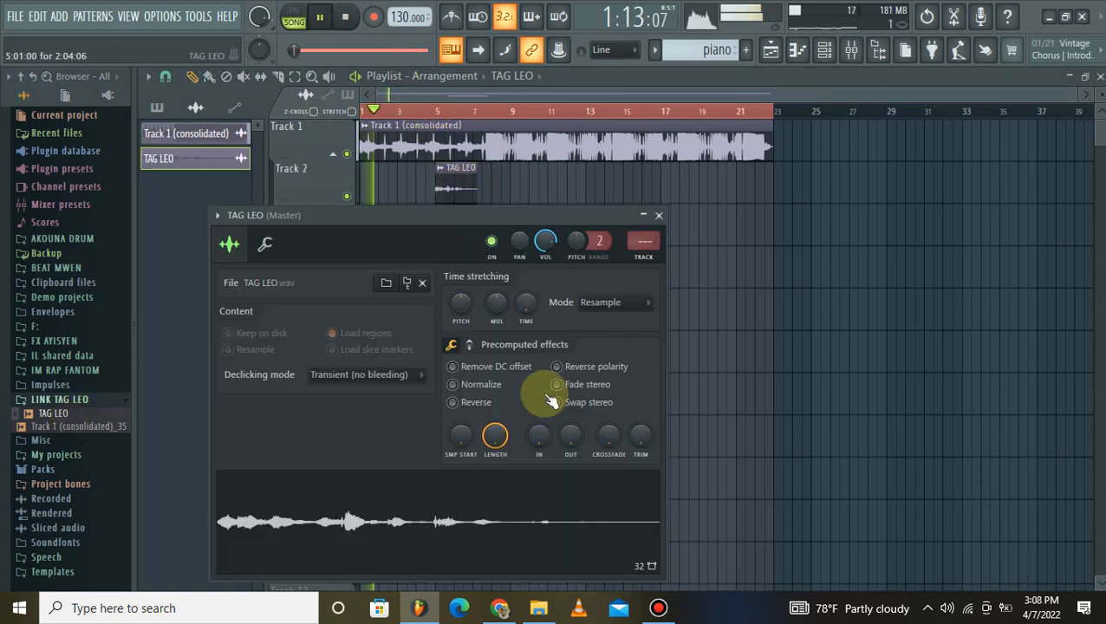
left_click(473, 388)
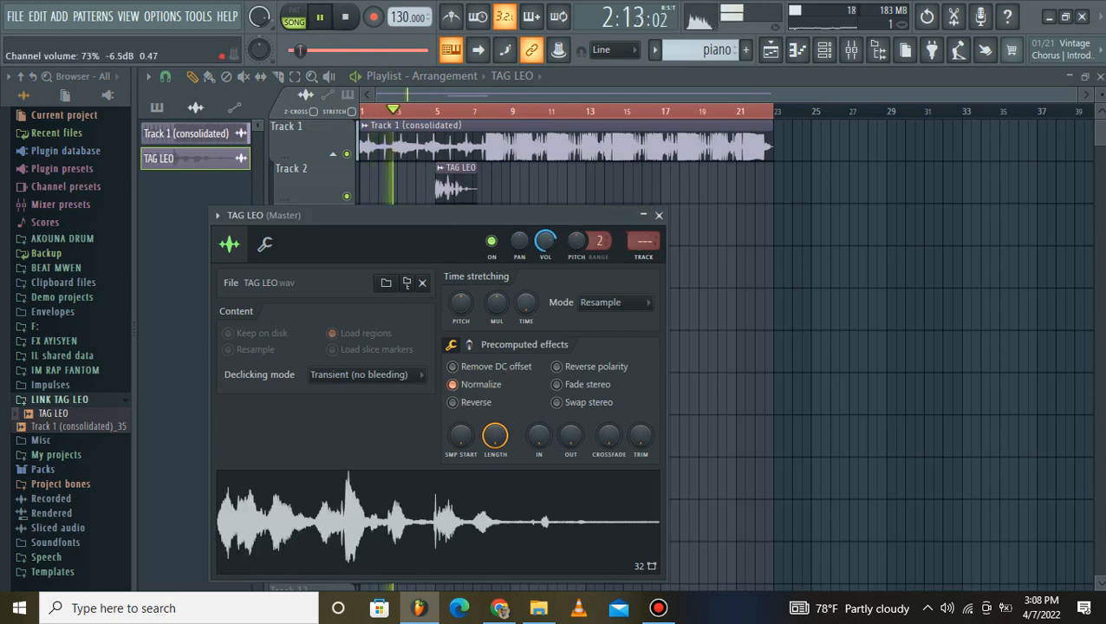
left_click(659, 214)
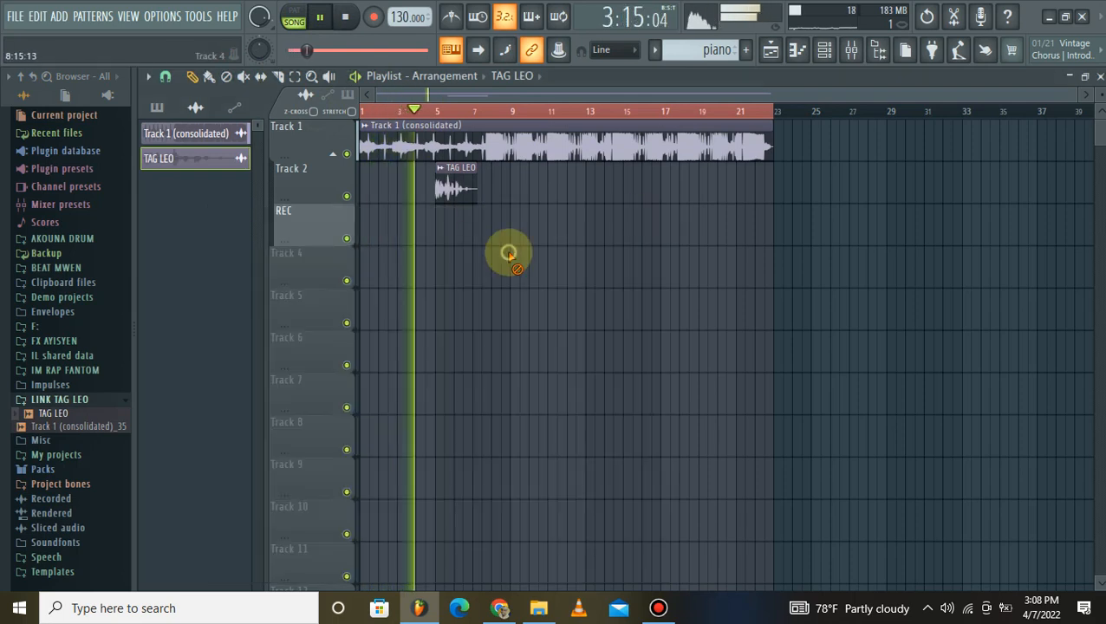
Listen to the tag over the beat, stop playback, and lower the TAG LEO channel volume slightly.
scroll(449, 113, "up", 1)
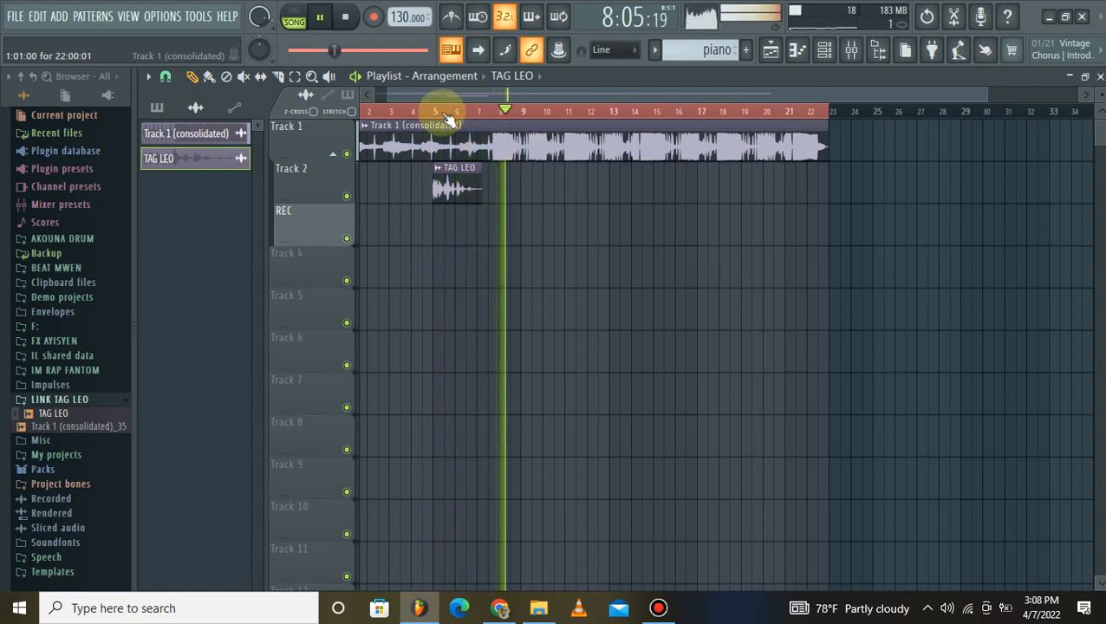
scroll(450, 114, "down", 1)
scroll(450, 115, "down", 1)
key("space")
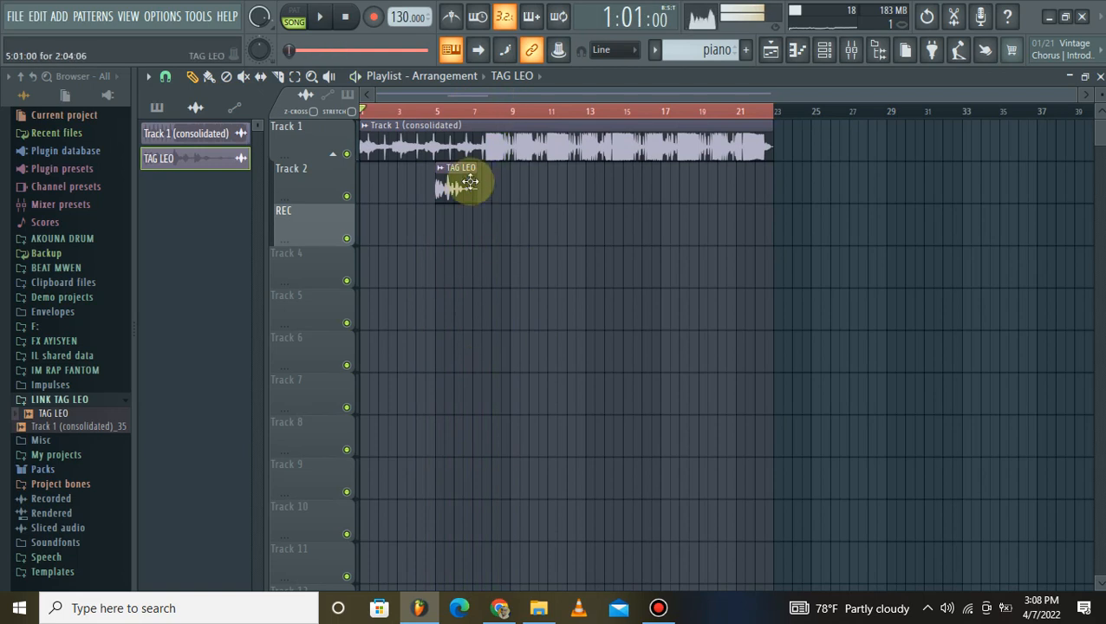
double_click(463, 187)
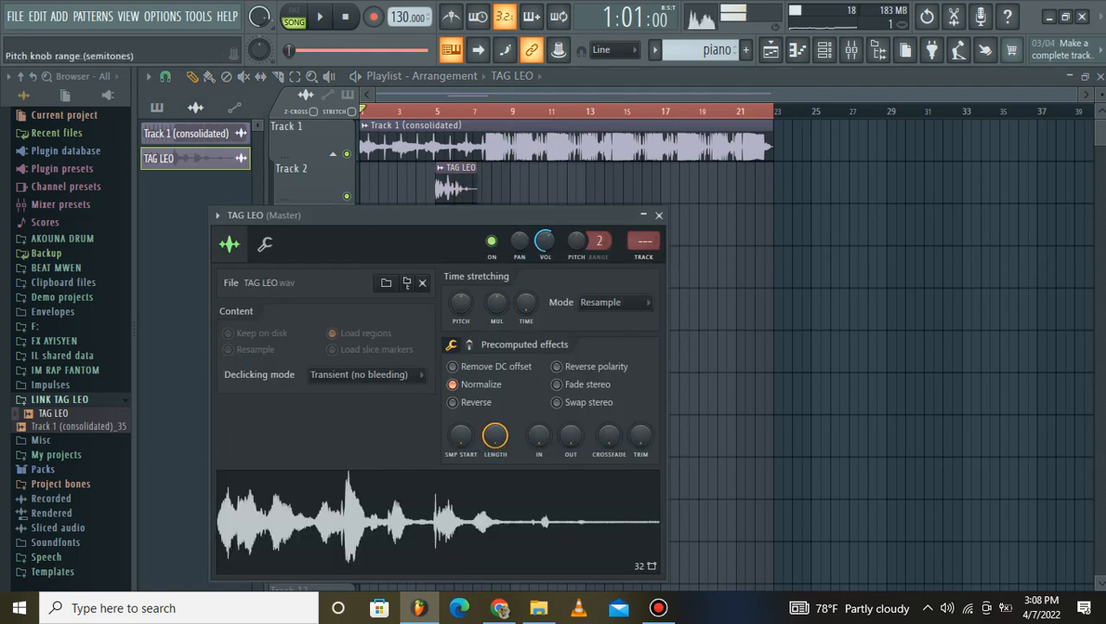
left_click(658, 217)
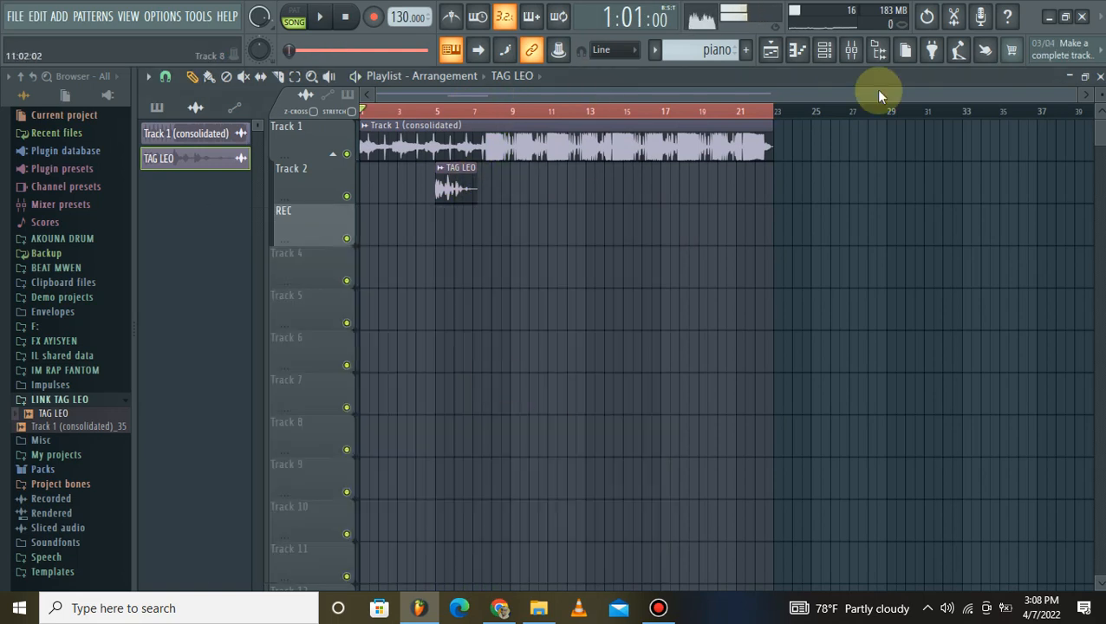
Examine the effect slots of the Master, REC and Insert 2 tracks in the mixer.
left_click_drag(1100, 97, 1099, 97)
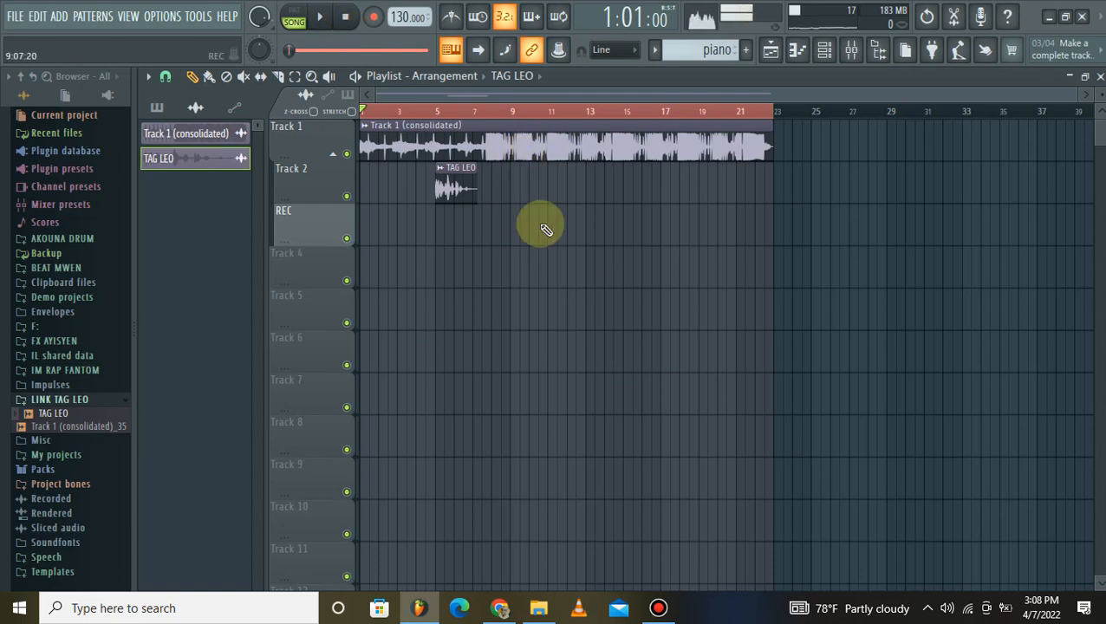
left_click(853, 50)
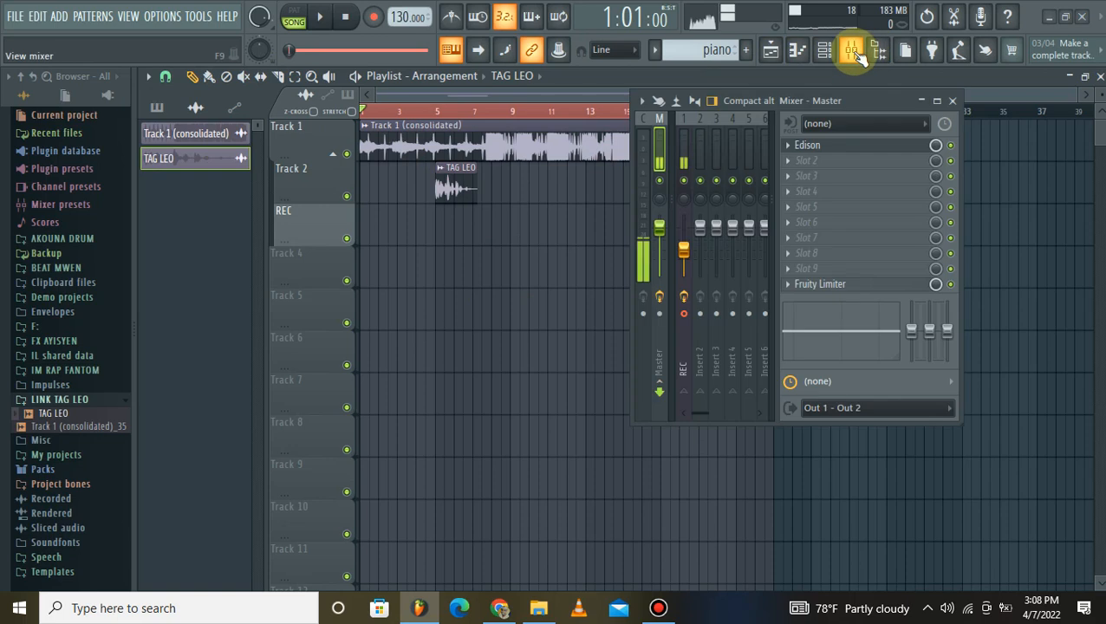
left_click(684, 146)
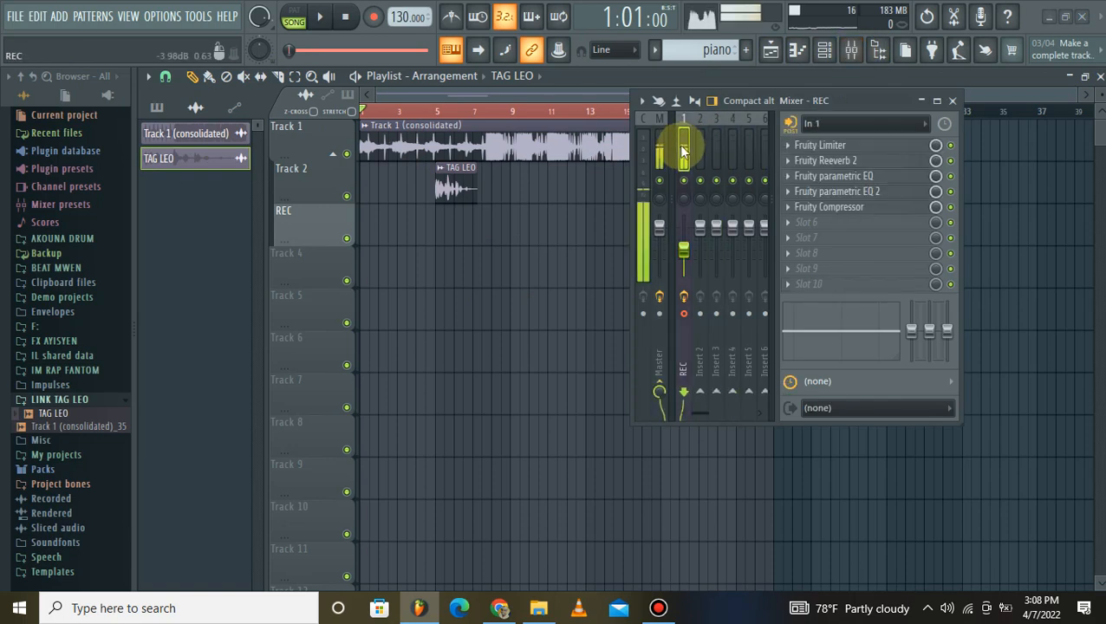
left_click(714, 145)
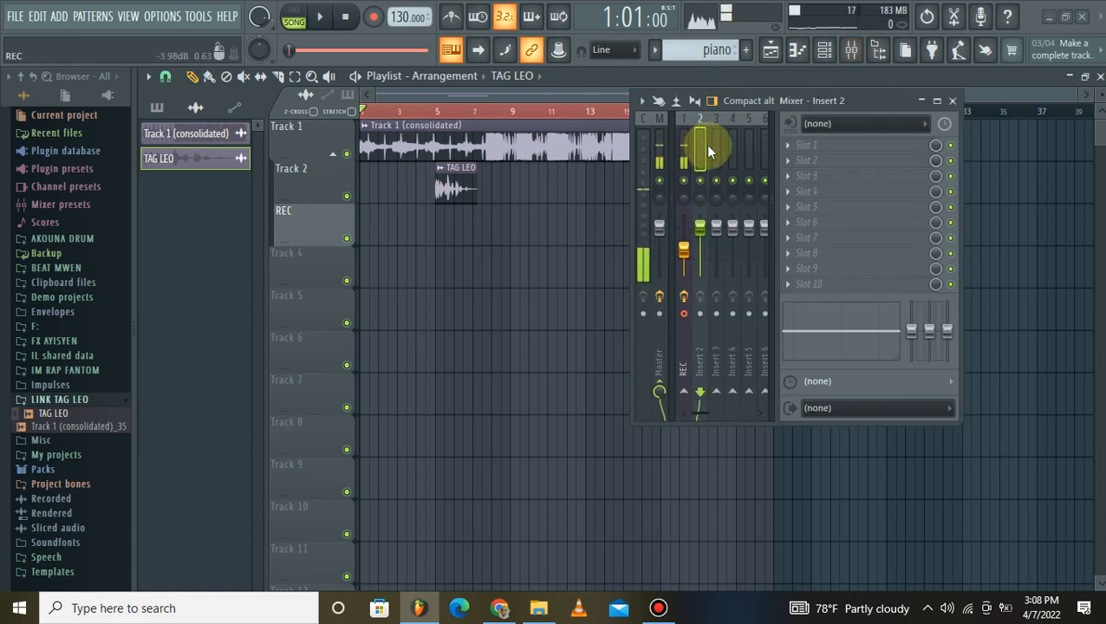
left_click(952, 102)
Play the arrangement, set the TAG LEO channel volume to 62%, and replay the tag from bar 4.
left_click(323, 18)
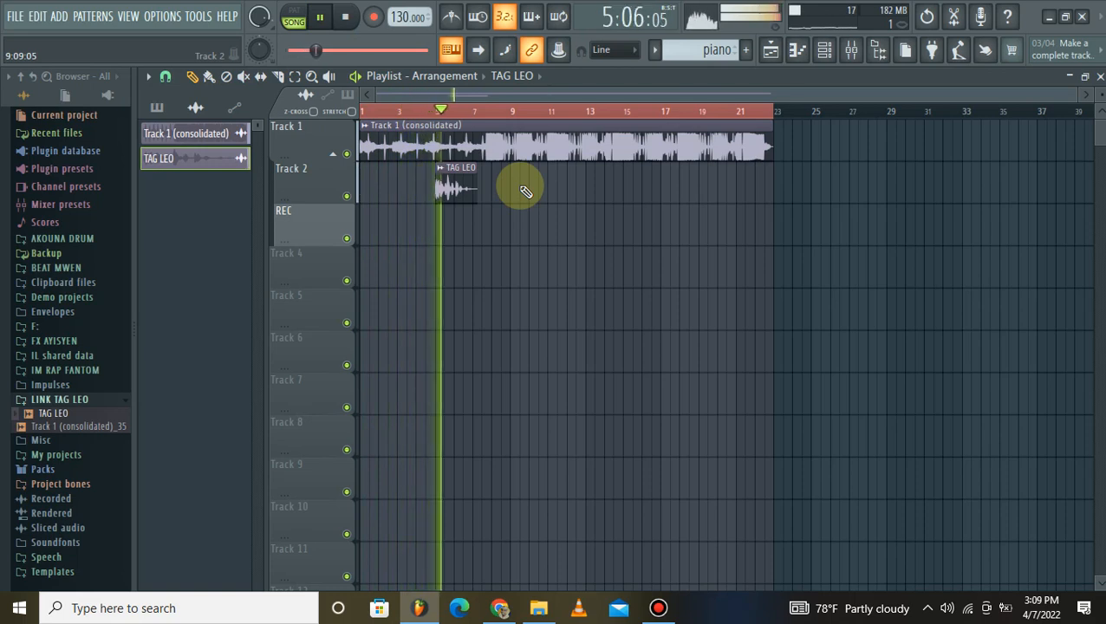
double_click(457, 182)
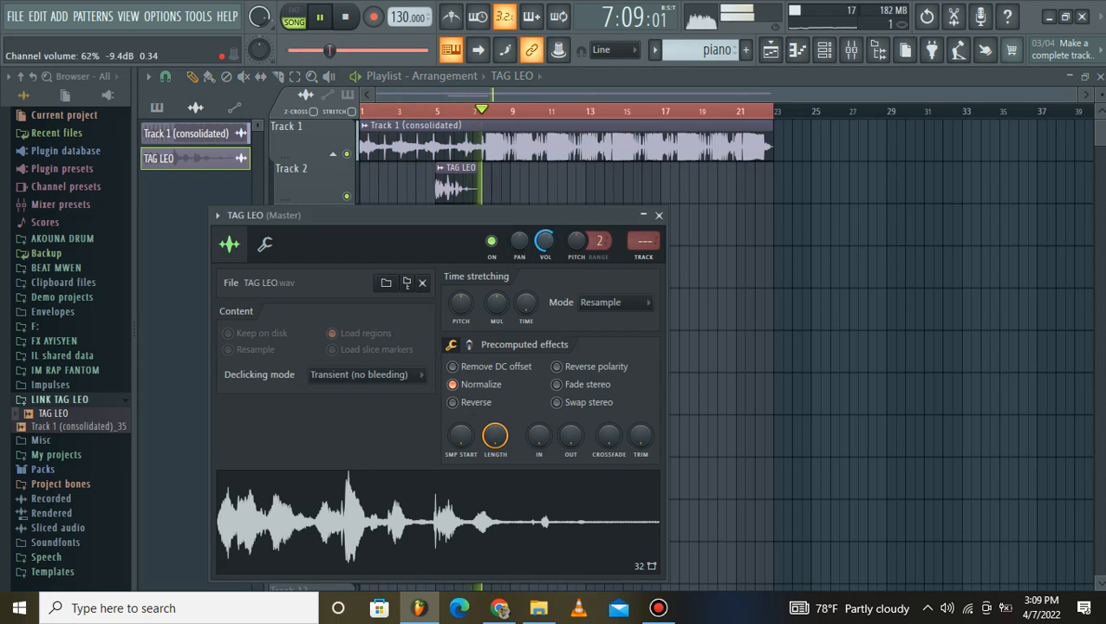
key("Escape")
left_click(428, 111)
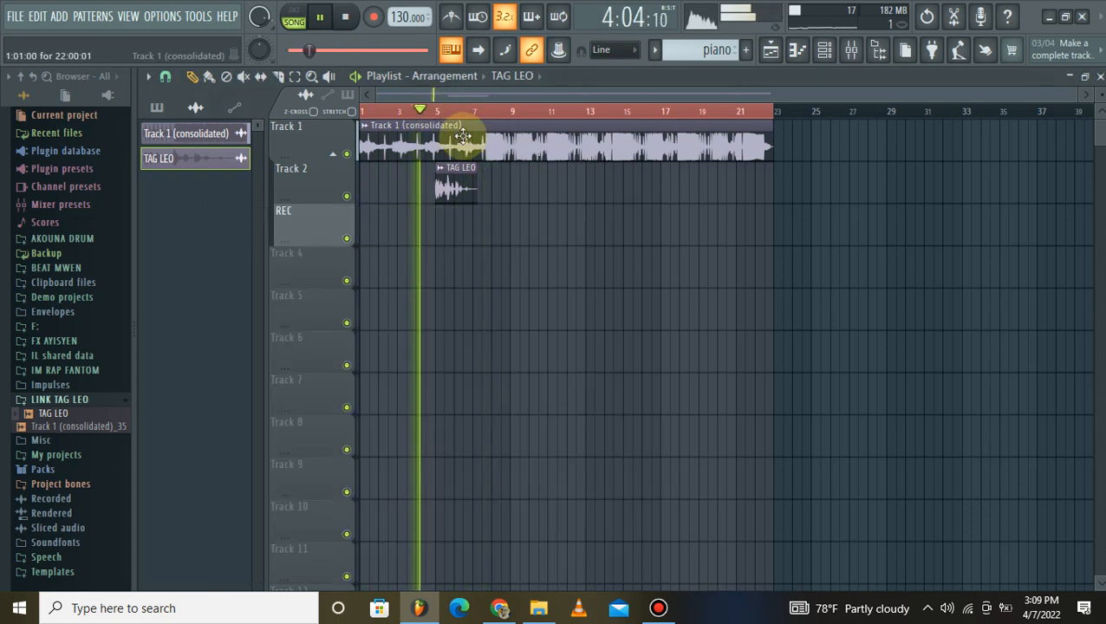
scroll(471, 125, "up", 2)
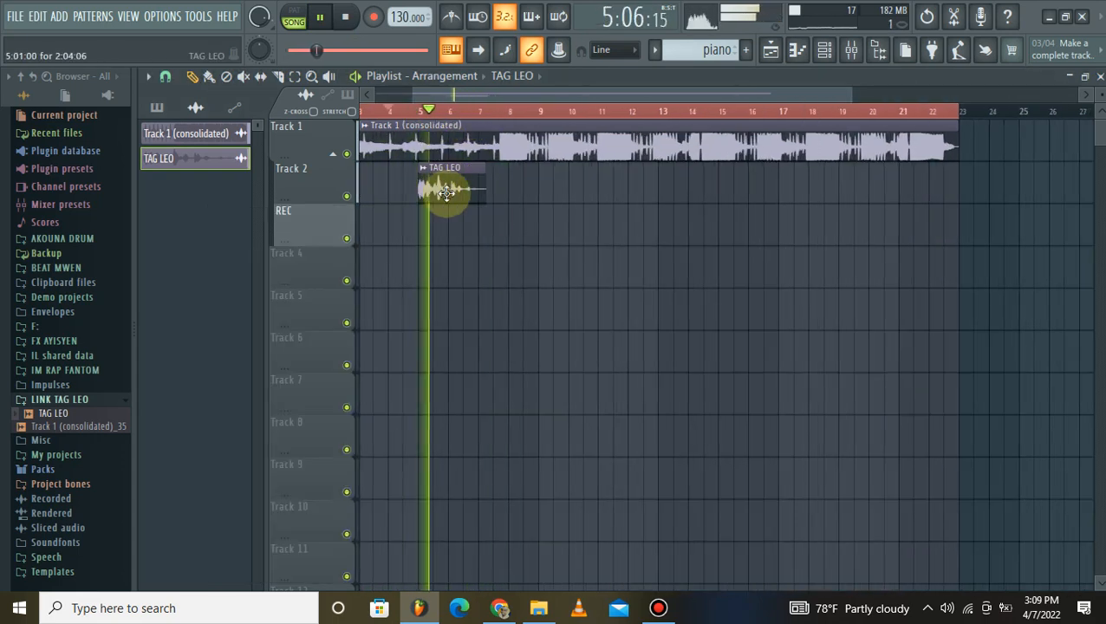
scroll(541, 115, "down", 2)
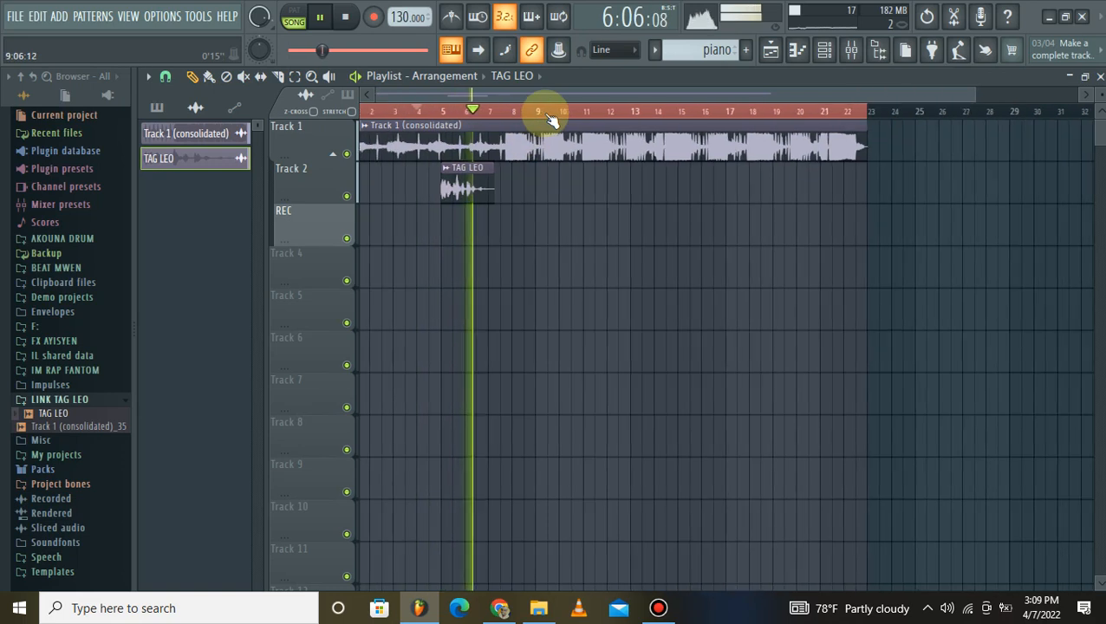
scroll(550, 118, "down", 1)
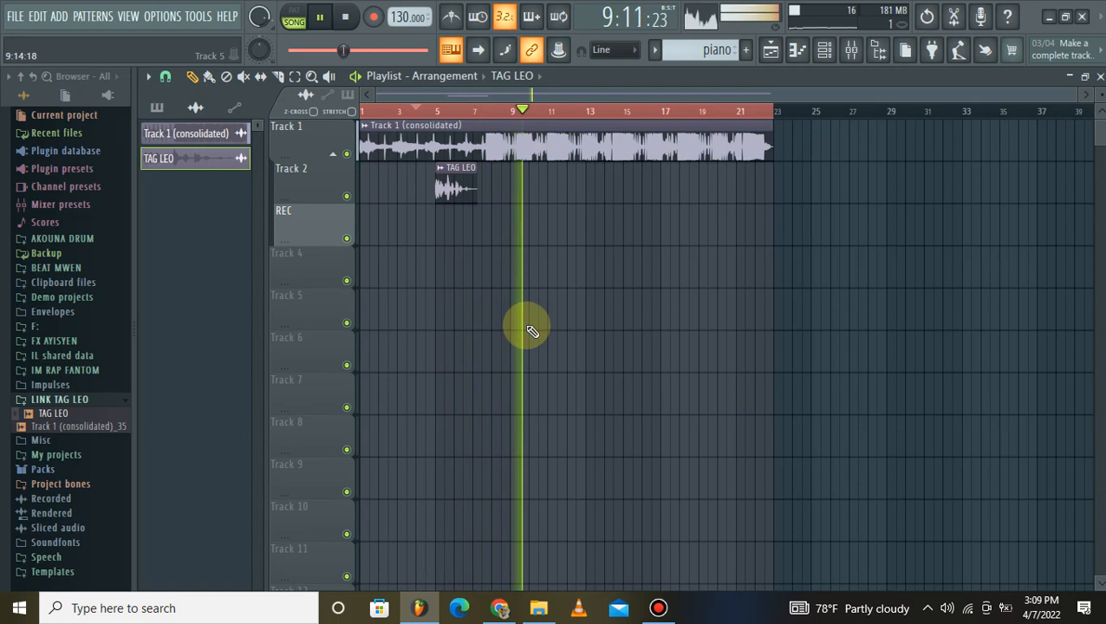
Save the project as an FL Studio song file named LEO TAG in the LINK TAG LEO folder and stop playback.
left_click(15, 16)
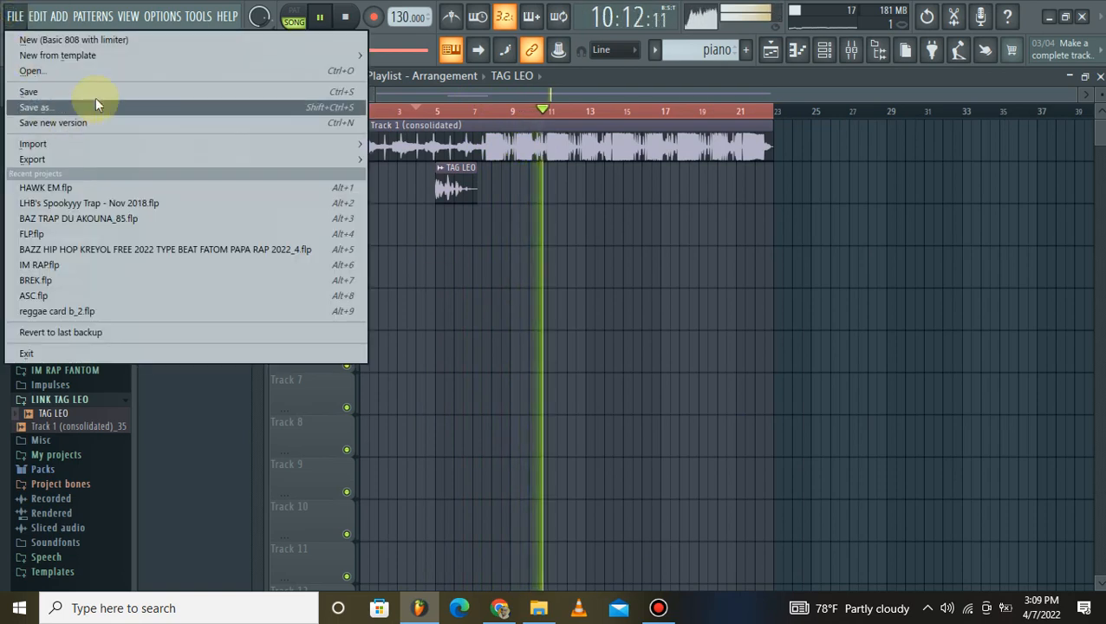
left_click(130, 92)
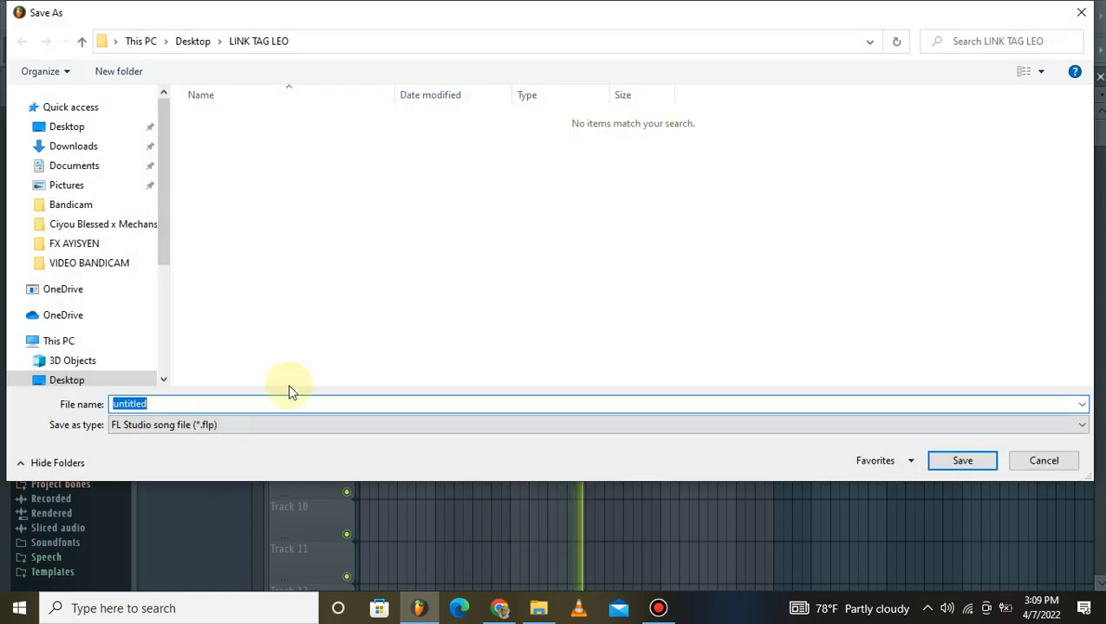
type("LEO")
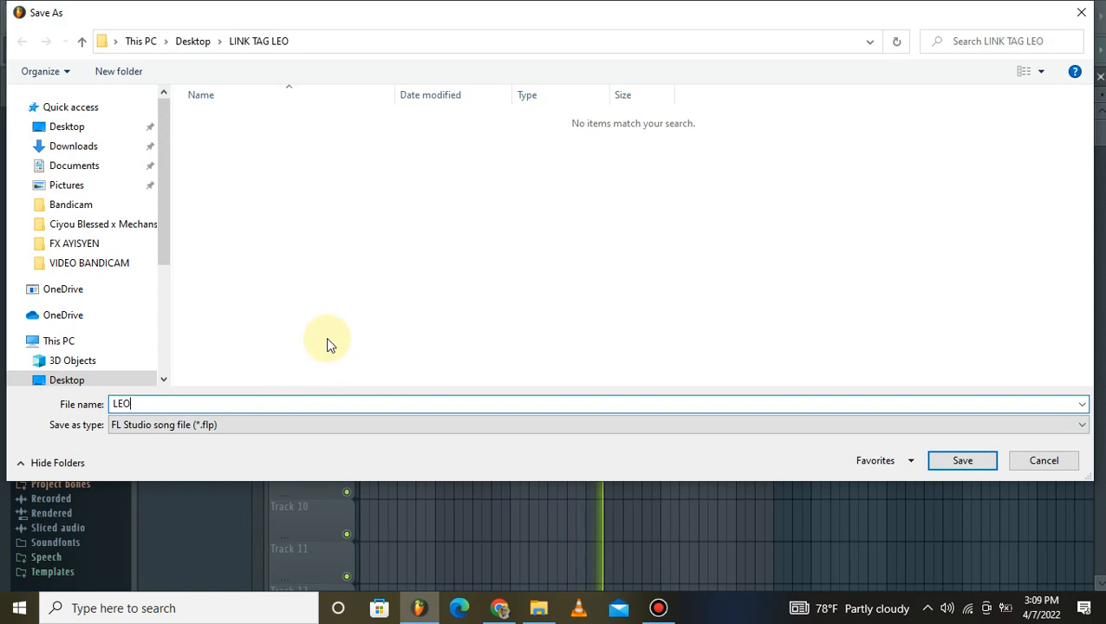
type(" TAG")
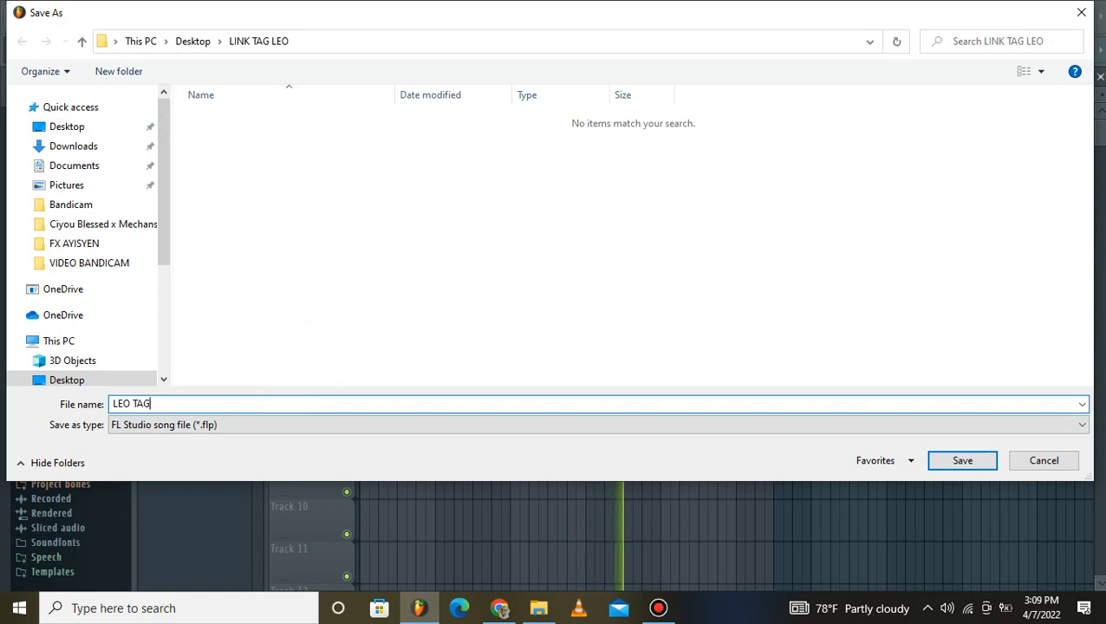
key("Return")
left_click(344, 16)
left_click(658, 607)
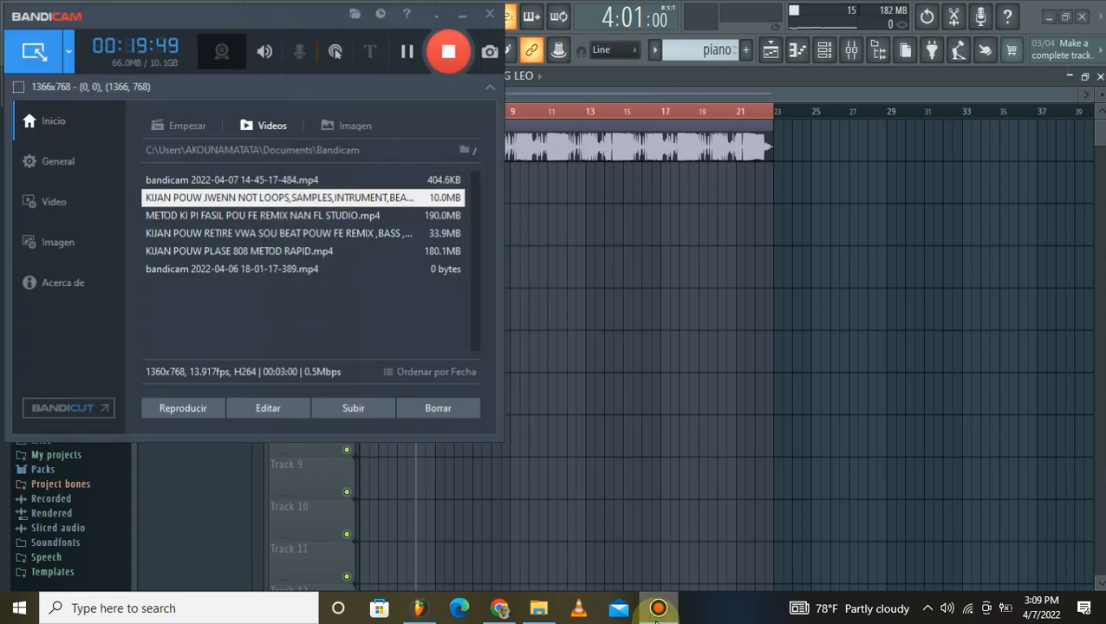